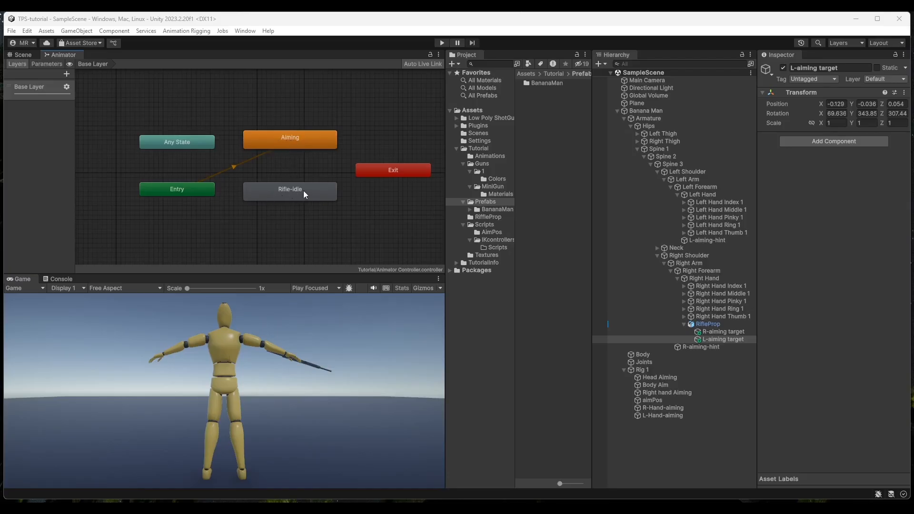
- Set the Rifle-idle state as the Base Layer's default state
left_click(269, 191)
right_click(268, 189)
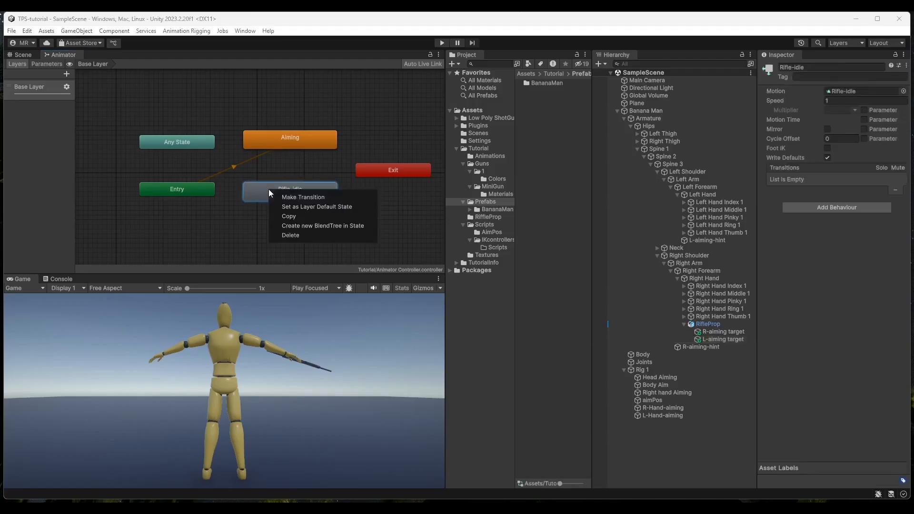
left_click(324, 206)
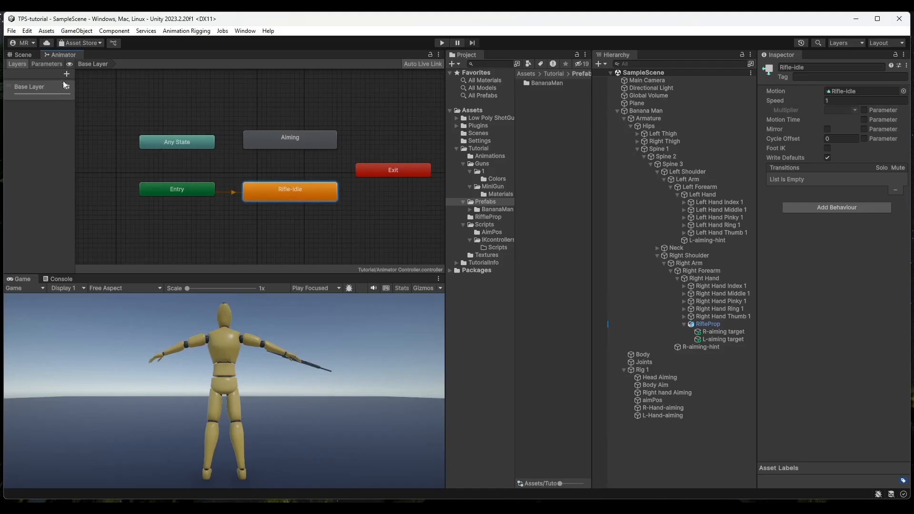
- Play the scene and examine the character's rifle-idle pose from the front and side in the Scene view
left_click(22, 55)
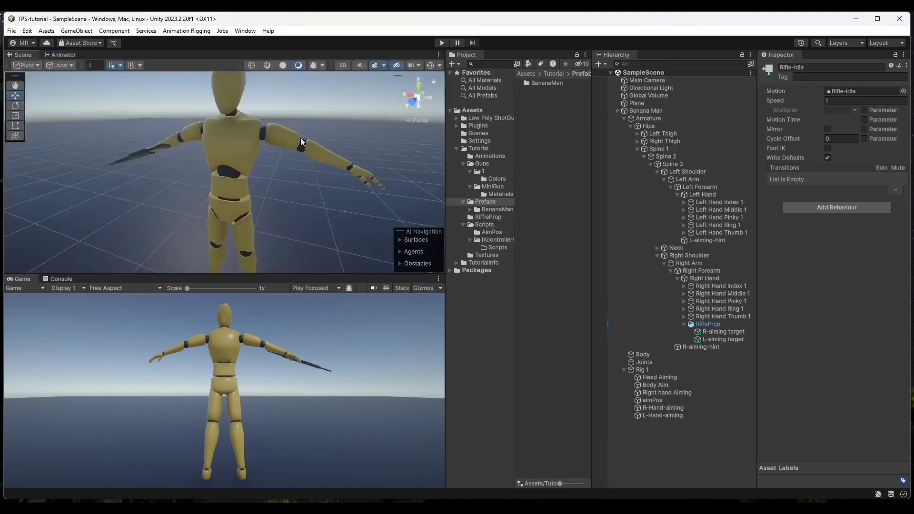
left_click(442, 43)
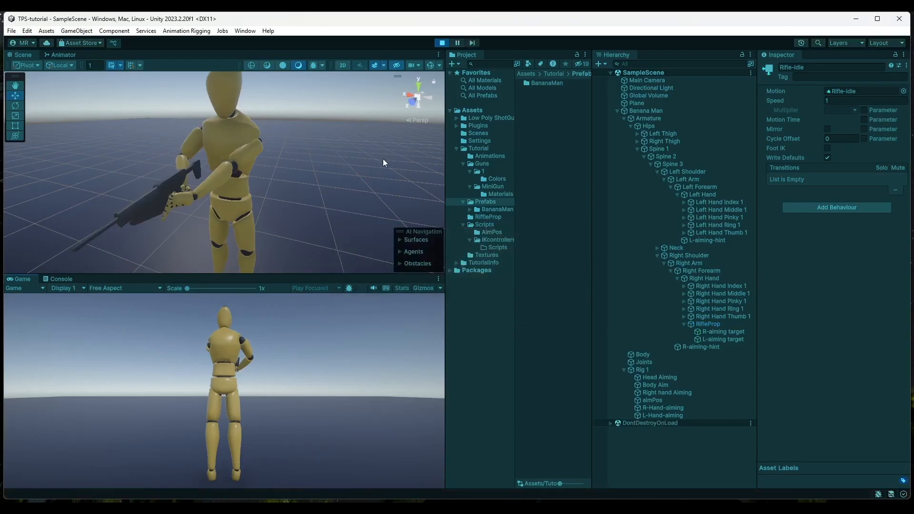
right_click_drag(330, 177, 281, 194)
scroll(280, 193, "down", 1)
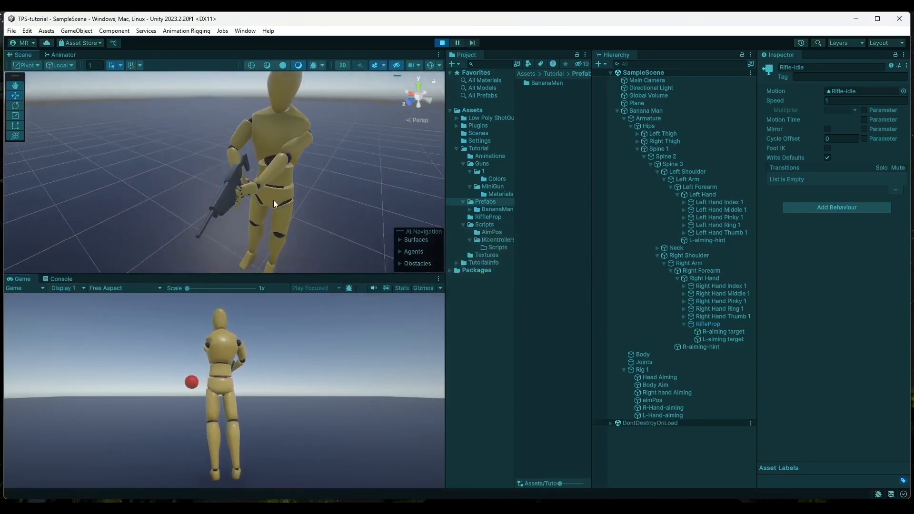
right_click_drag(274, 204, 146, 189)
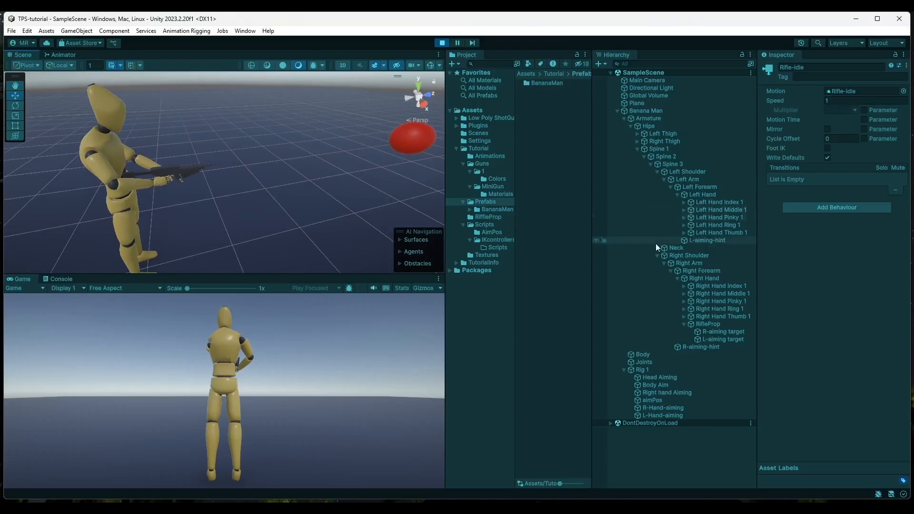
- In play mode, set the Two Bone IK Constraint weights of R-Hand-aiming and L-Hand-aiming to 0
left_click(656, 409)
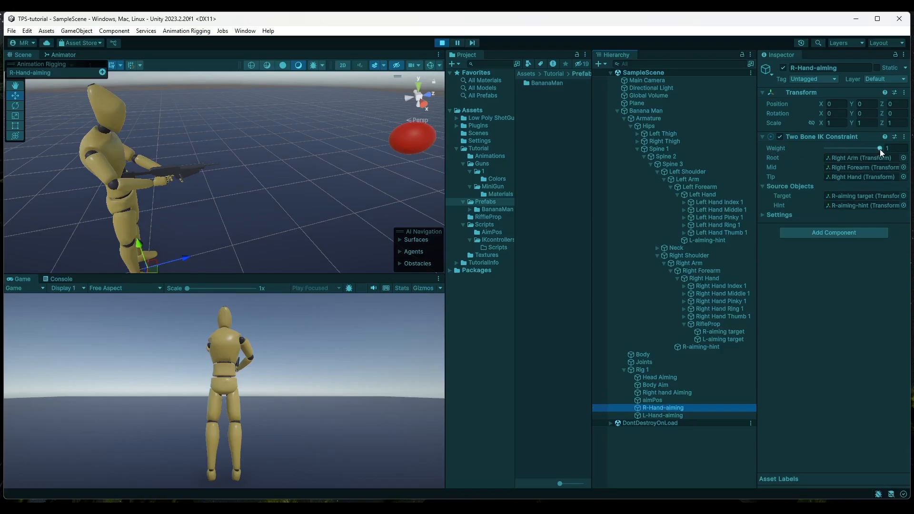
left_click_drag(879, 149, 758, 150)
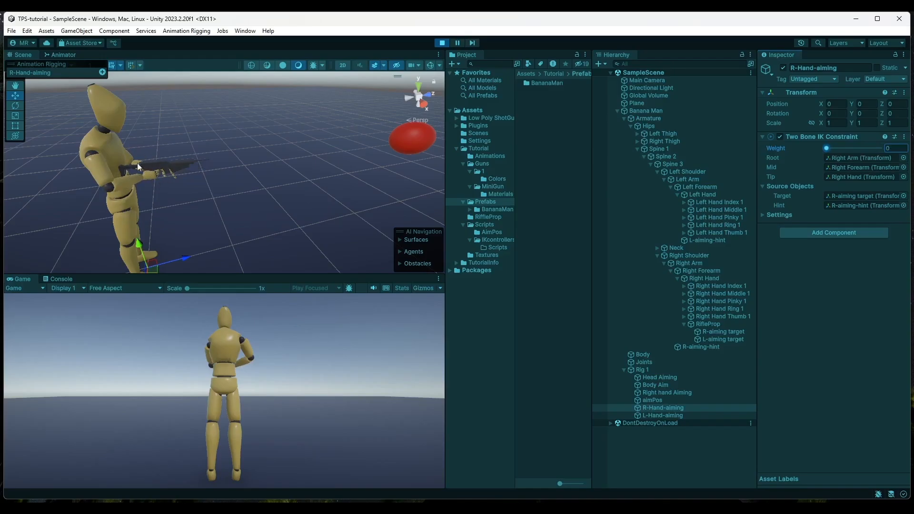
left_click(666, 414)
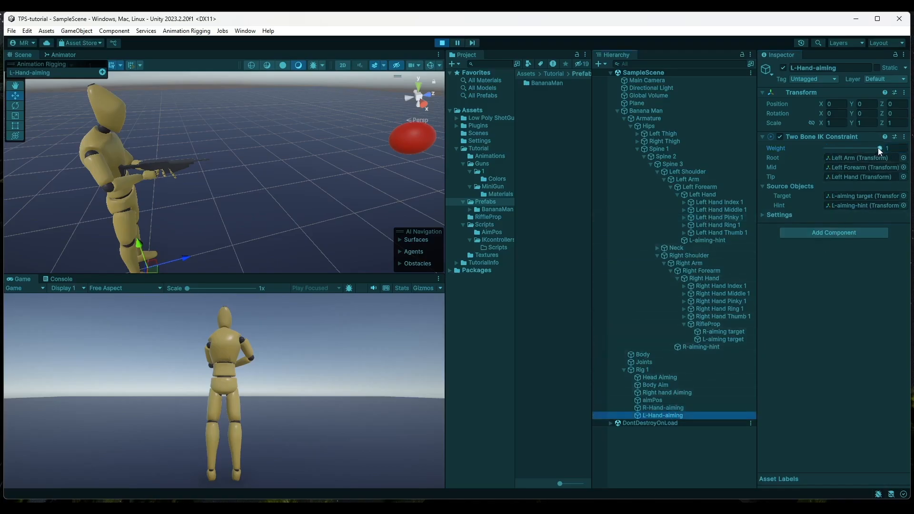
left_click_drag(877, 148, 795, 152)
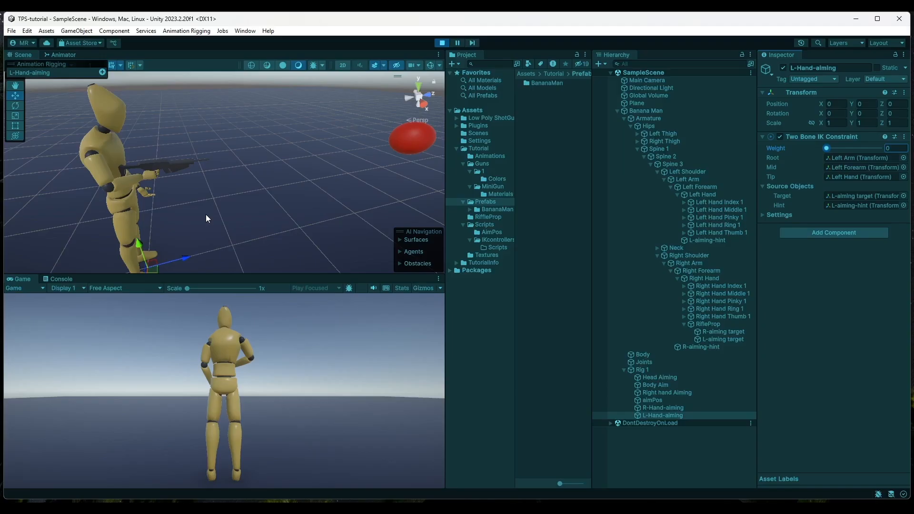
- In play mode, set the Multi-Aim Constraint weights of Right hand Aiming, Body Aim and Head Aiming to 0
left_click(653, 392)
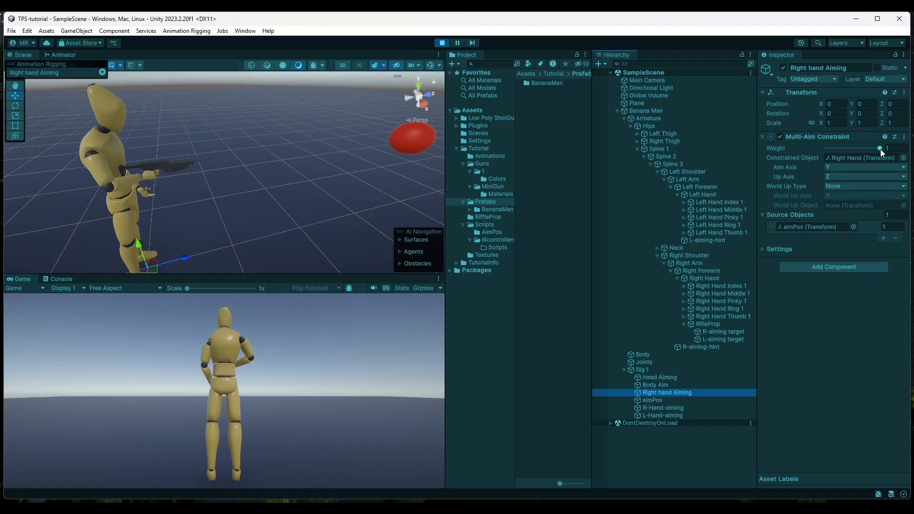
left_click_drag(881, 150, 800, 156)
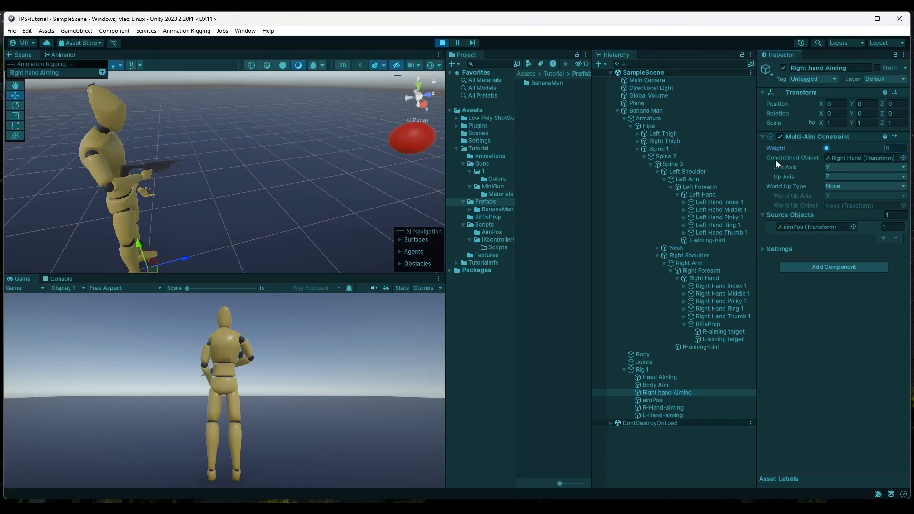
left_click(650, 386)
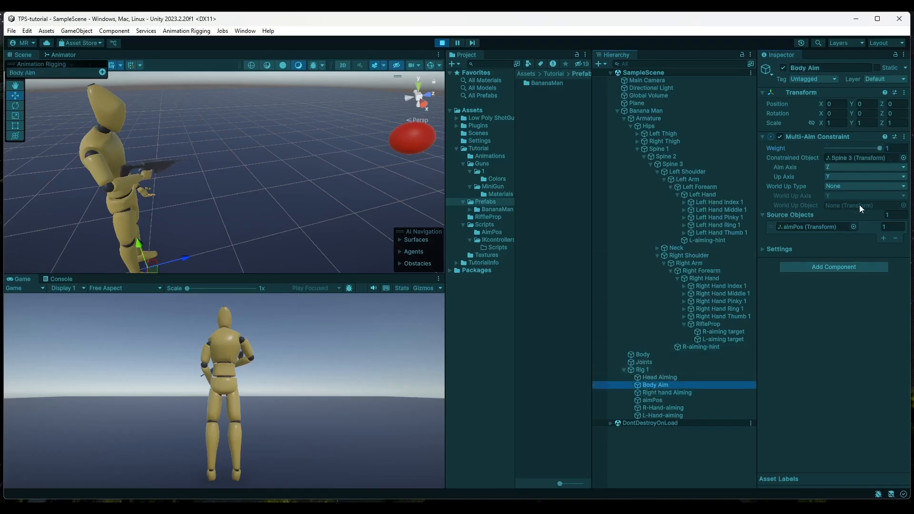
left_click_drag(878, 148, 742, 159)
left_click(649, 377)
left_click_drag(881, 148, 769, 158)
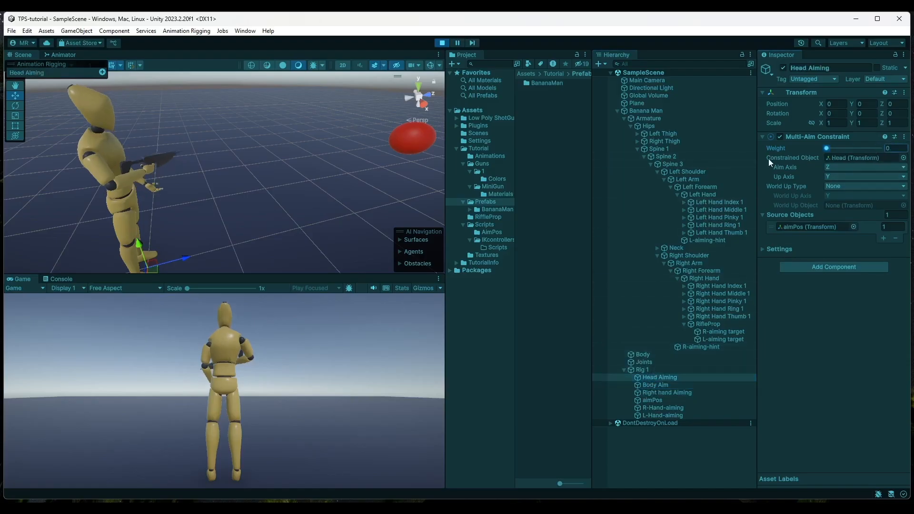
- Examine the character's pose from the front and review the settings of the constraint objects under Rig 1
right_click_drag(355, 215, 315, 171)
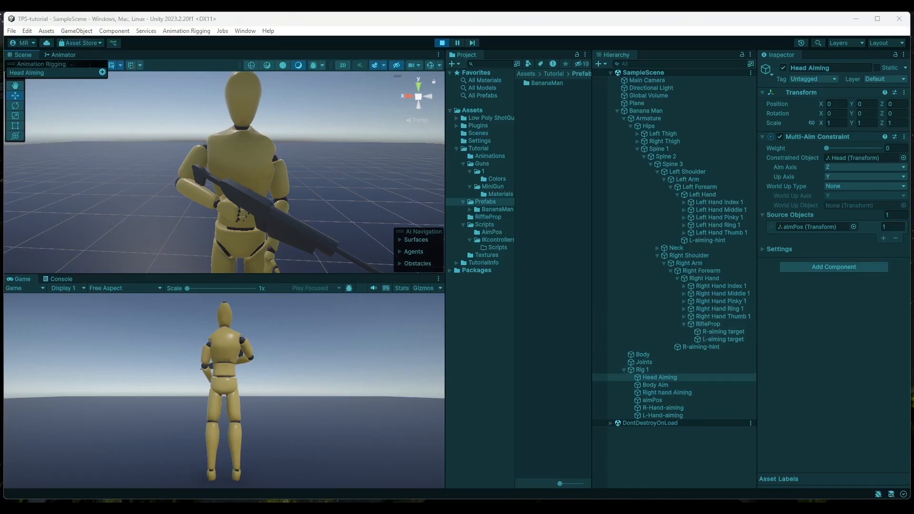
left_click(662, 407)
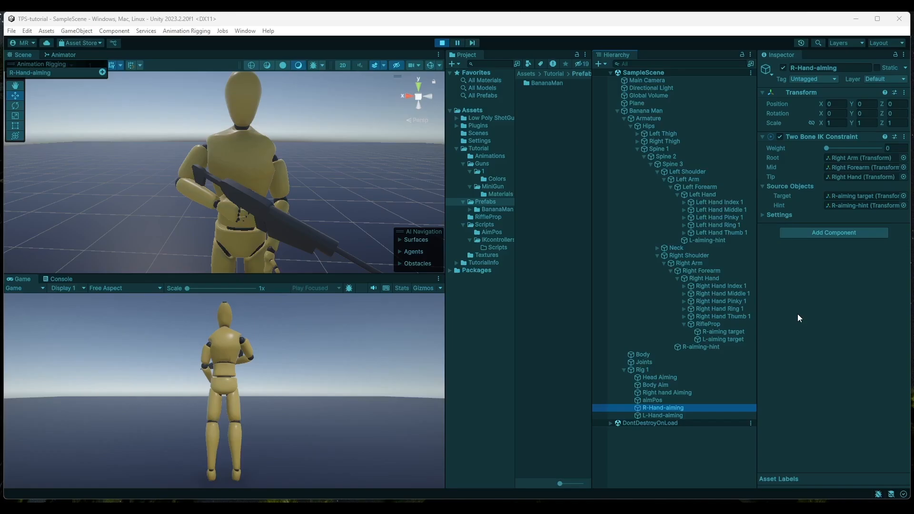
left_click(669, 385)
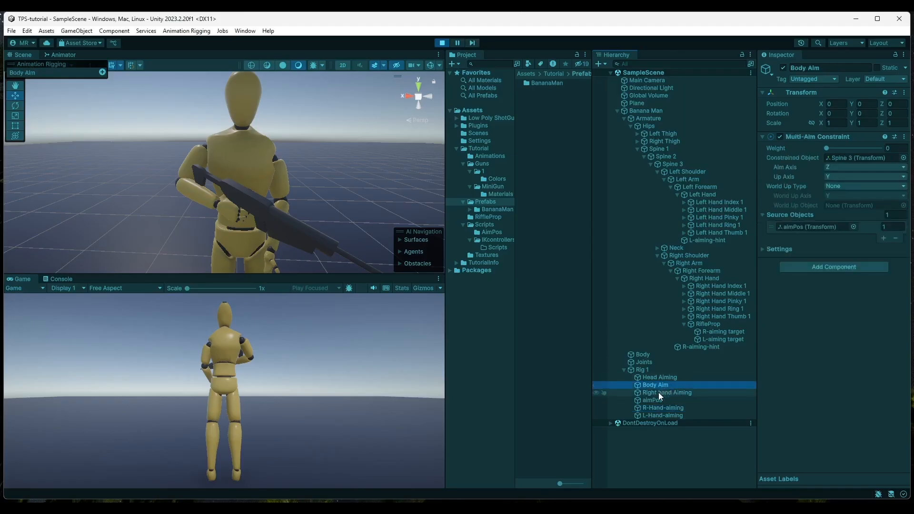
left_click(658, 392)
left_click(655, 400)
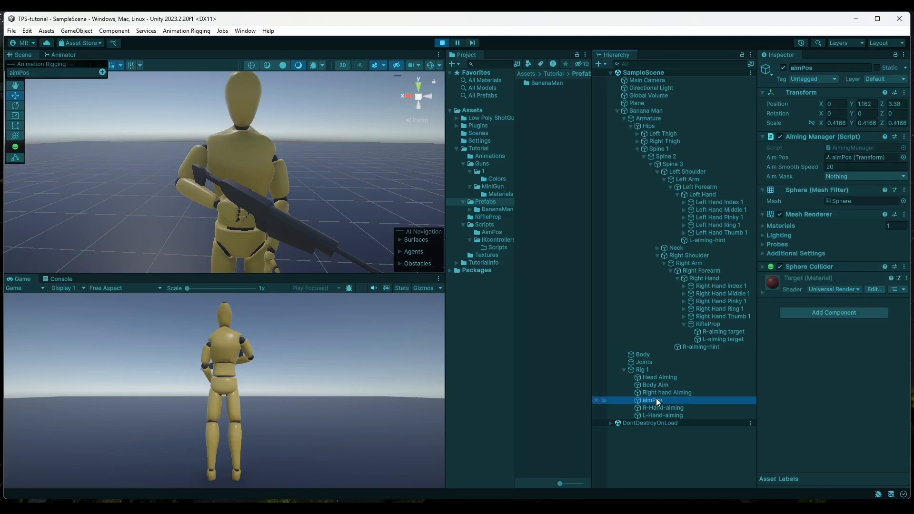
left_click(655, 385)
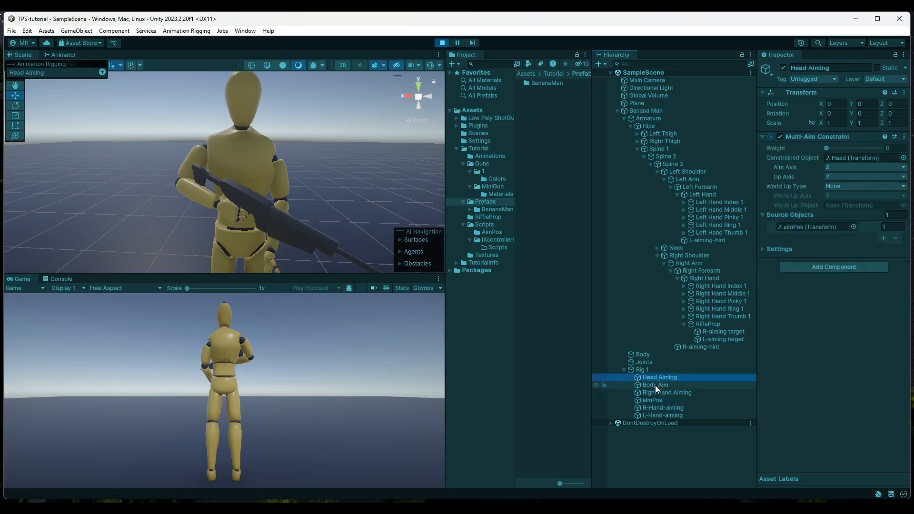
left_click(653, 393)
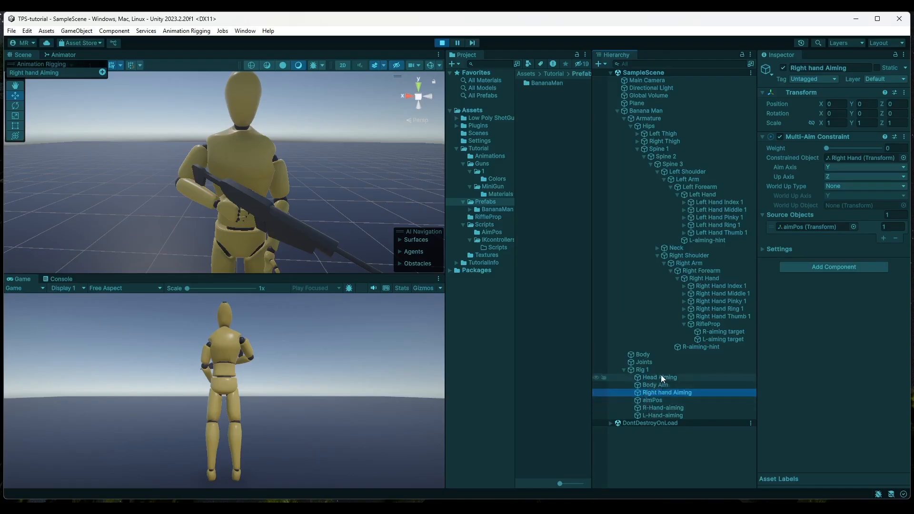
left_click(659, 408)
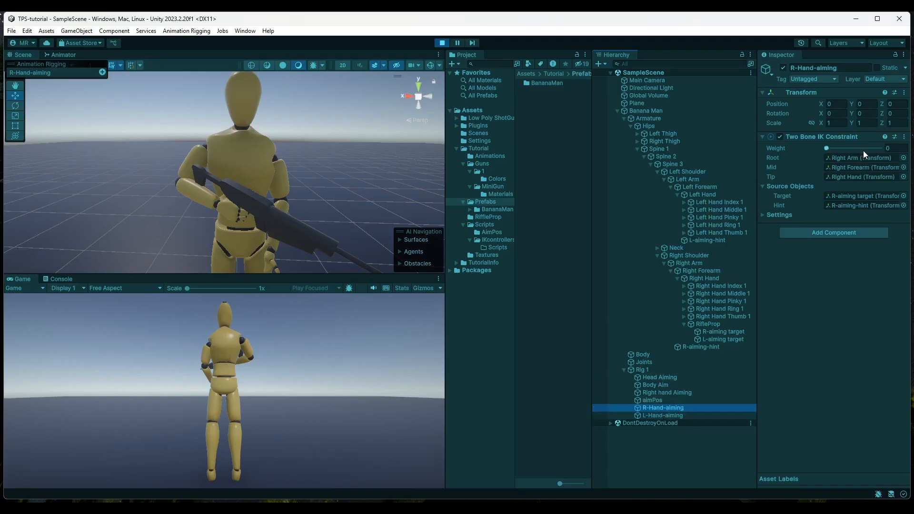
- Create an empty child object under Rig 1 and name it R-Hand-Idle while the scene is playing
left_click(654, 369)
right_click(654, 370)
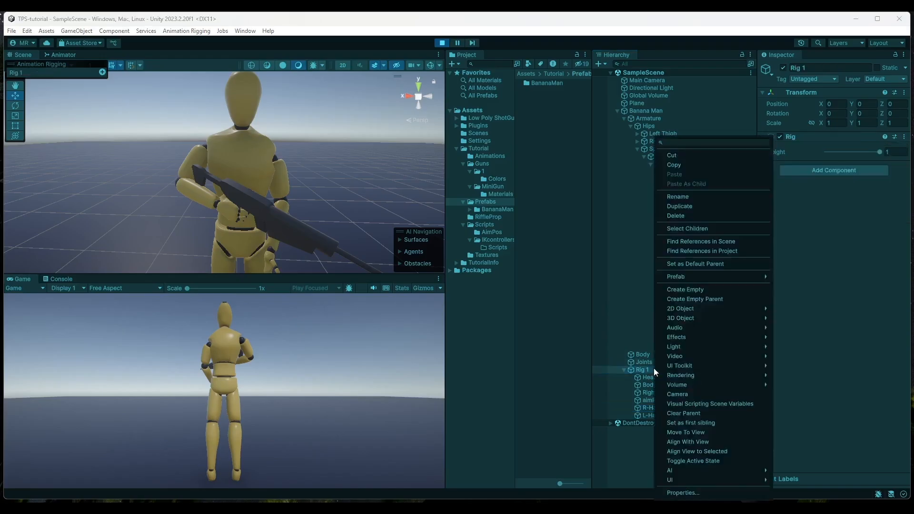
left_click(642, 367)
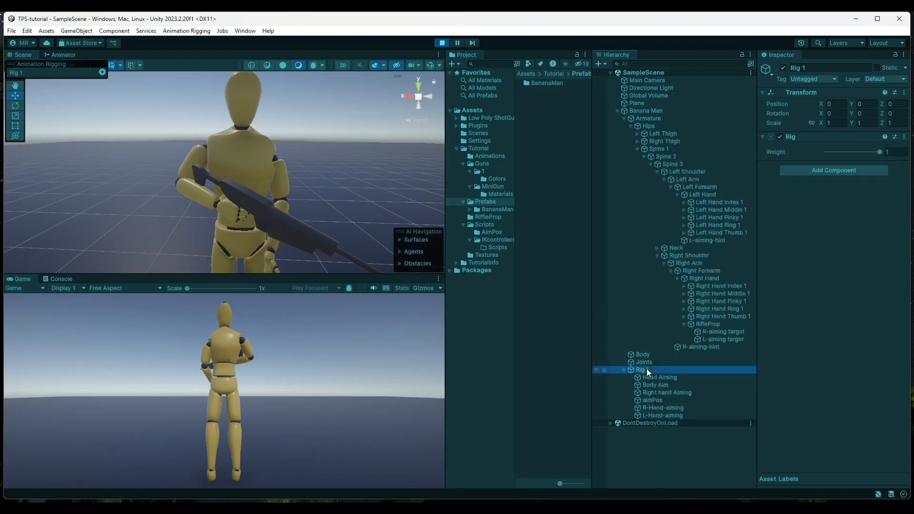
right_click(646, 374)
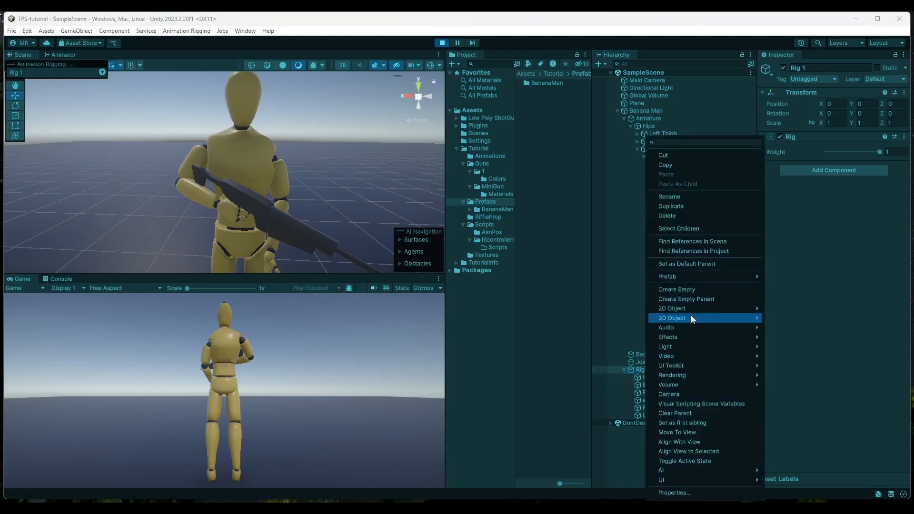
left_click(692, 290)
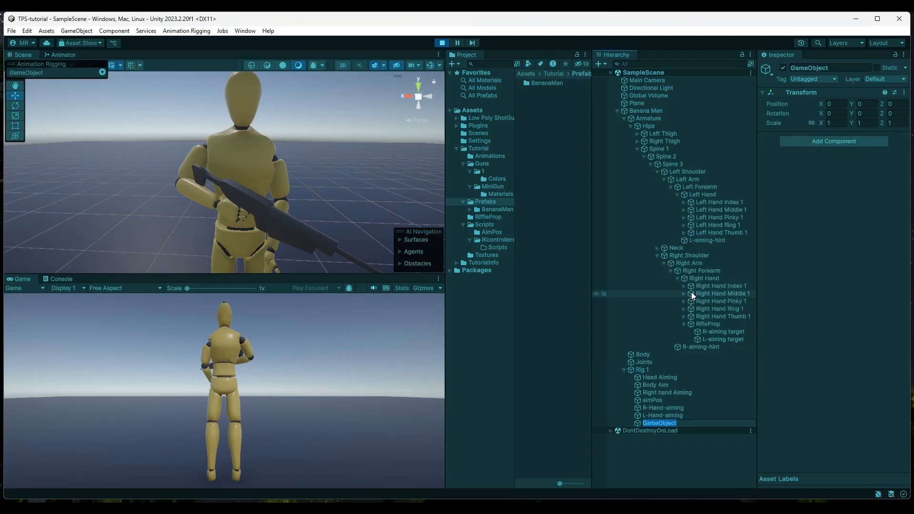
type("R-Hand-Idle")
key("Return")
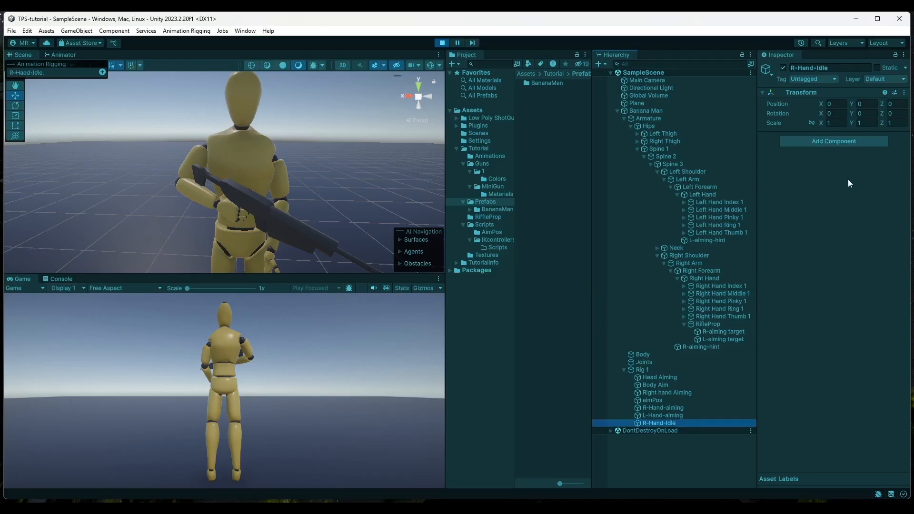
- Add a Two Bone IK Constraint to R-Hand-Idle, assigning Right Hand as Tip and Right Arm as Mid
left_click(840, 141)
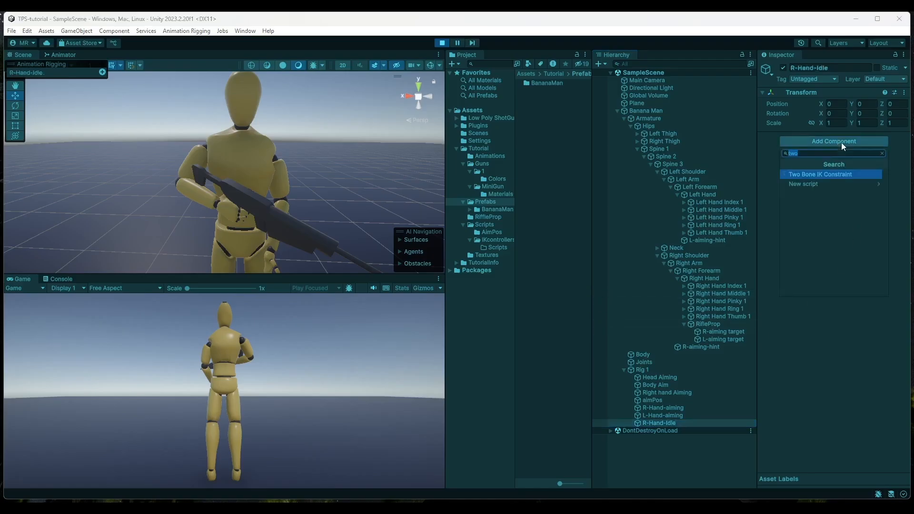
left_click(820, 174)
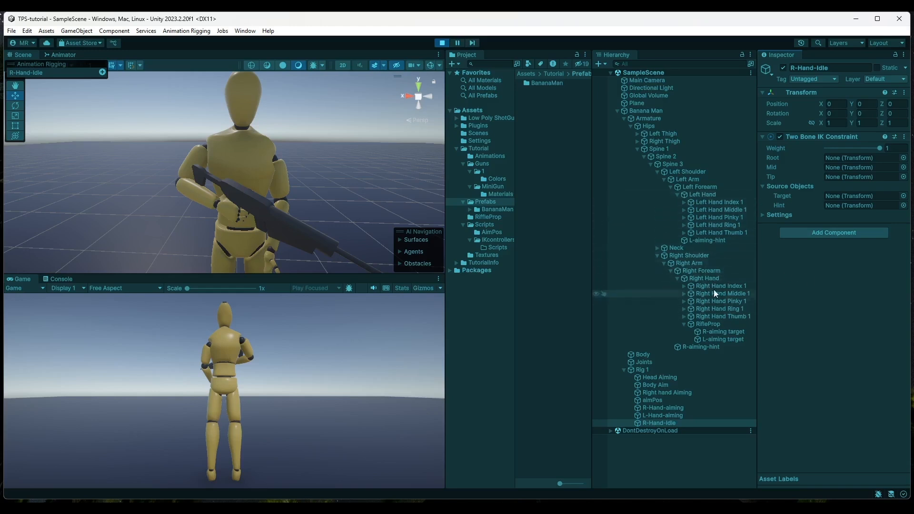
left_click_drag(704, 278, 852, 176)
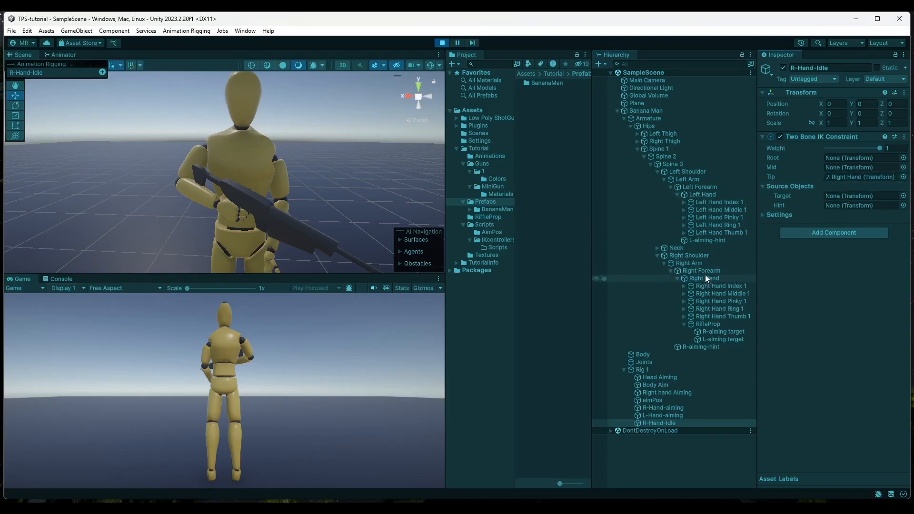
left_click_drag(703, 271, 841, 167)
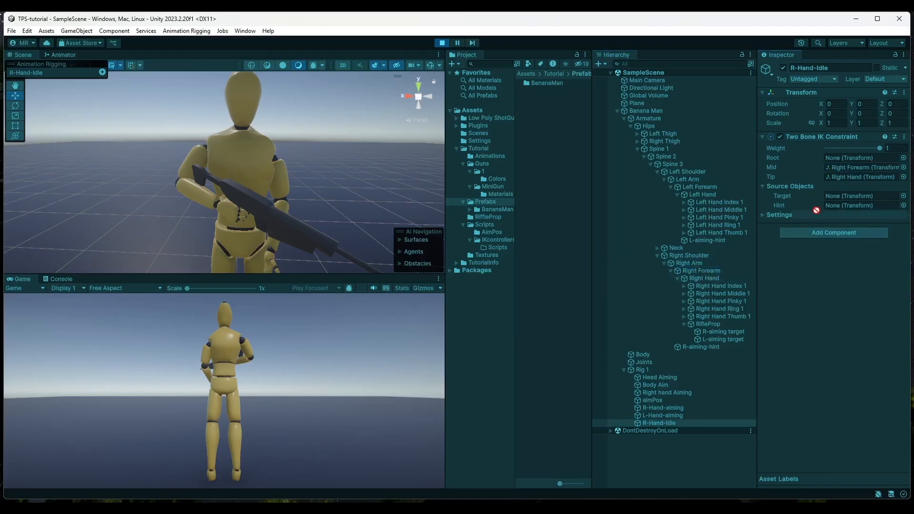
left_click(854, 167)
left_click_drag(853, 168, 853, 168)
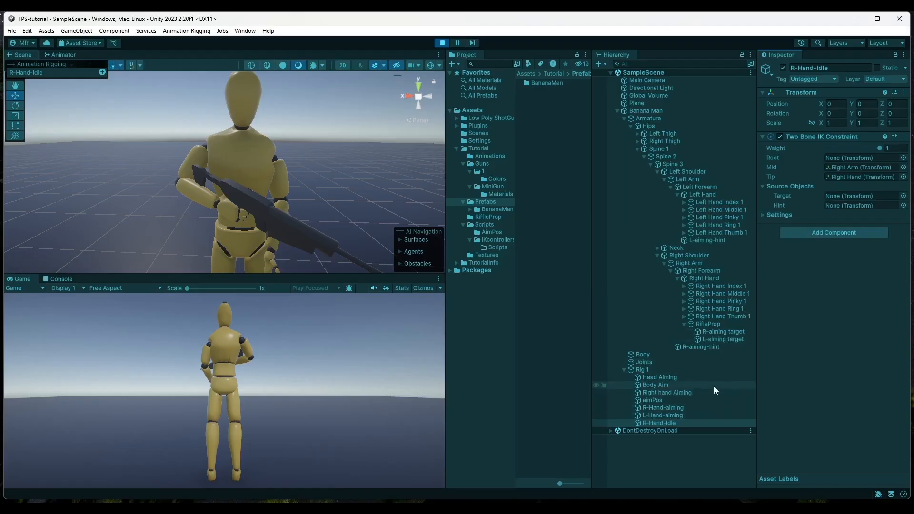
- Leave play mode and create an empty child object named R-Hand-Idle under Rig 1
left_click(717, 328)
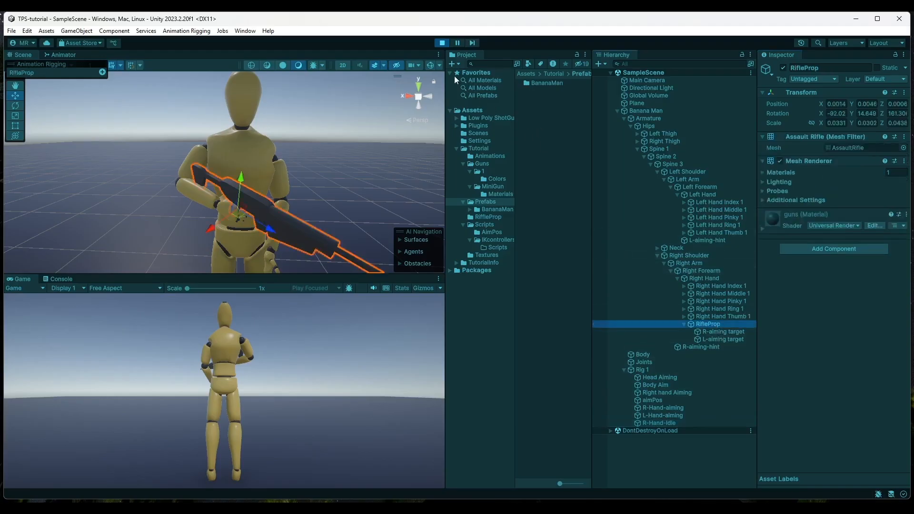
left_click(442, 44)
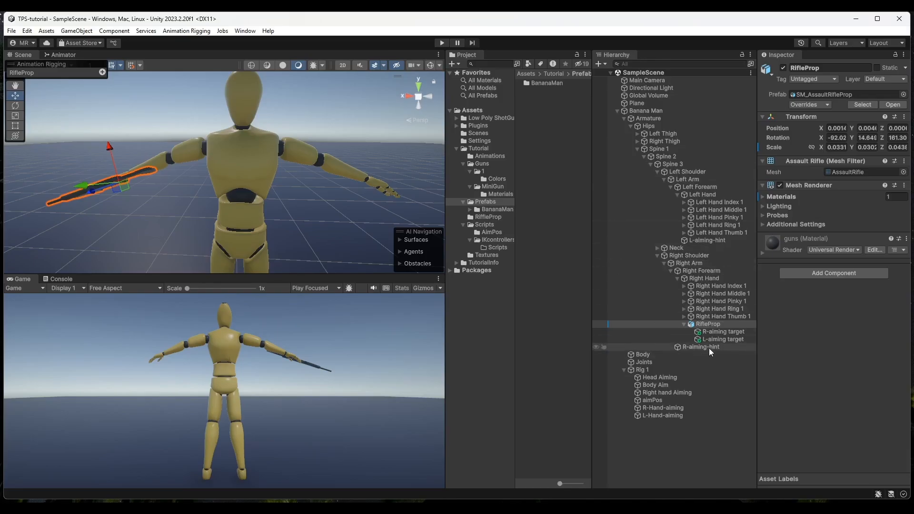
left_click(650, 372)
right_click(650, 371)
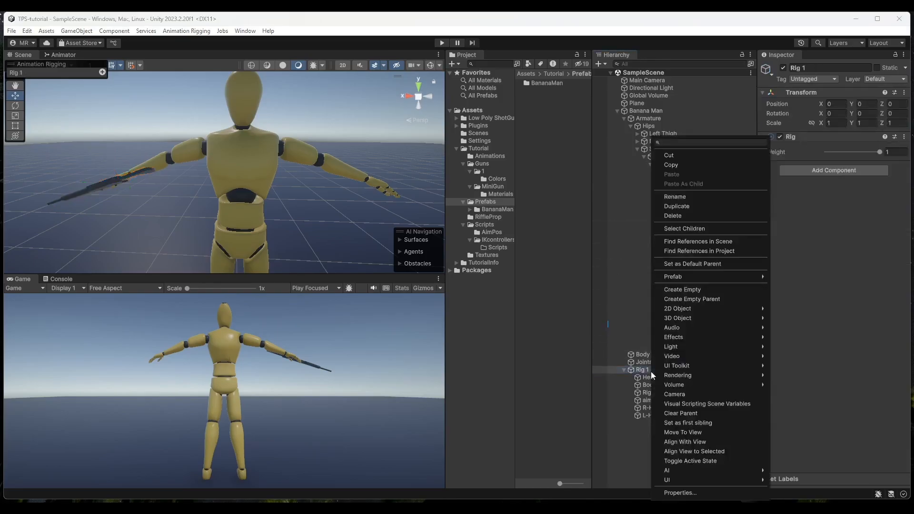
left_click(687, 290)
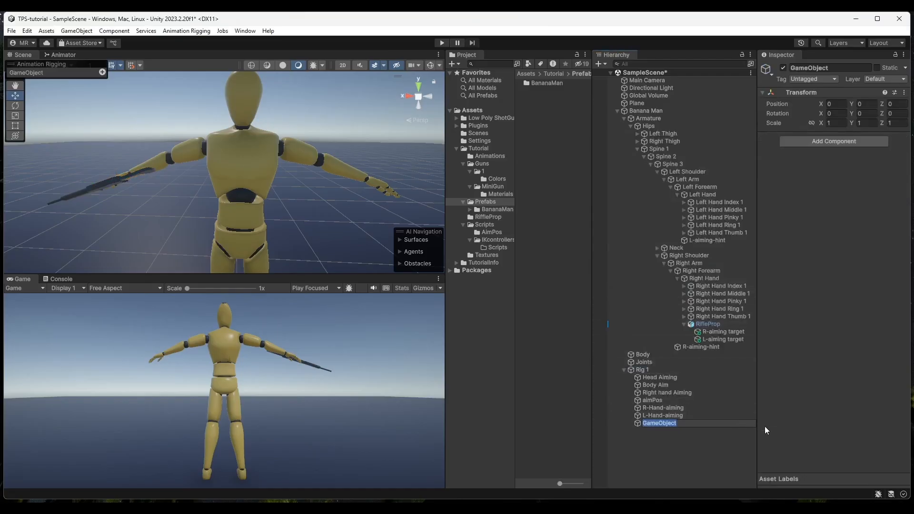
type("R-Hand-Idle")
key("Return")
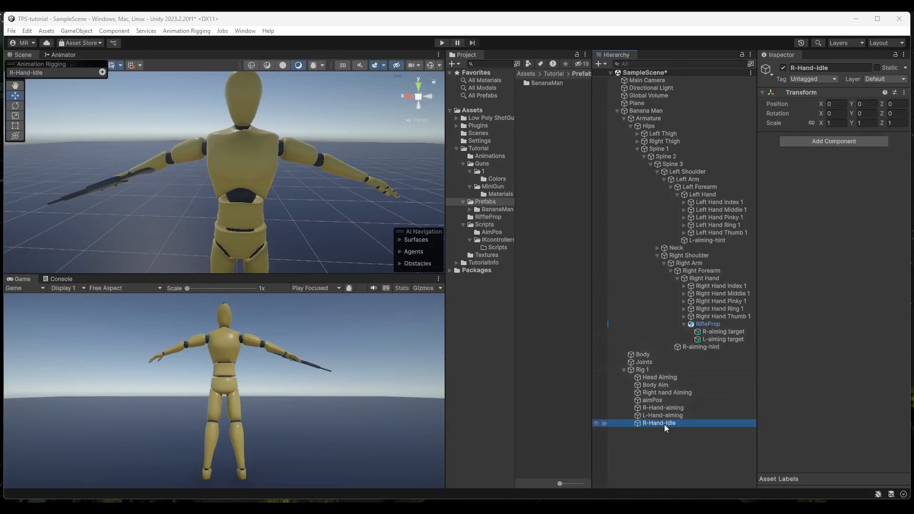
- Add a Two Bone IK Constraint to R-Hand-Idle with Right Hand as Tip, Right Forearm as Mid and Right Arm as Root
left_click(678, 416)
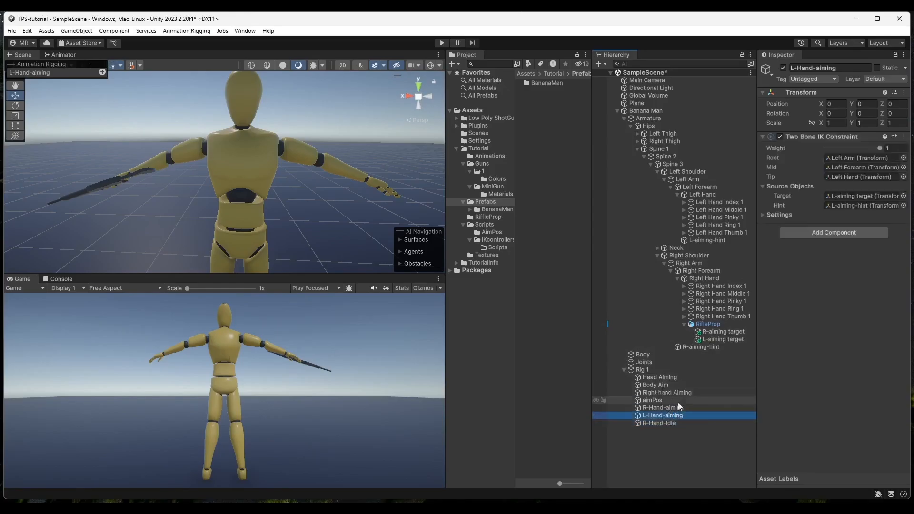
left_click(671, 421)
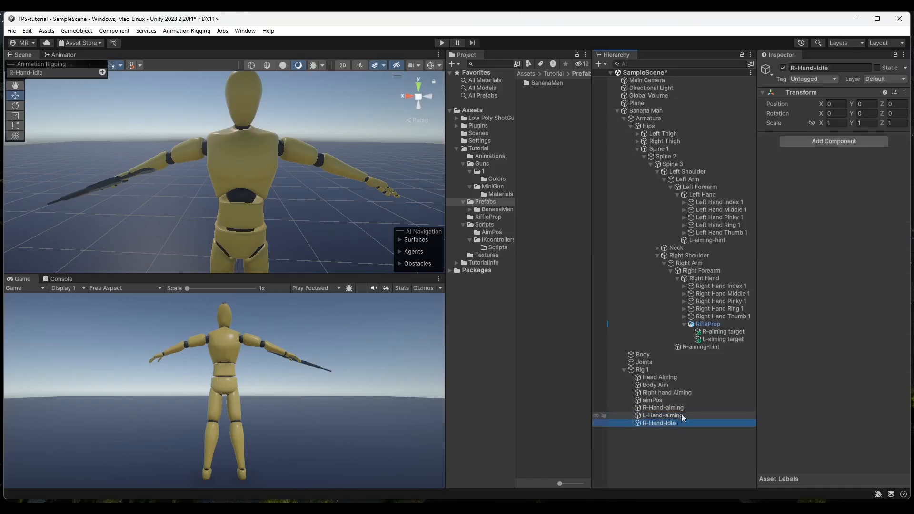
left_click(699, 348)
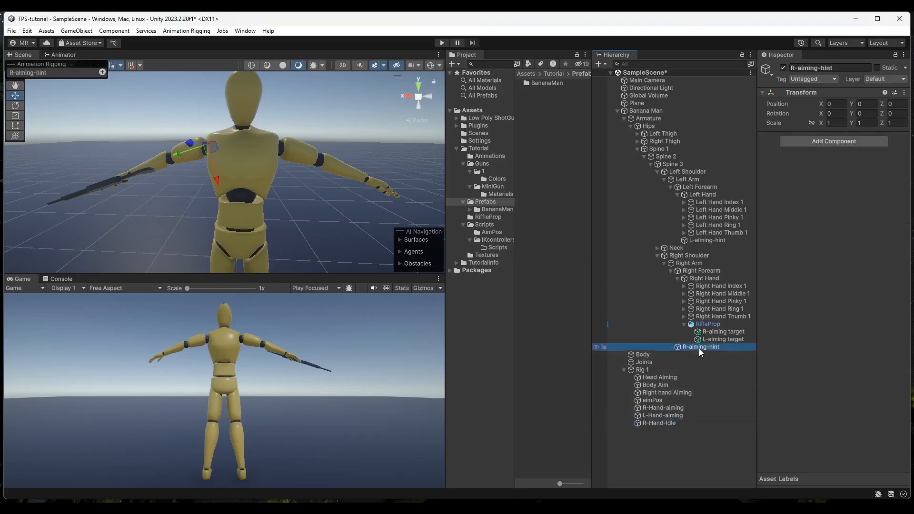
left_click(715, 331)
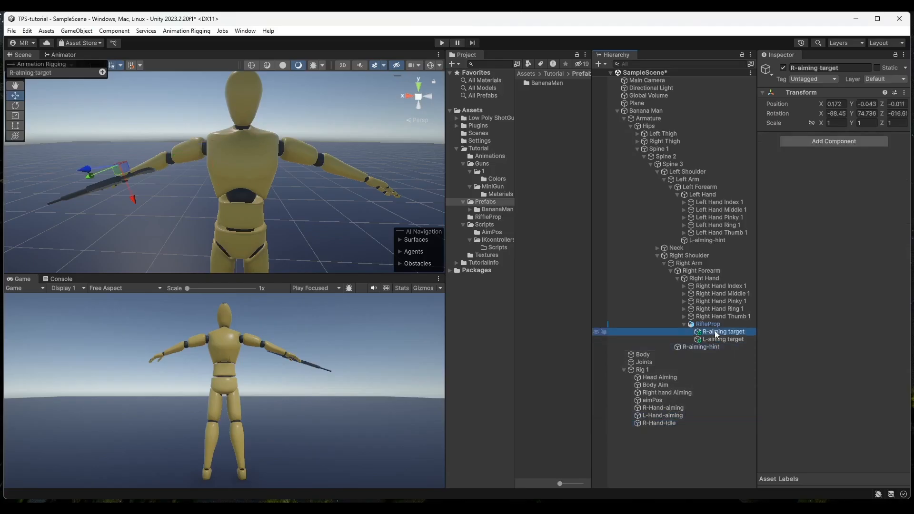
left_click(718, 339)
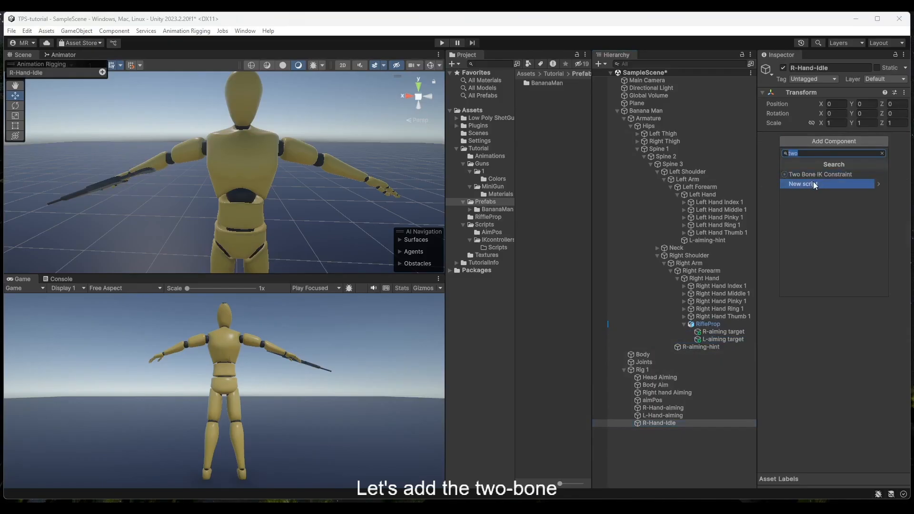
left_click(814, 176)
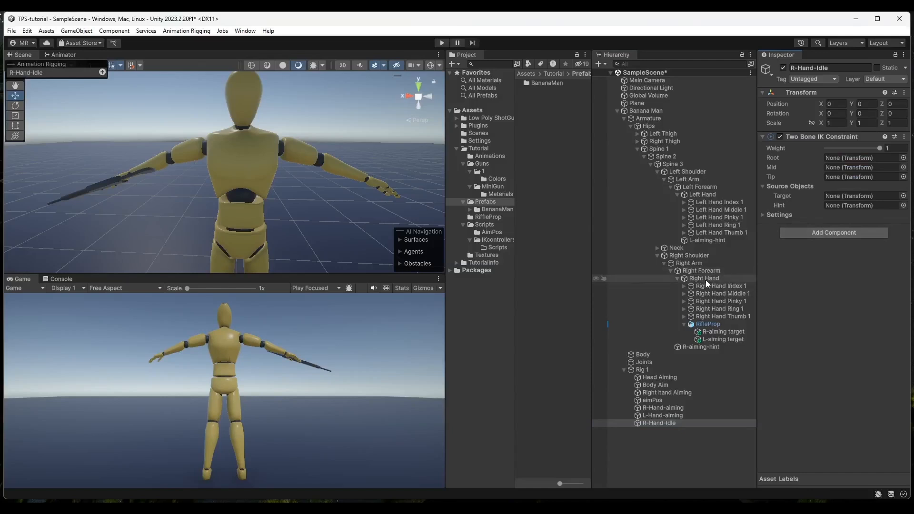
left_click_drag(705, 279, 835, 178)
left_click_drag(704, 270, 844, 168)
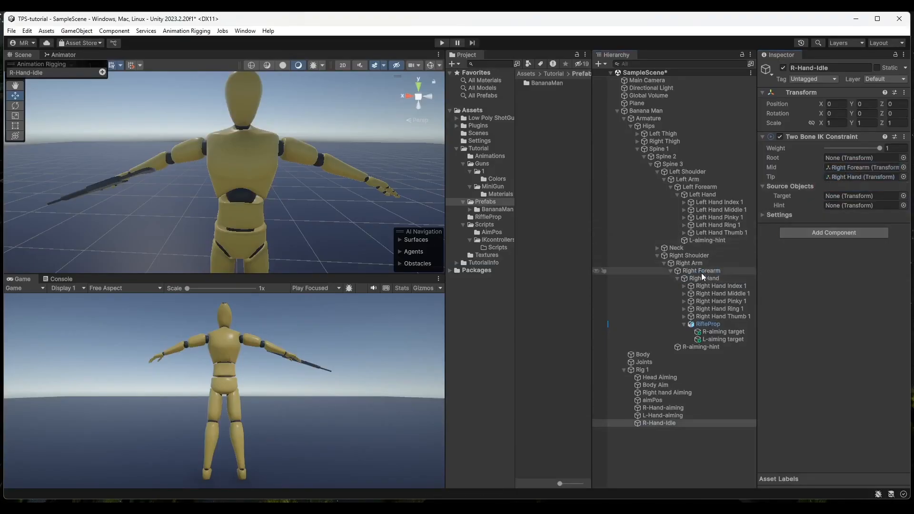
left_click_drag(693, 264, 847, 159)
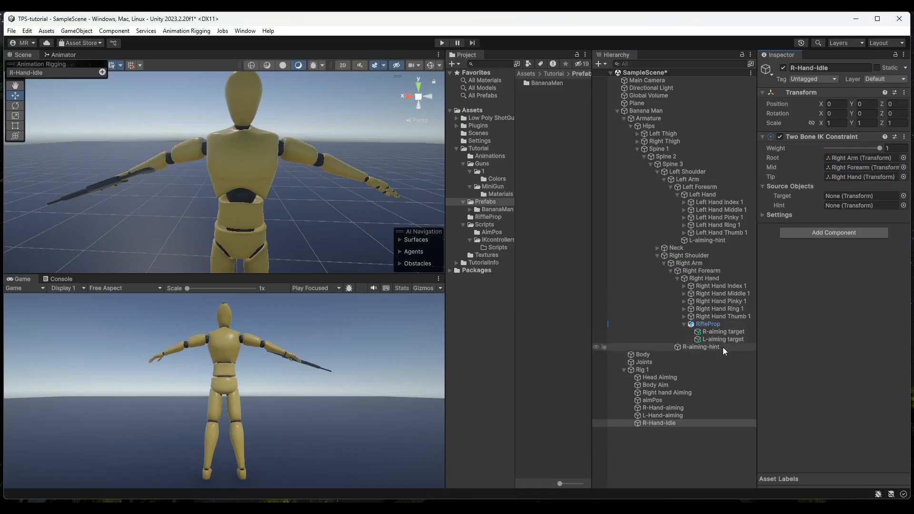
- Create an empty parent named R-Idle-target around RifleProp and assign it as the Target of R-Hand-Idle's Two Bone IK Constraint
left_click(714, 325)
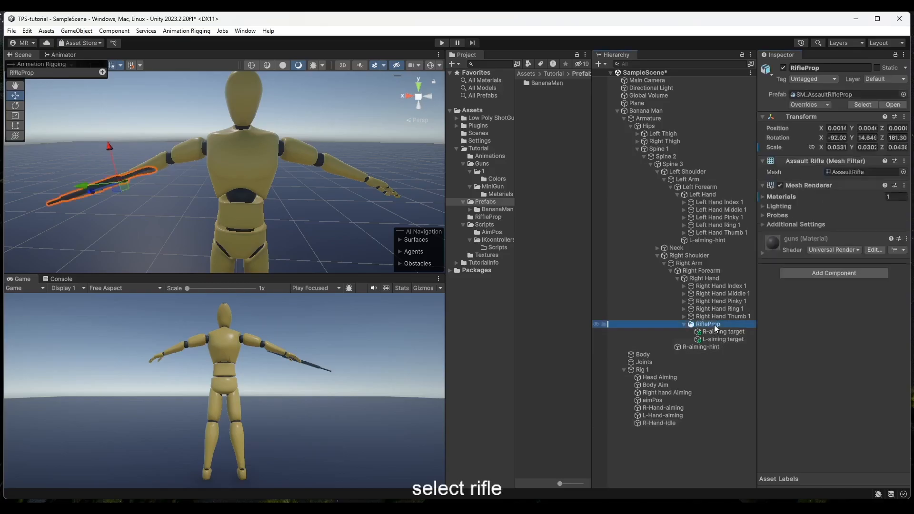
right_click(715, 328)
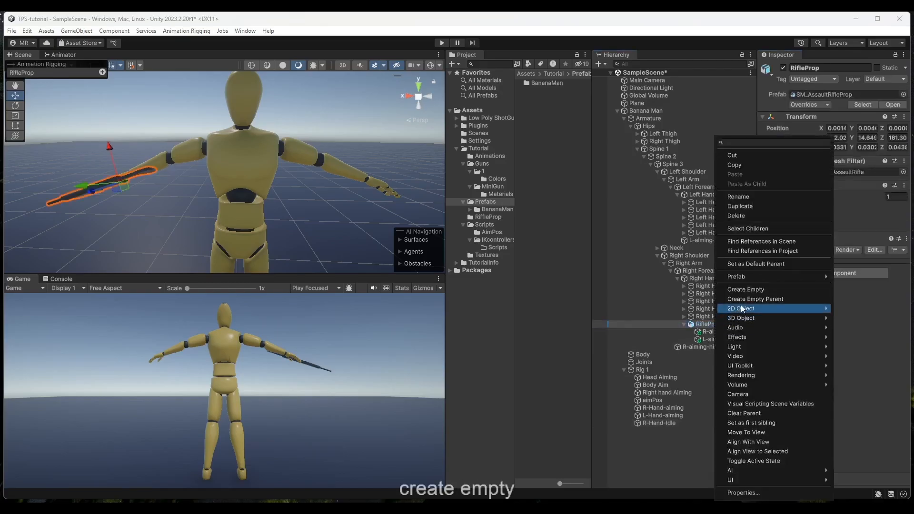
left_click(786, 300)
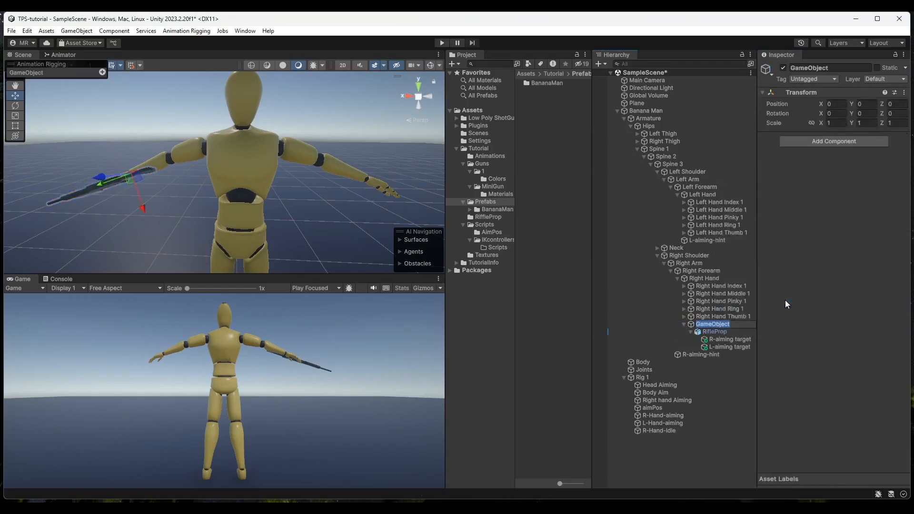
type("R-Idl")
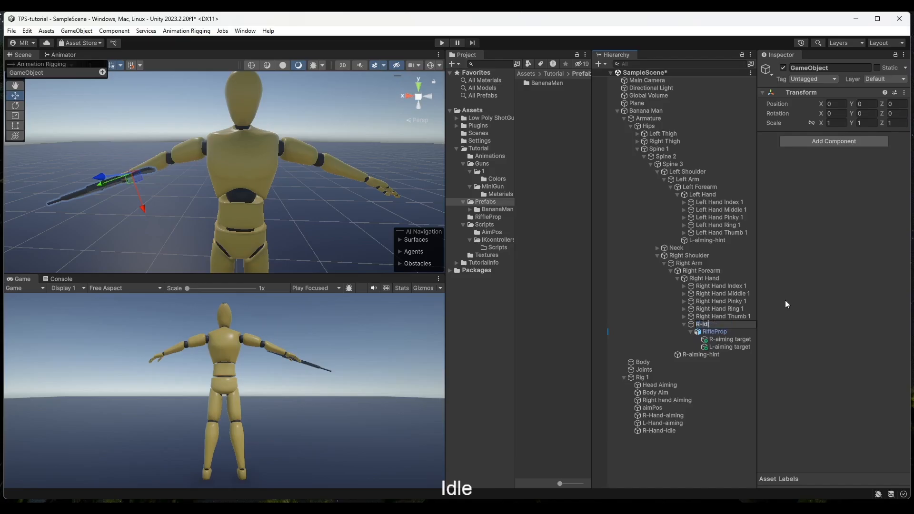
type("e-")
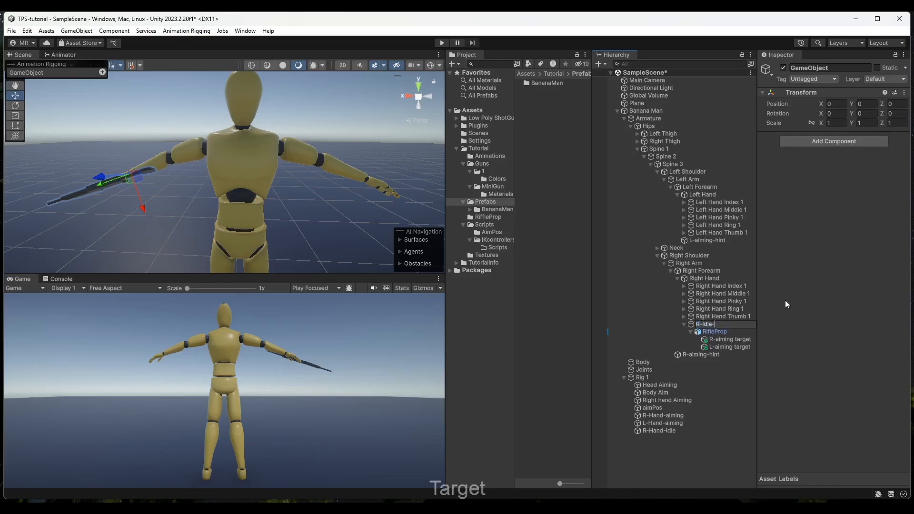
type("target")
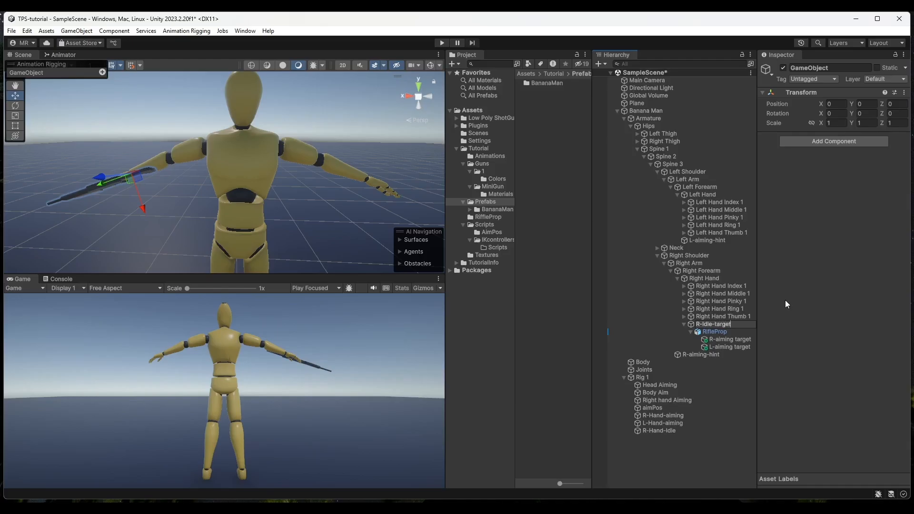
key("Return")
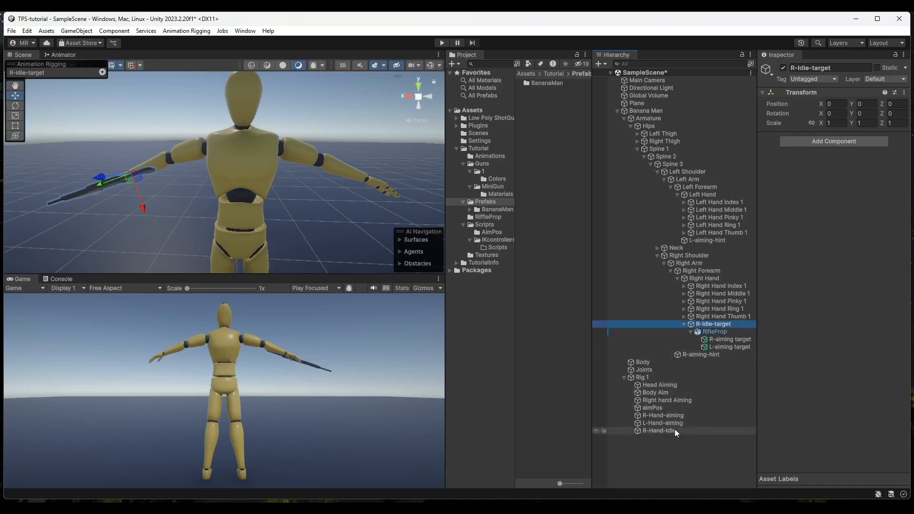
left_click(689, 432)
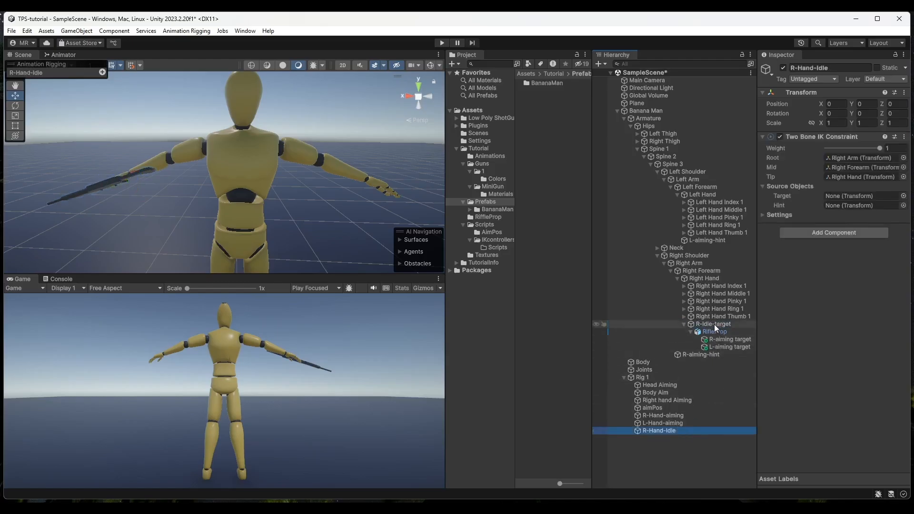
left_click_drag(714, 324, 846, 196)
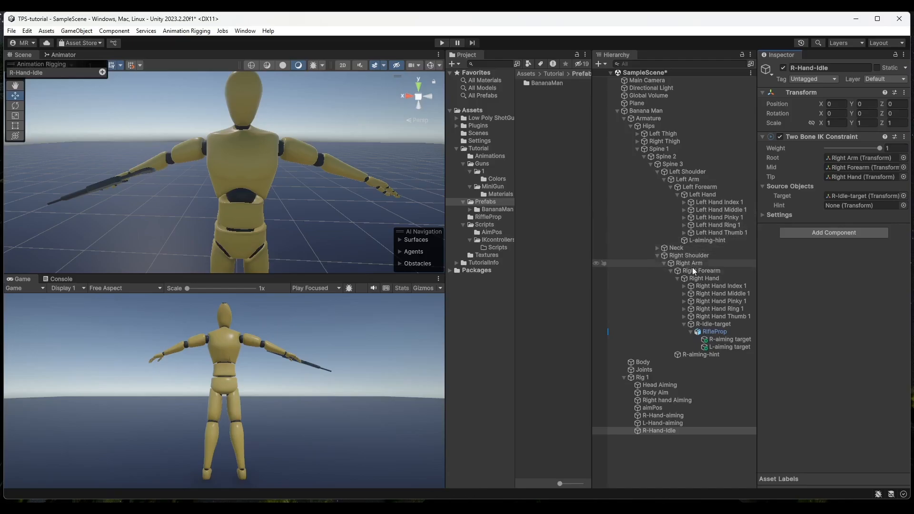
- Create an empty child object under the Right Arm bone and name it R-Idle-hint
left_click(709, 280)
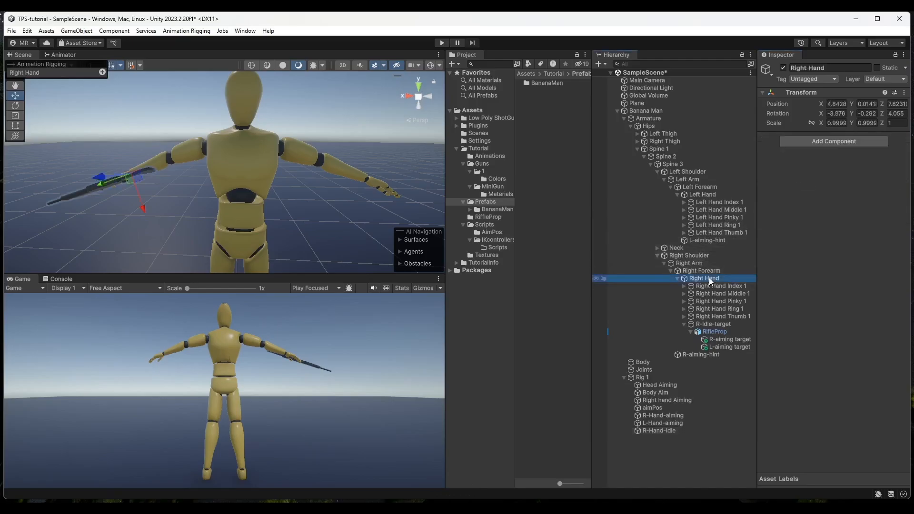
left_click(707, 271)
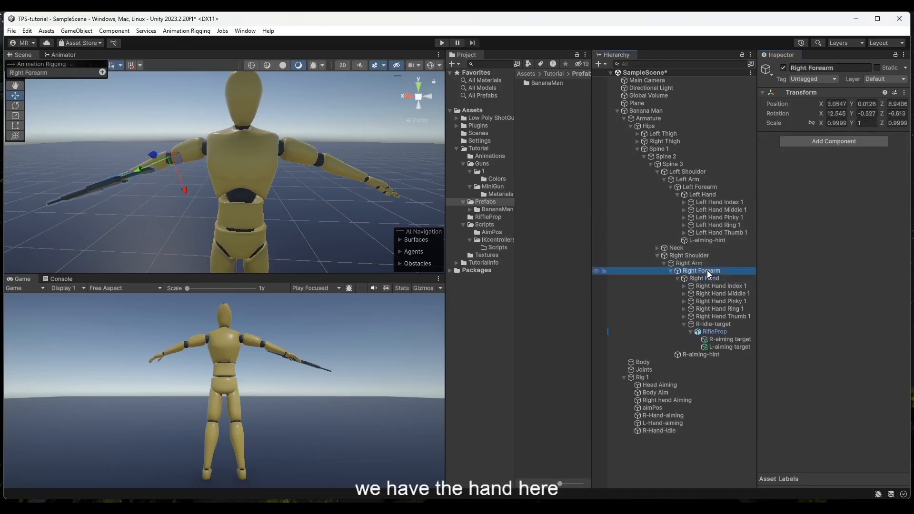
left_click(692, 263)
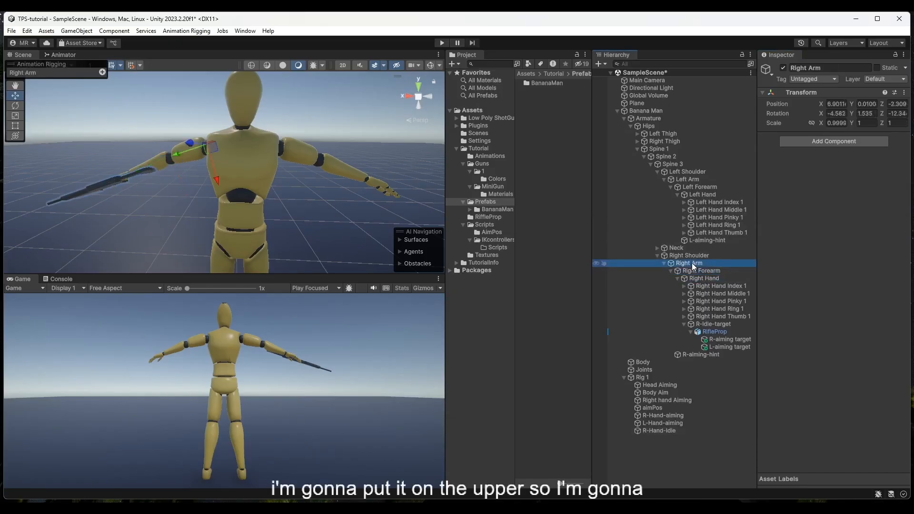
right_click(692, 262)
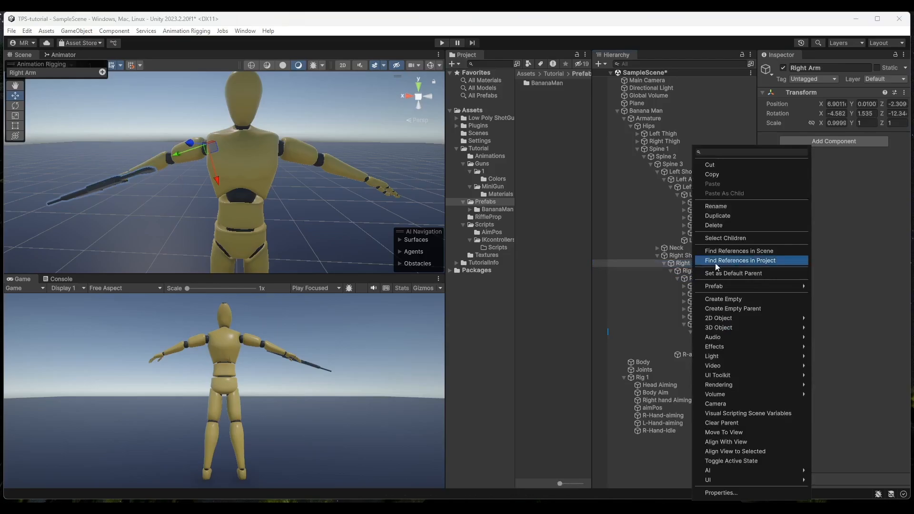
left_click(741, 301)
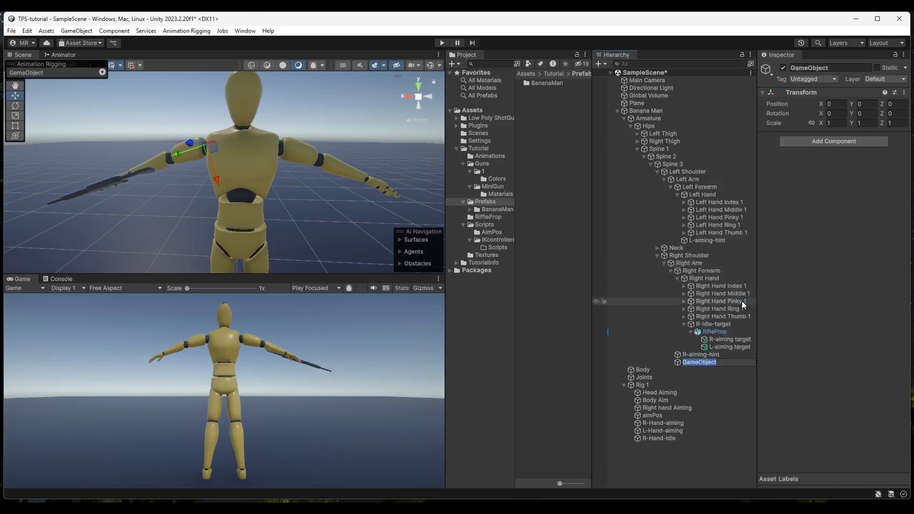
type("R")
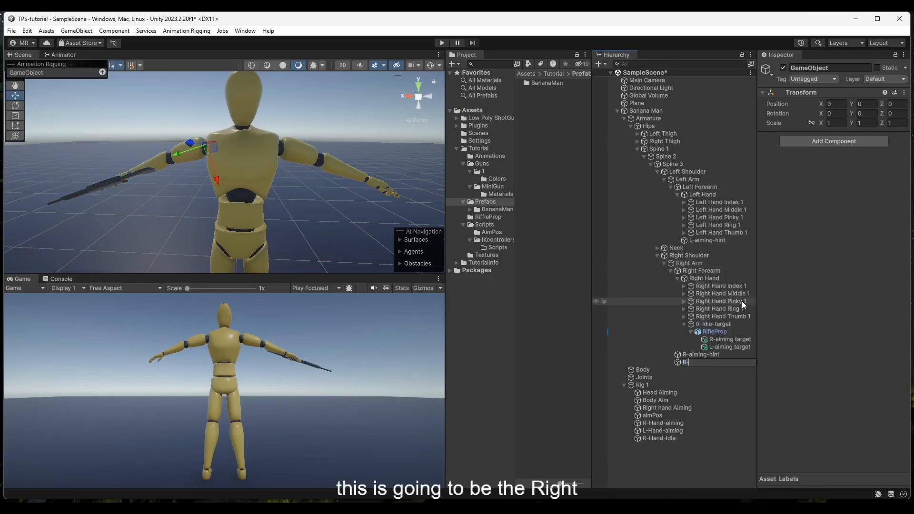
type("-")
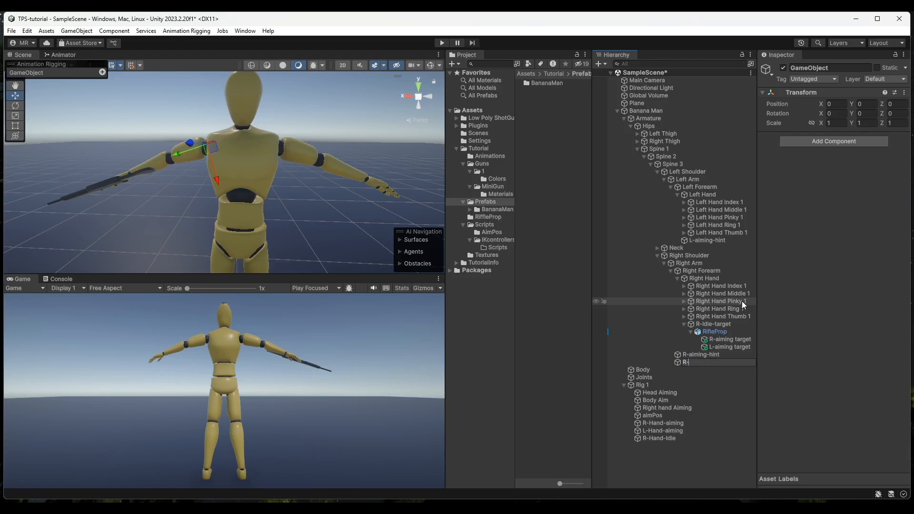
type("Idle-hint")
key("Return")
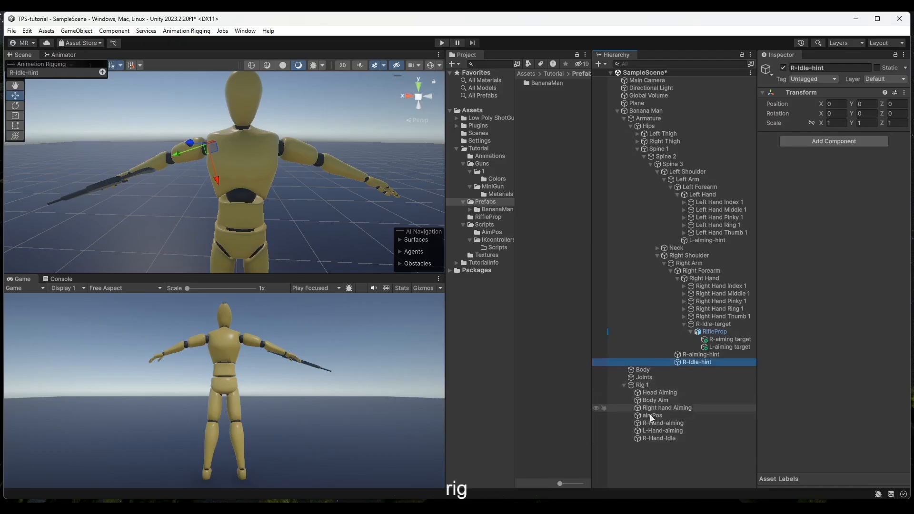
- Assign R-Idle-hint as the Hint of R-Hand-Idle's Two Bone IK Constraint and save the scene
left_click(660, 439)
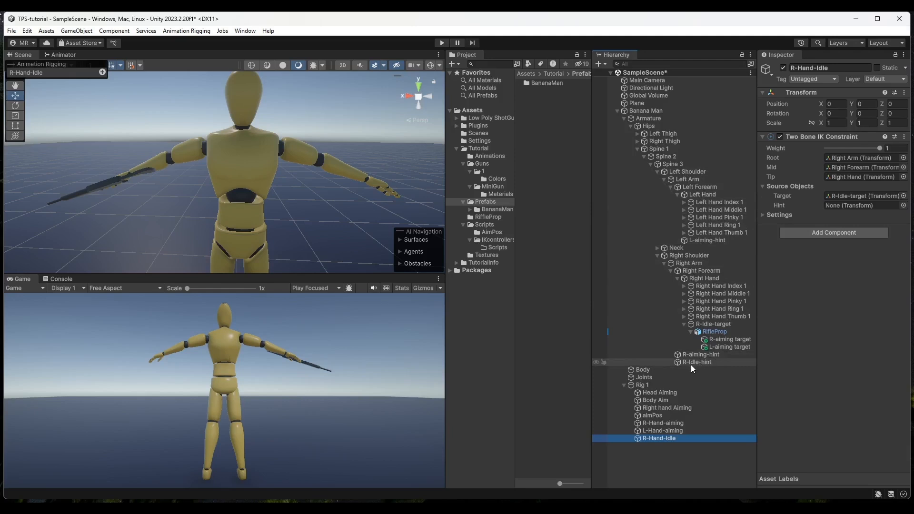
left_click_drag(698, 362, 846, 208)
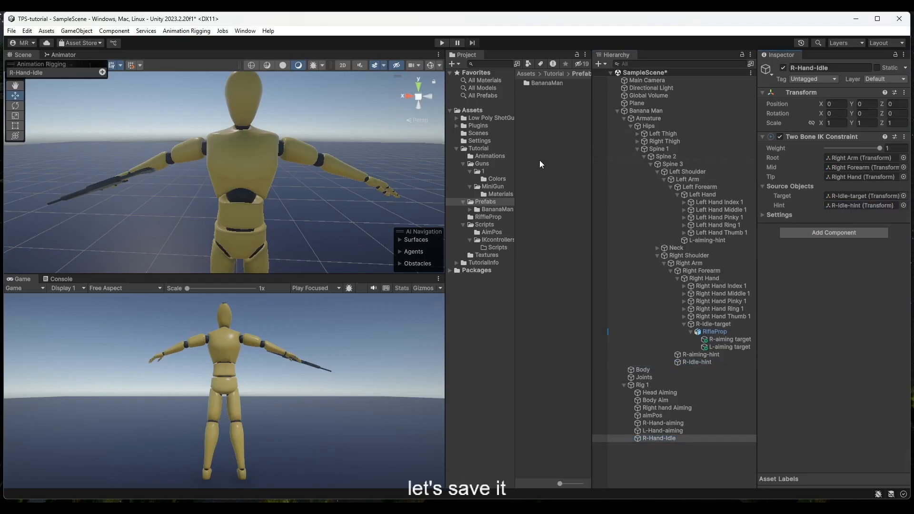
key("ctrl+s")
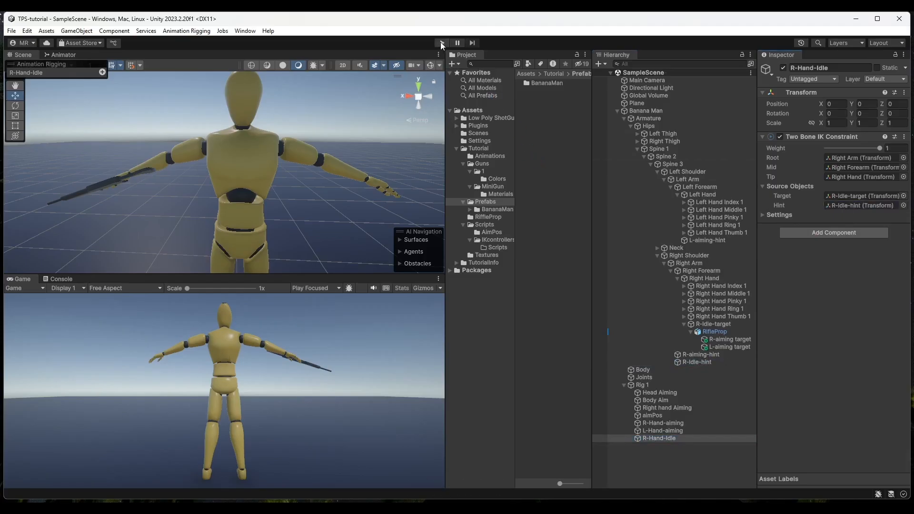
- Enter play mode and set the constraint weights of Head Aiming, Body Aim, Right hand Aiming, R-Hand-aiming and L-Hand-aiming to 0
left_click(442, 42)
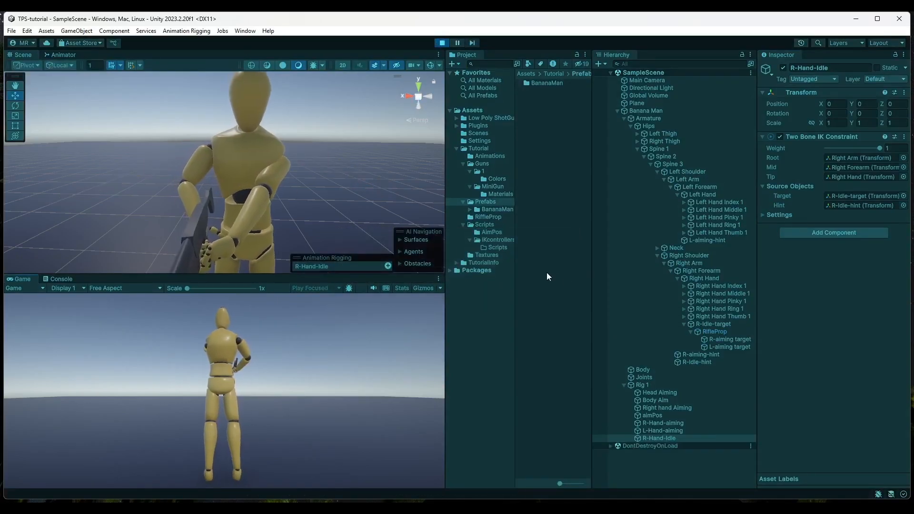
left_click(664, 394)
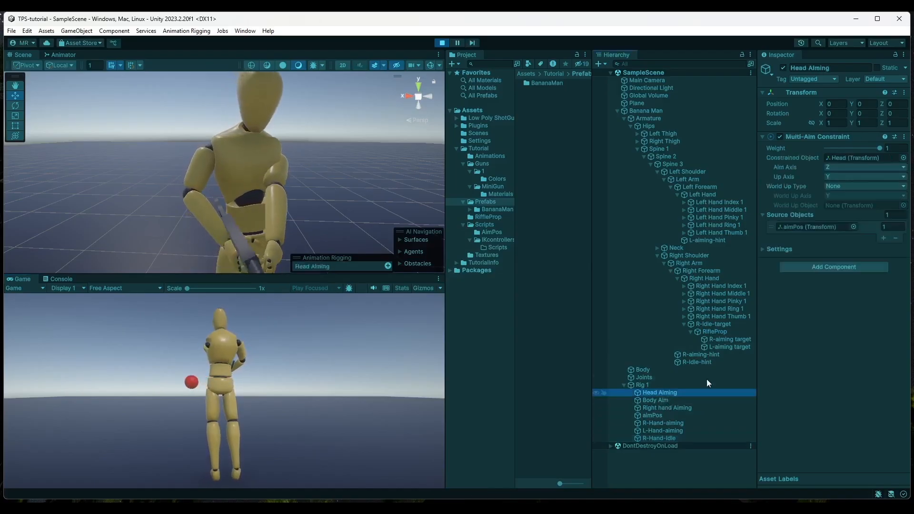
left_click_drag(878, 149, 821, 155)
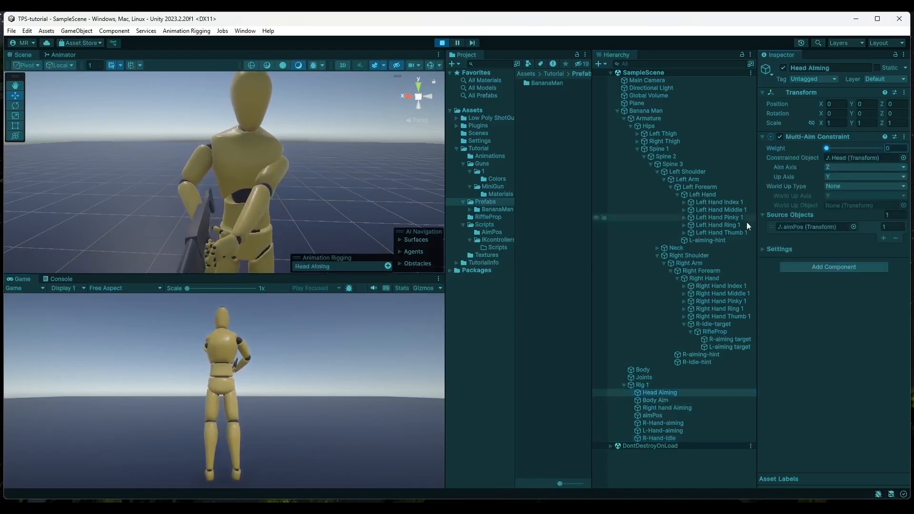
left_click(663, 400)
left_click_drag(877, 148, 819, 151)
left_click(681, 407)
left_click_drag(881, 147, 800, 164)
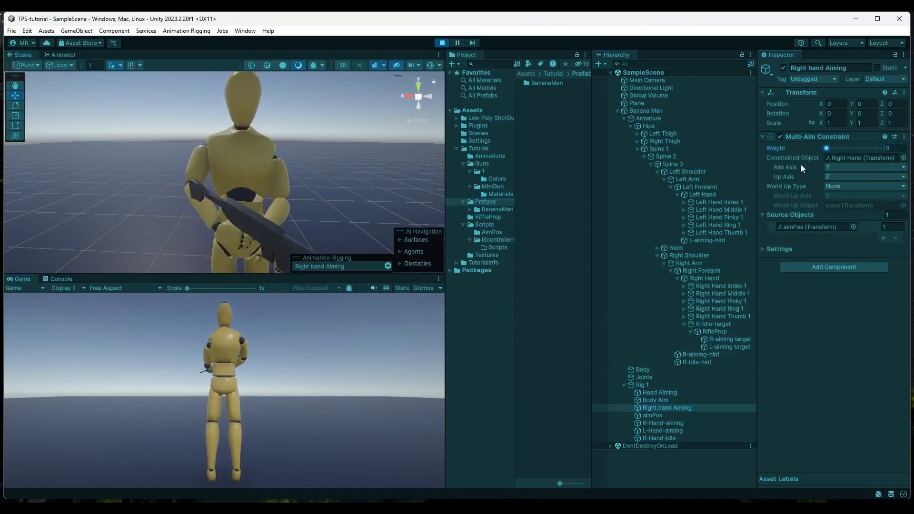
left_click(676, 423)
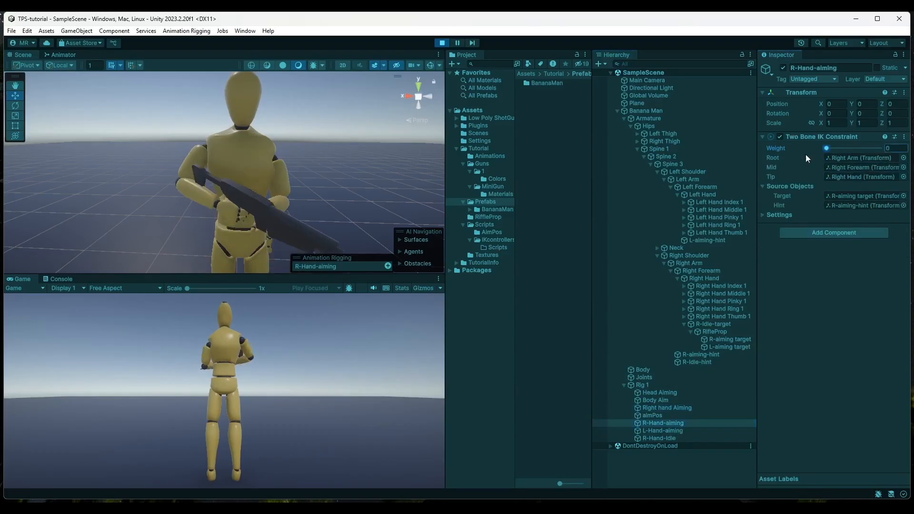
left_click(676, 430)
left_click_drag(878, 148, 822, 152)
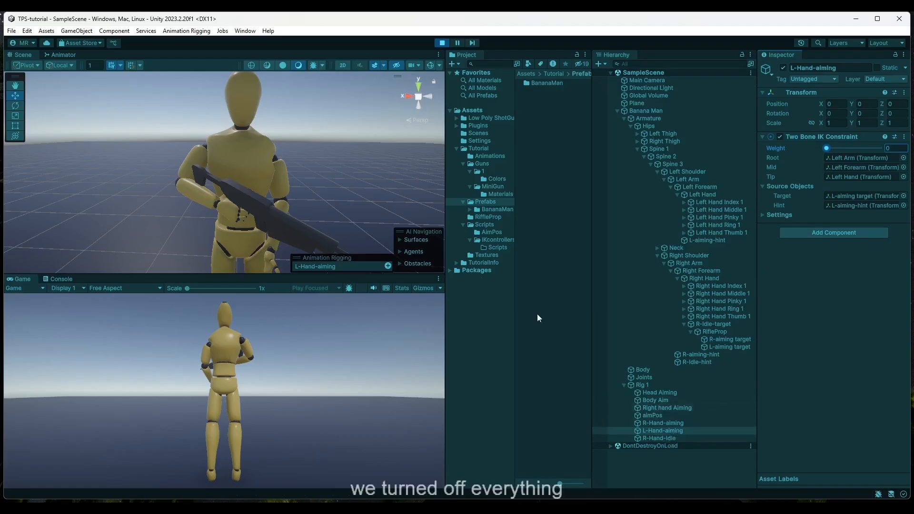
- Locate R-Hand-Idle's target, move R-Idle-target to about Y 0.0033 and Z 0.0003, and exit play mode
right_click_drag(337, 195, 371, 212)
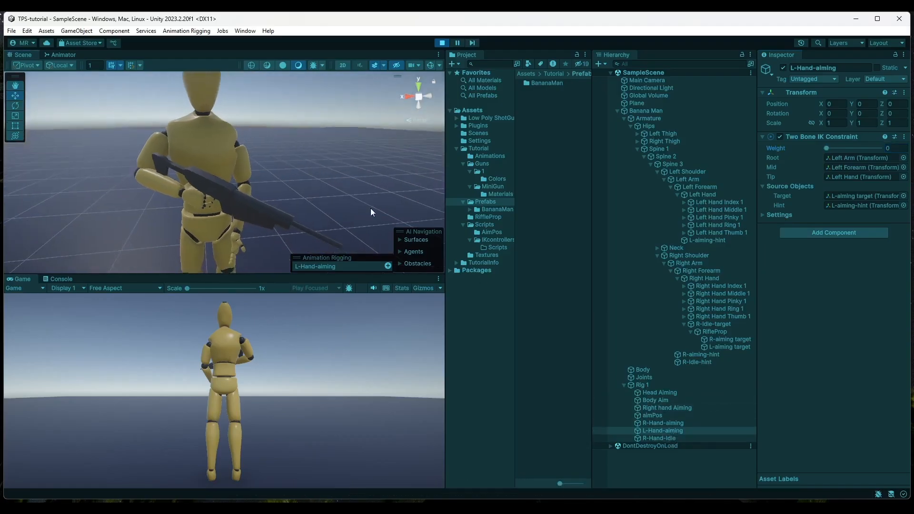
right_click_drag(312, 185, 192, 208)
right_click_drag(258, 199, 334, 162)
right_click_drag(179, 184, 367, 184)
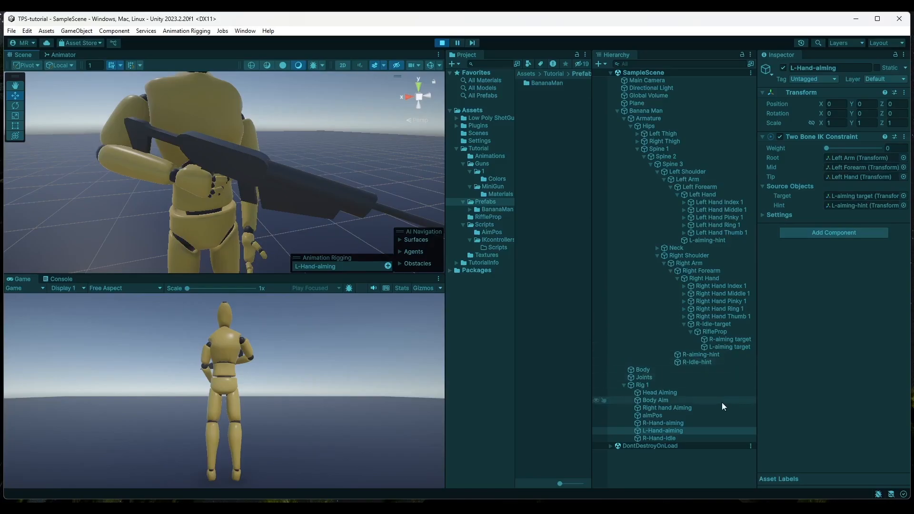
left_click(659, 439)
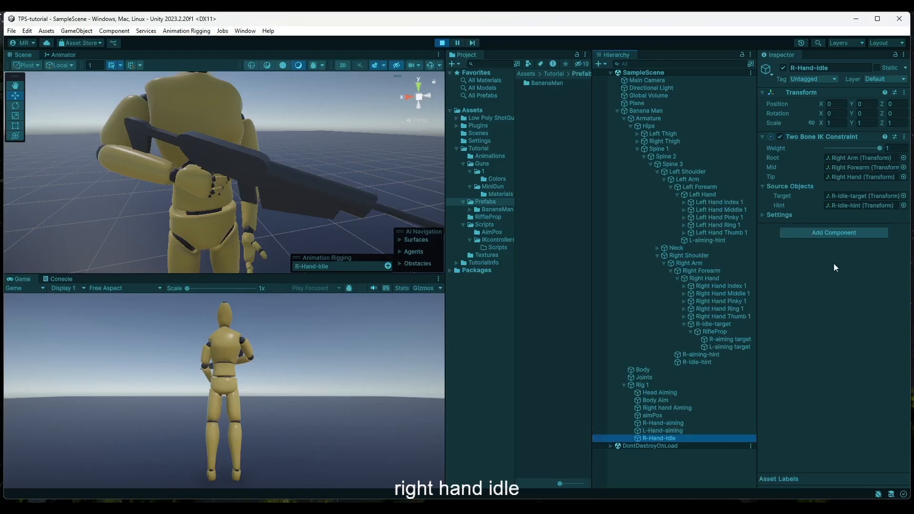
left_click(847, 198)
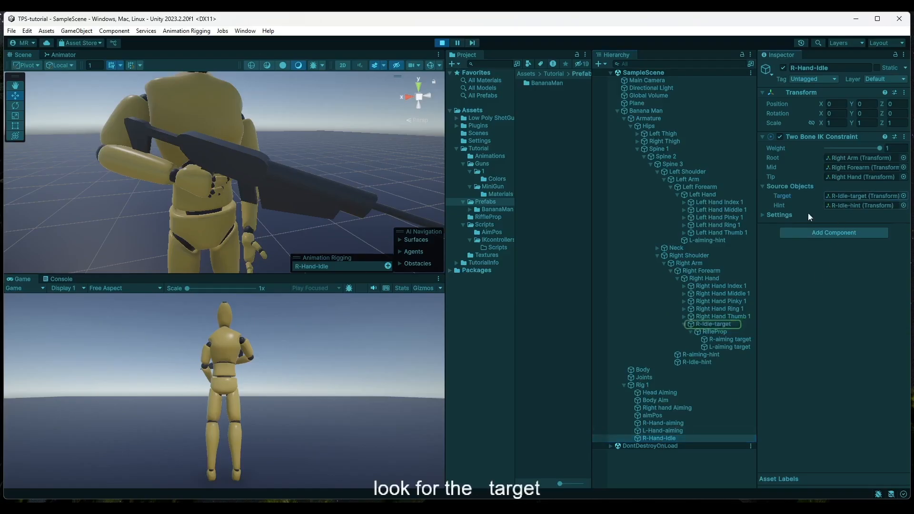
left_click(714, 324)
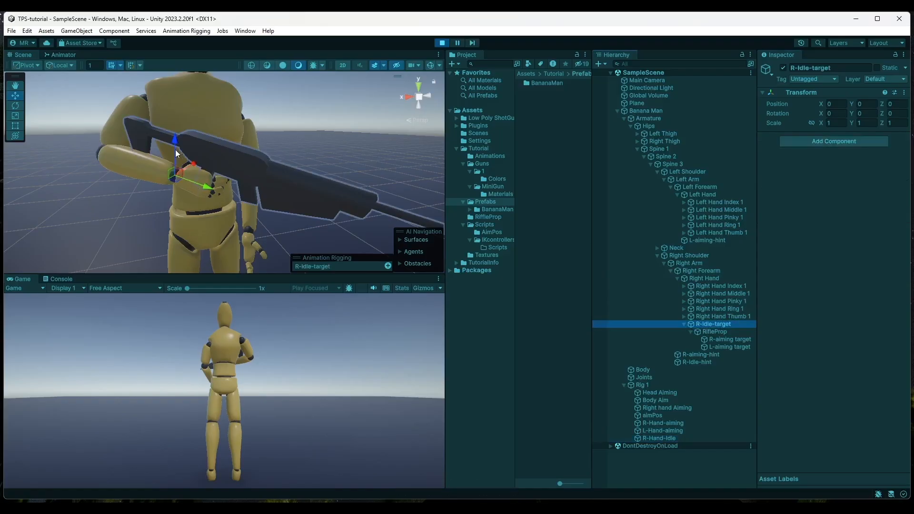
mouse_move(175, 142)
left_mouse_down()
mouse_move(183, 181)
mouse_move(185, 132)
mouse_move(185, 164)
mouse_move(187, 140)
left_mouse_up()
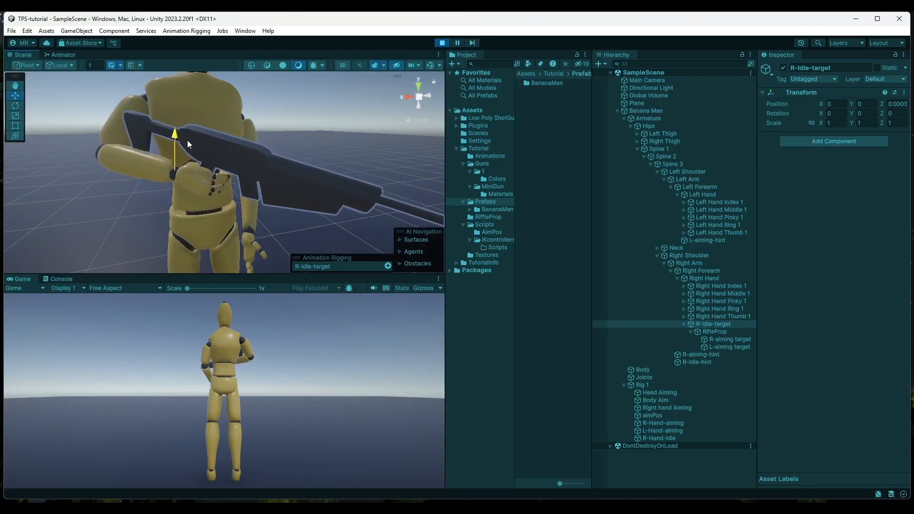
left_click_drag(187, 139, 187, 140)
left_click_drag(209, 189, 228, 201)
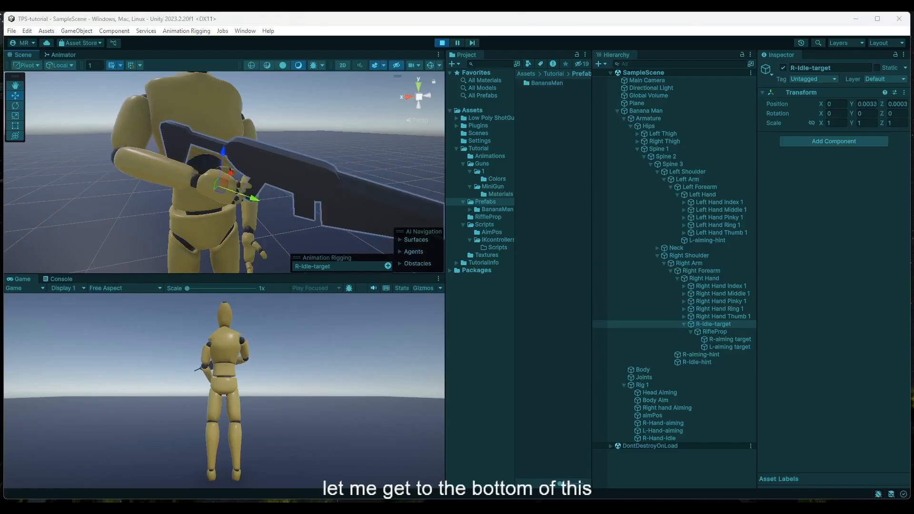
key("ctrl+p")
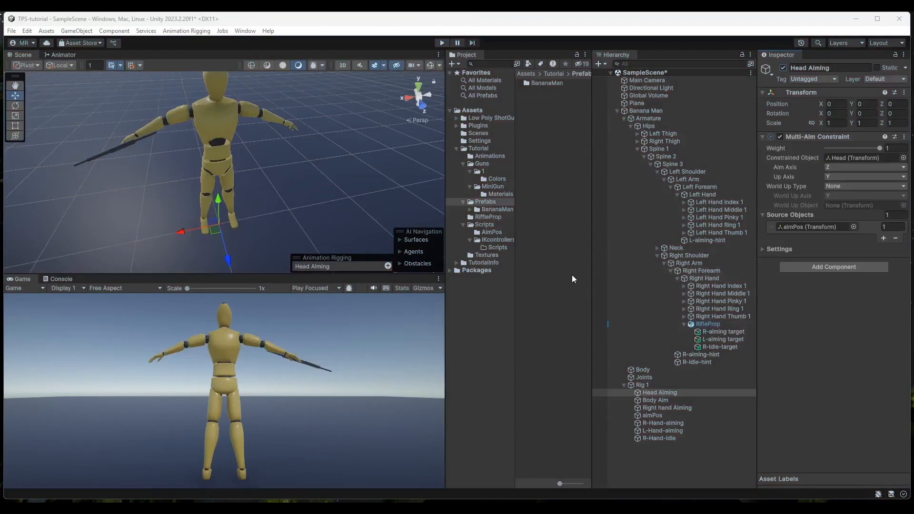
right_click_drag(347, 211, 334, 172)
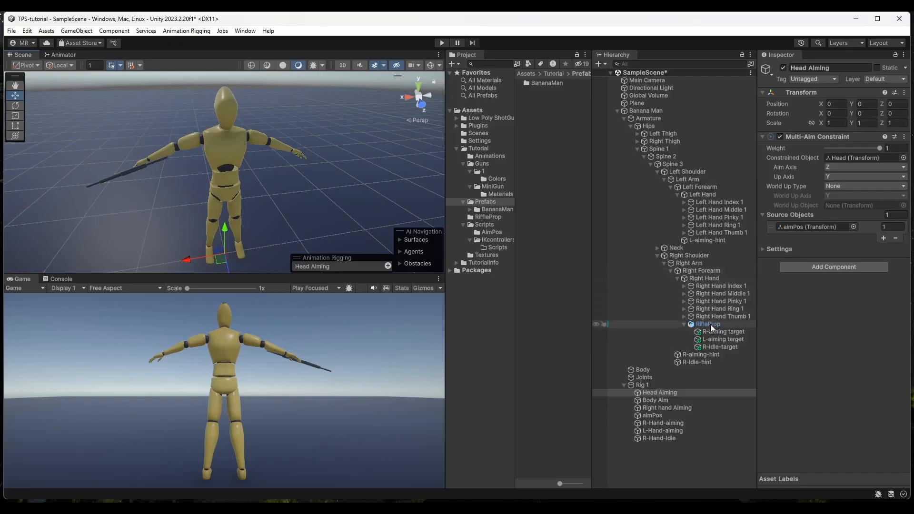
left_click(685, 325)
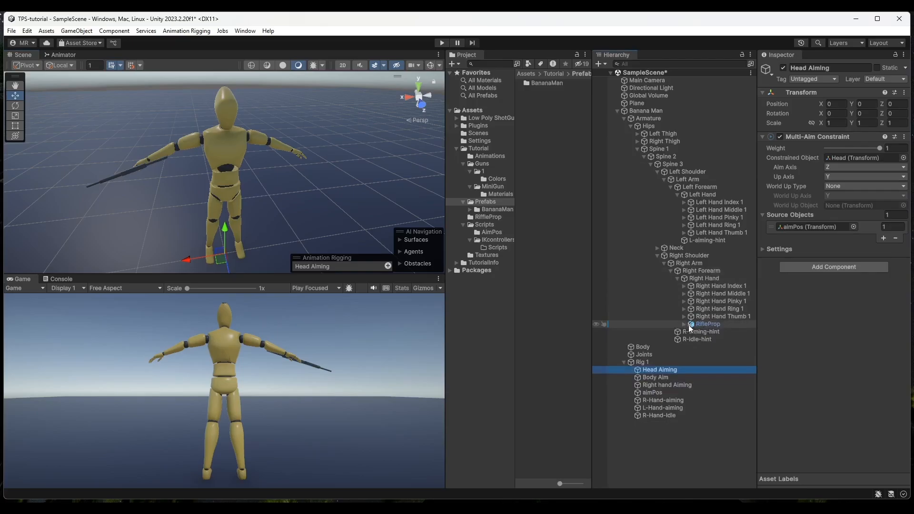
left_click(684, 324)
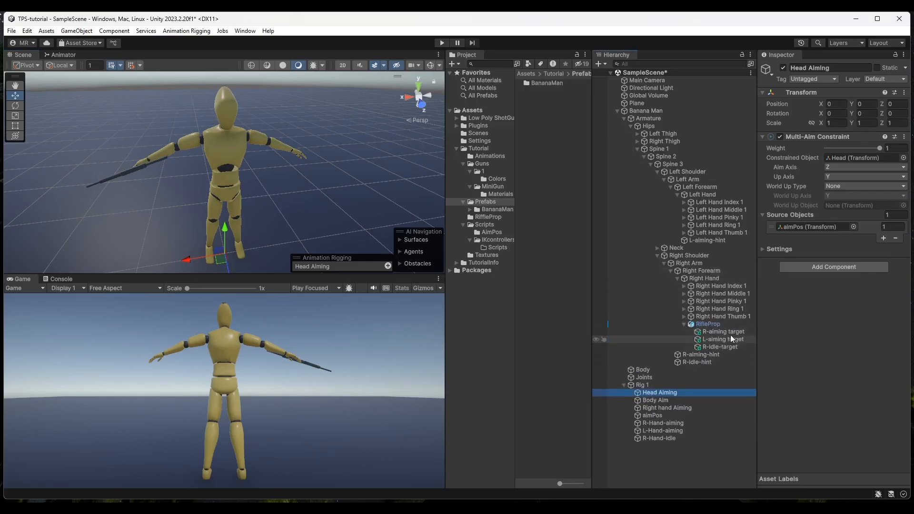
left_click(684, 324)
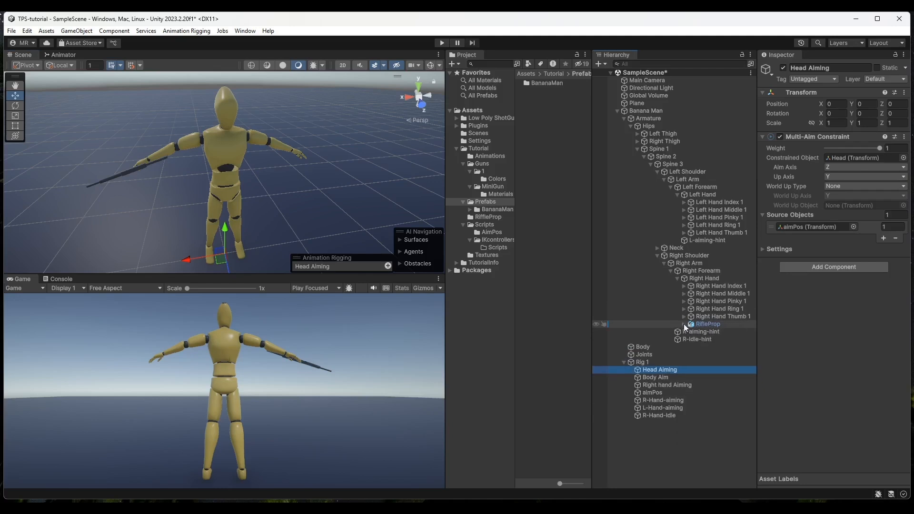
left_click(684, 324)
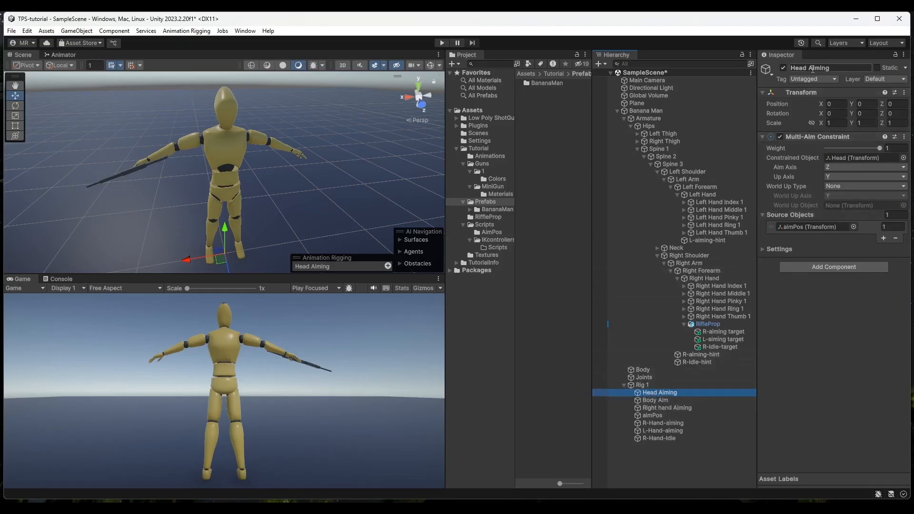
- Deactivate the Head Aiming, Body Aim, Right hand Aiming, R-Hand-aiming and L-Hand-aiming objects under Rig 1
left_click(783, 68)
left_click(665, 399)
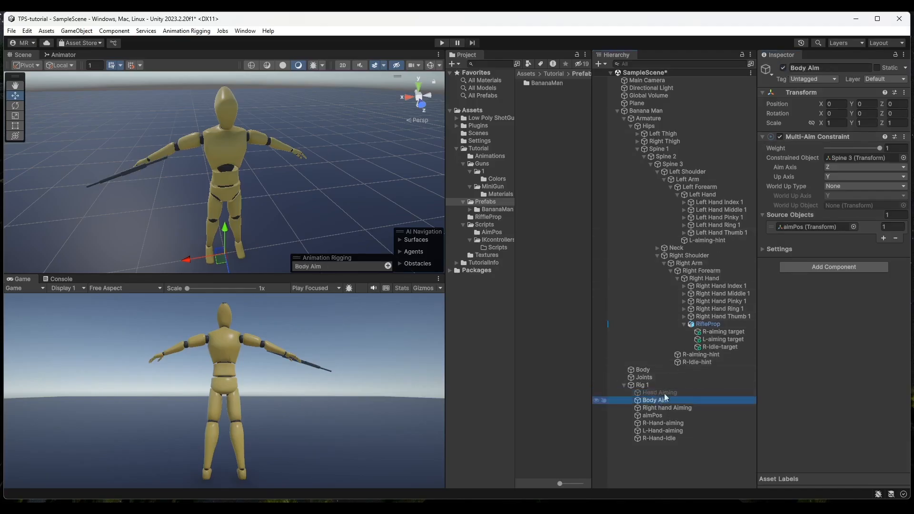
left_click(783, 68)
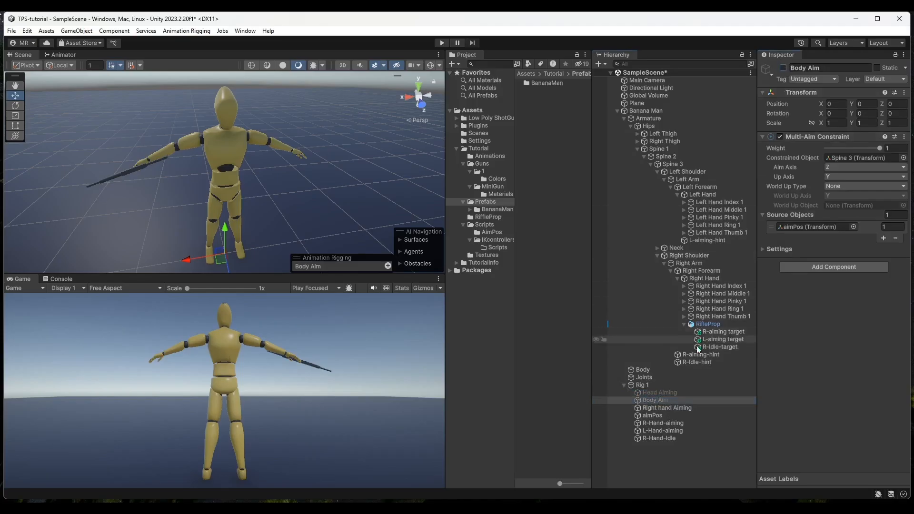
left_click(680, 408)
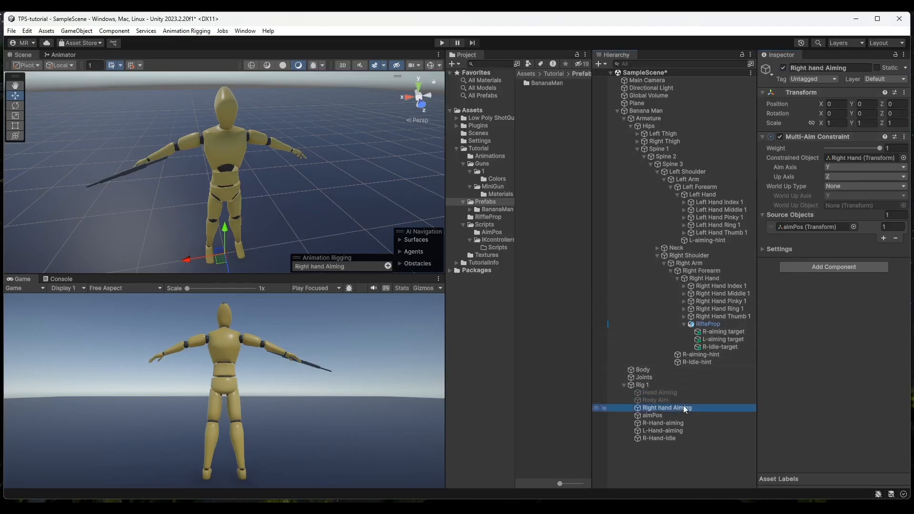
left_click(783, 68)
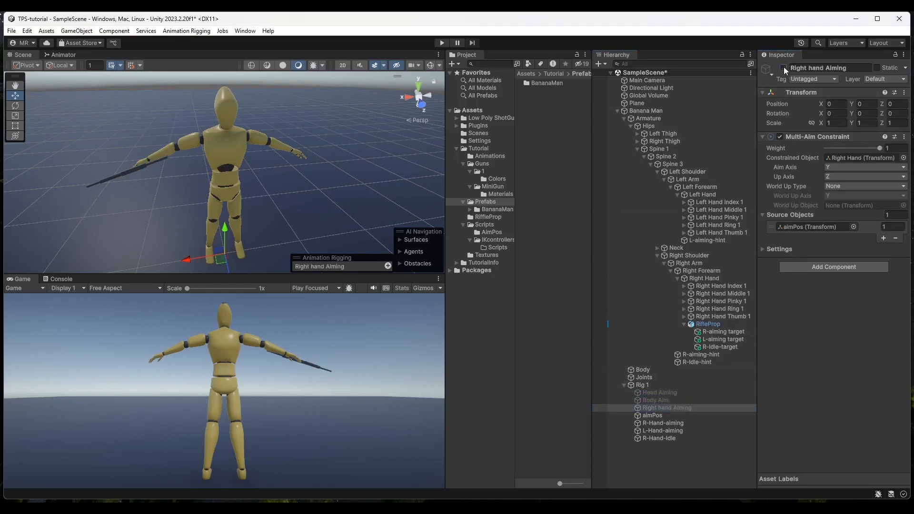
left_click(657, 423)
left_click(782, 67)
left_click(663, 431)
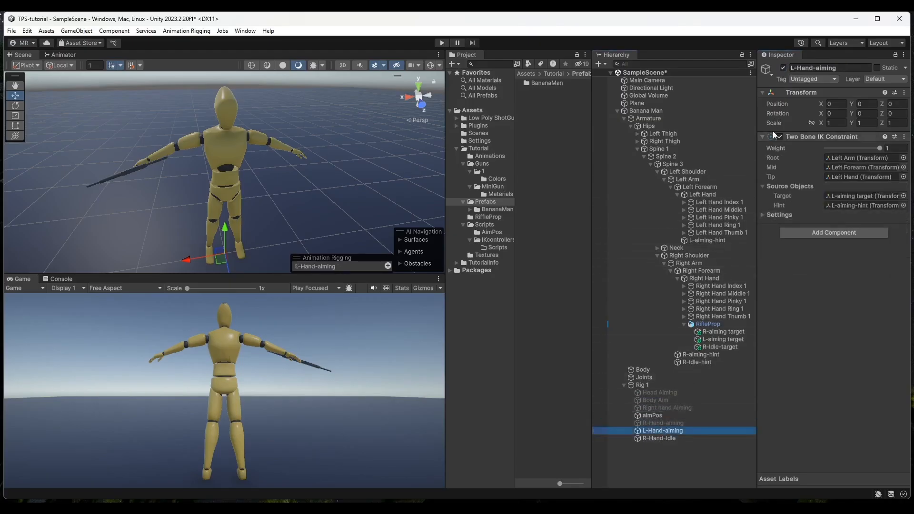
left_click(783, 67)
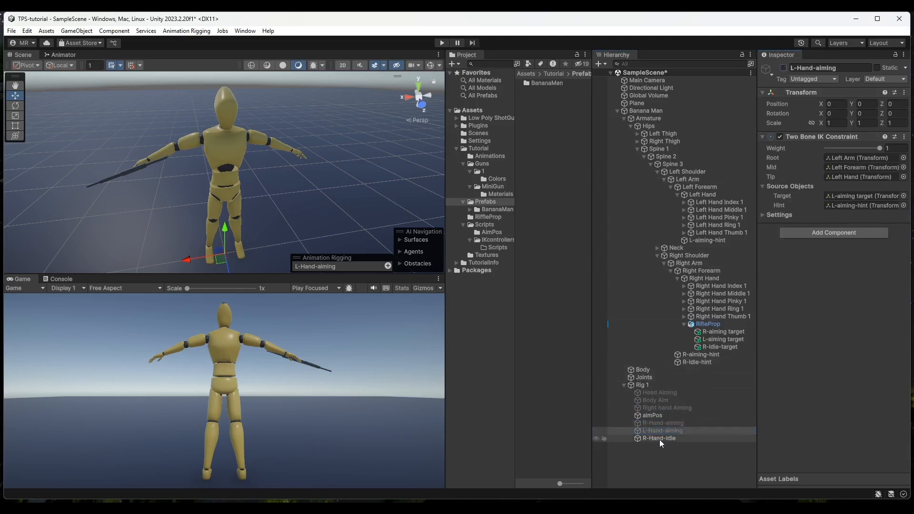
- Save the scene and enter play mode with R-Hand-Idle selected to inspect how the character holds the rifle
left_click(671, 439)
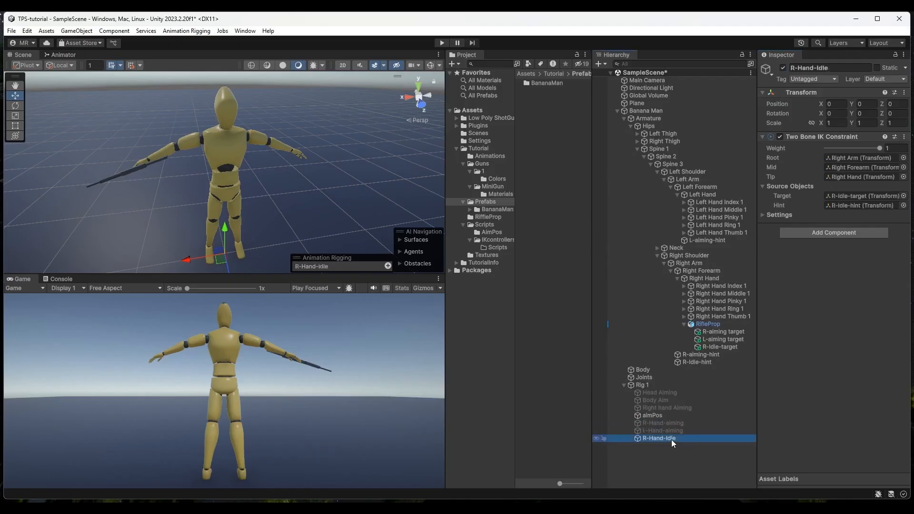
key("ctrl+s")
left_click(442, 43)
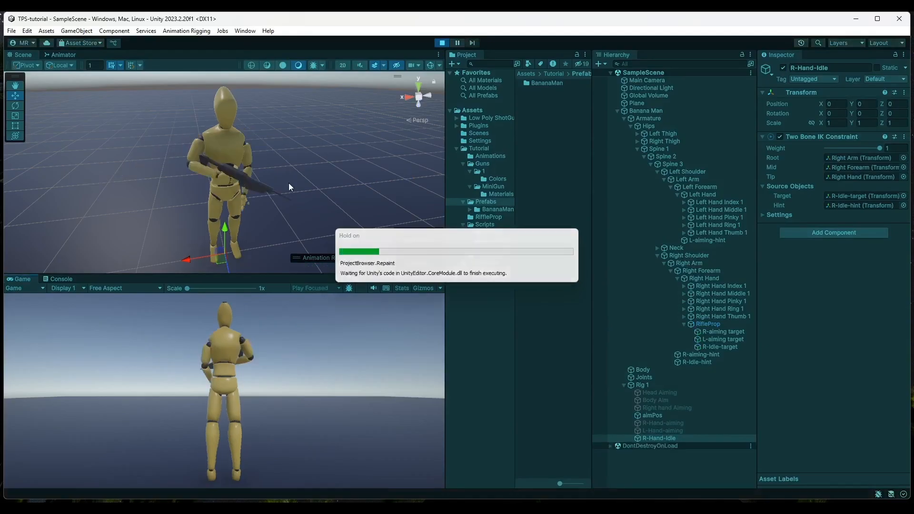
right_click_drag(340, 191, 226, 167)
key("w")
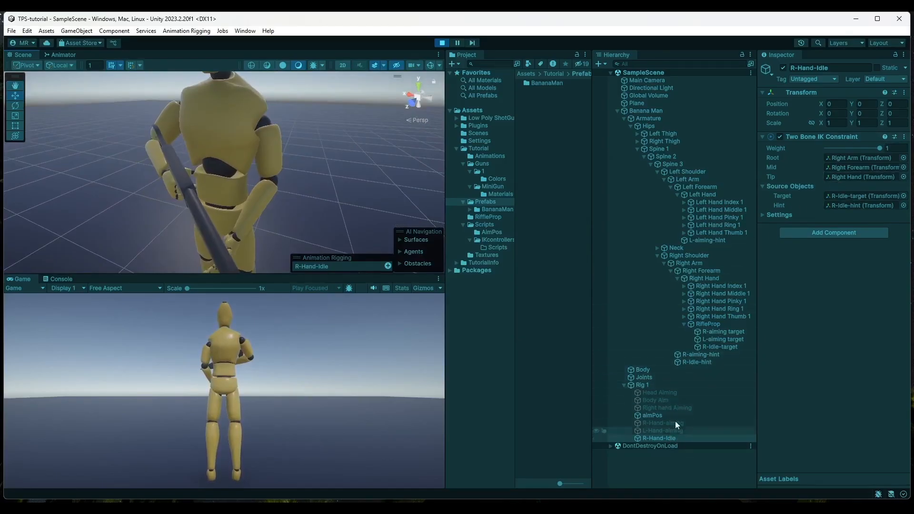
right_click_drag(287, 231, 365, 220)
left_click_drag(338, 223, 310, 246, "alt")
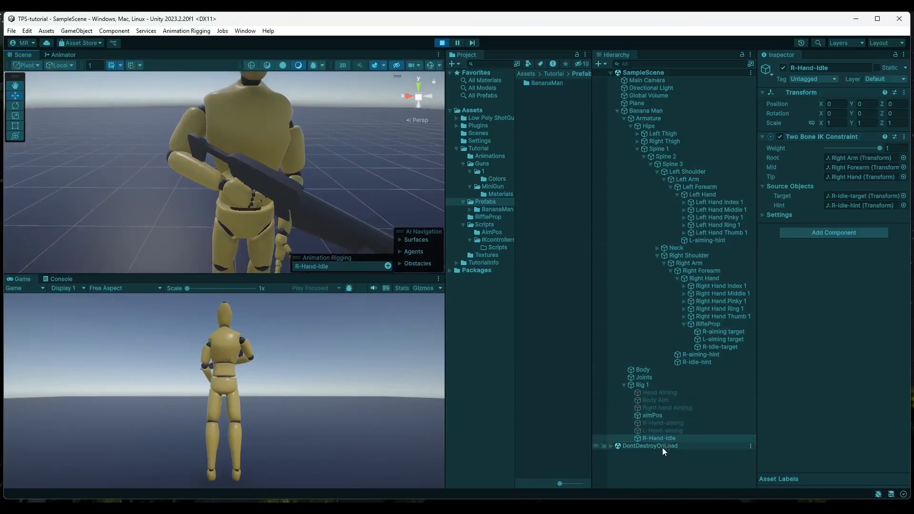
- Locate R-Hand-Idle's target and lower R-Idle-target to about X -0.058, Y -0.433, Z -0.176
left_click(840, 195)
left_click(716, 347)
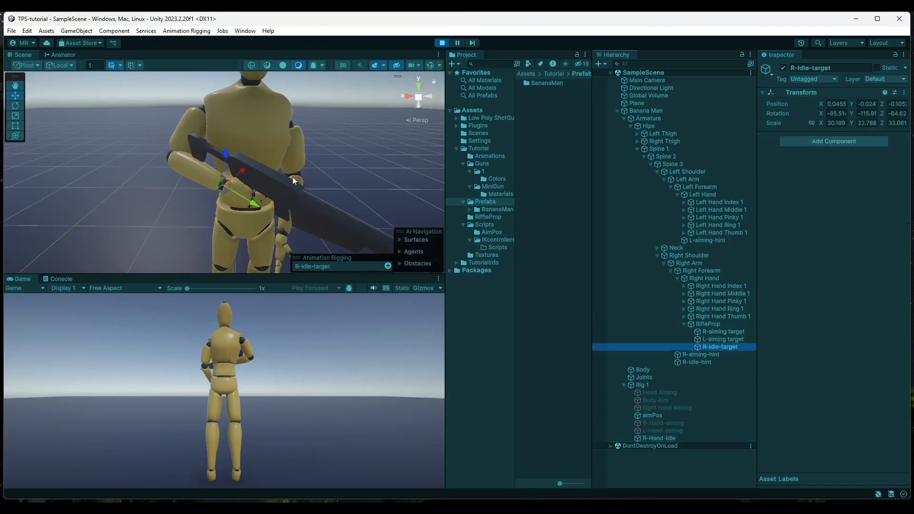
mouse_move(260, 205)
left_mouse_down()
mouse_move(268, 212)
mouse_move(219, 170)
mouse_move(258, 156)
mouse_move(210, 171)
mouse_move(247, 151)
mouse_move(229, 161)
mouse_move(310, 190)
mouse_move(255, 175)
mouse_move(270, 184)
mouse_move(255, 190)
left_mouse_up()
left_click_drag(225, 122, 224, 222)
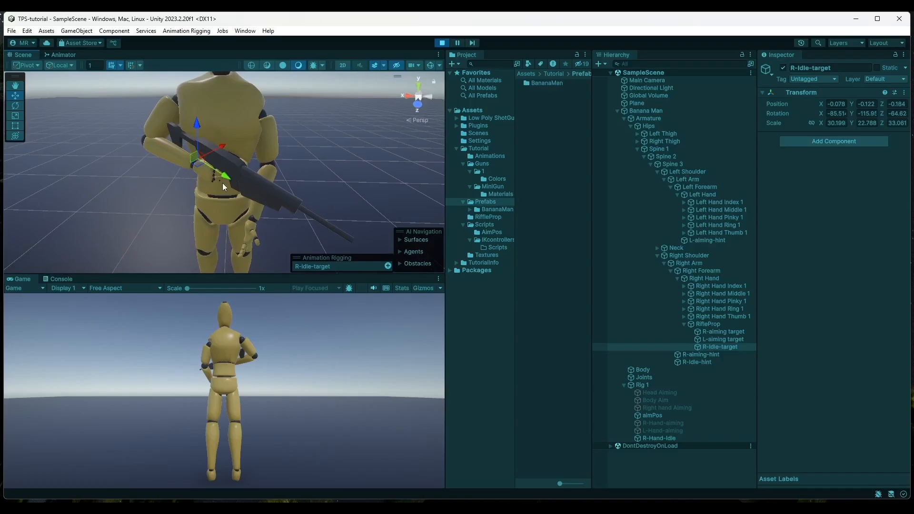
left_click_drag(198, 127, 311, 159)
scroll(311, 162, "down", 4)
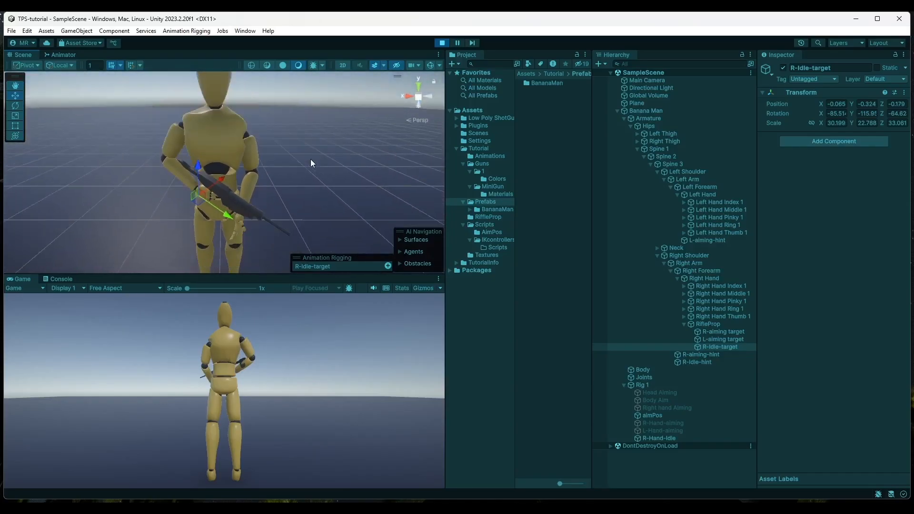
right_click_drag(309, 162, 280, 166)
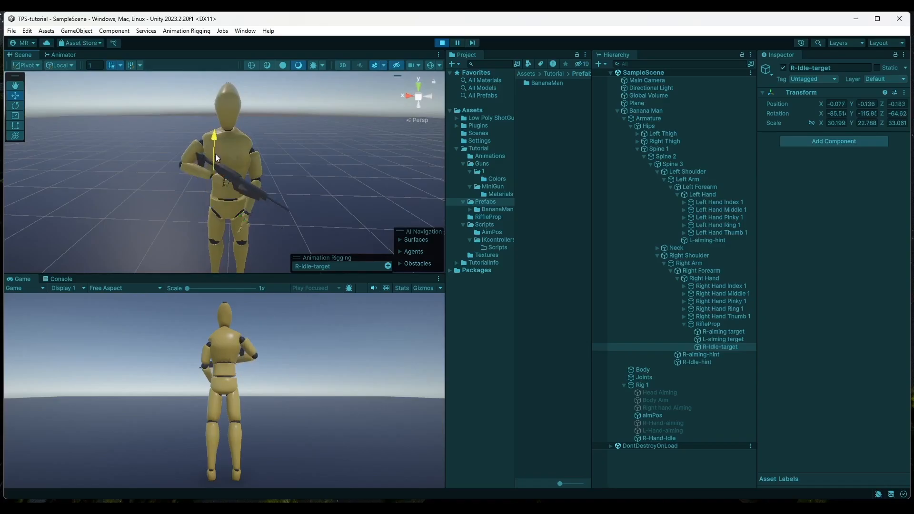
left_click_drag(215, 153, 207, 177)
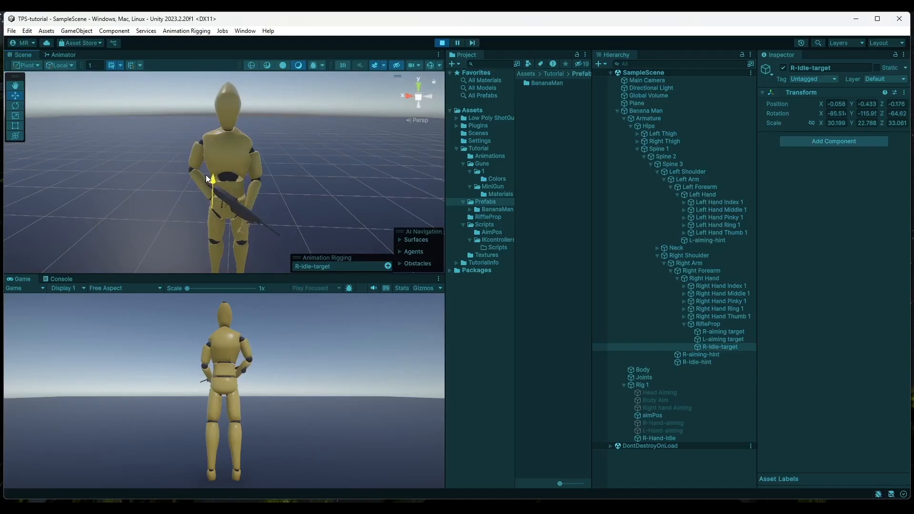
- Reposition R-Idle-target at about X -0.075, Y -0.288, Z -0.179, checking the rifle hold from several angles
right_click_drag(313, 209, 338, 150)
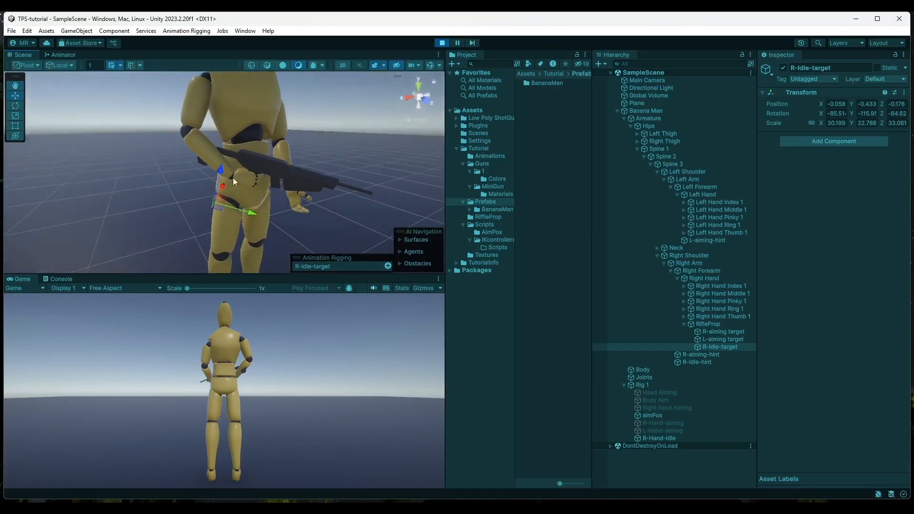
left_click_drag(221, 173, 221, 148)
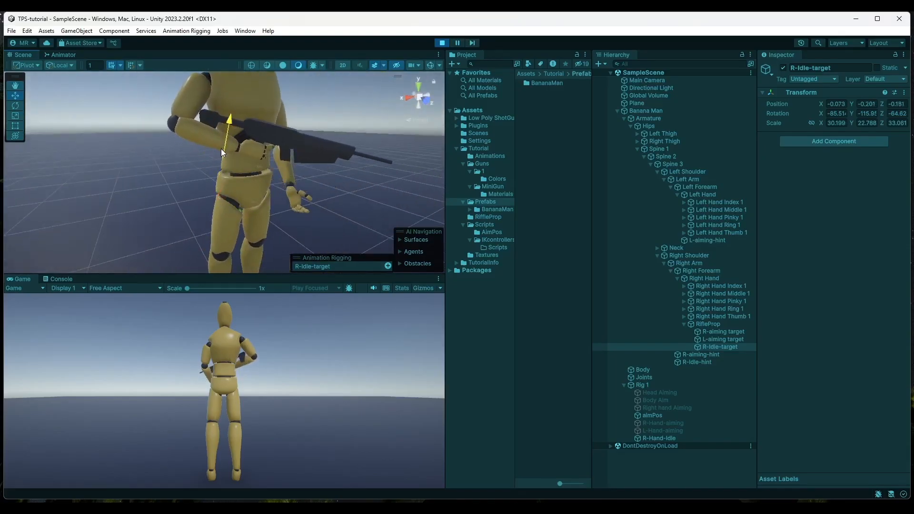
right_click_drag(338, 170, 239, 212)
mouse_move(284, 186)
left_mouse_down()
mouse_move(230, 199)
mouse_move(280, 175)
left_mouse_up()
right_click_drag(181, 182, 177, 200)
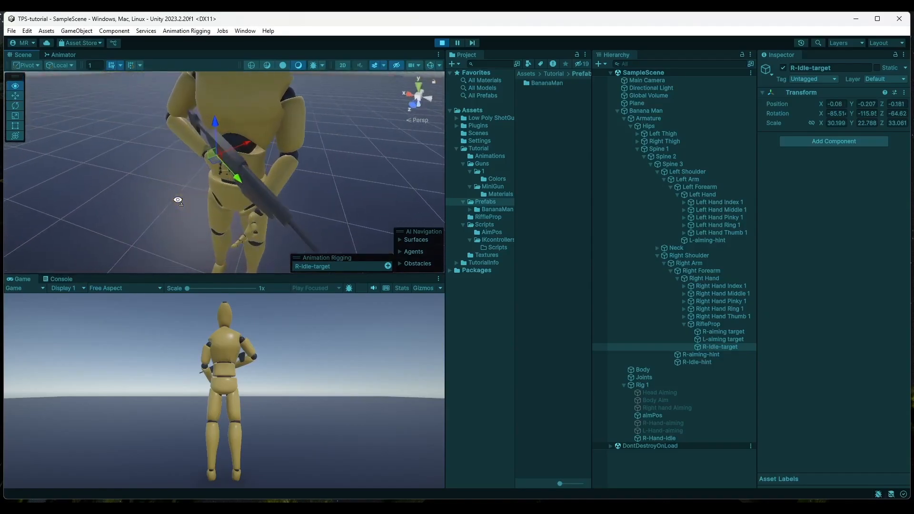
scroll(178, 204, "up", 2)
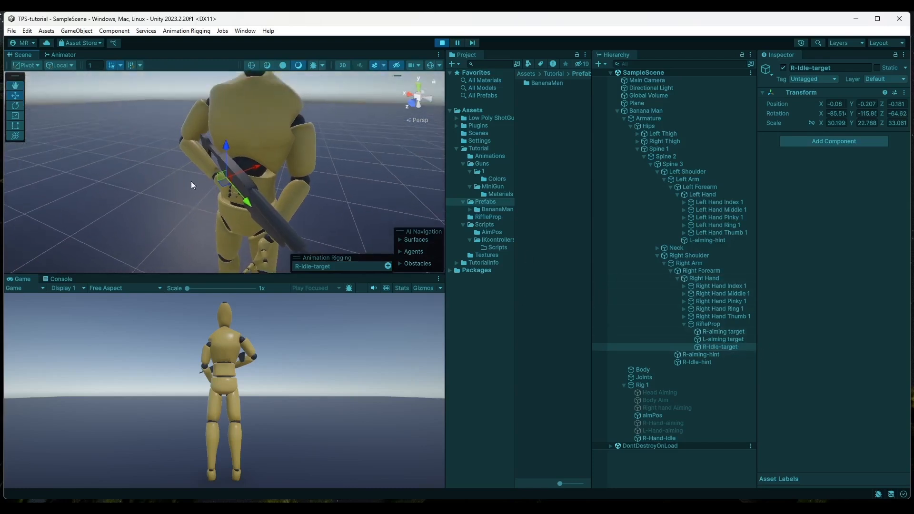
right_click_drag(176, 178, 367, 162)
left_click_drag(272, 158, 273, 165)
mouse_move(273, 165)
right_mouse_down()
mouse_move(167, 180)
mouse_move(183, 150)
mouse_move(271, 157)
right_mouse_up()
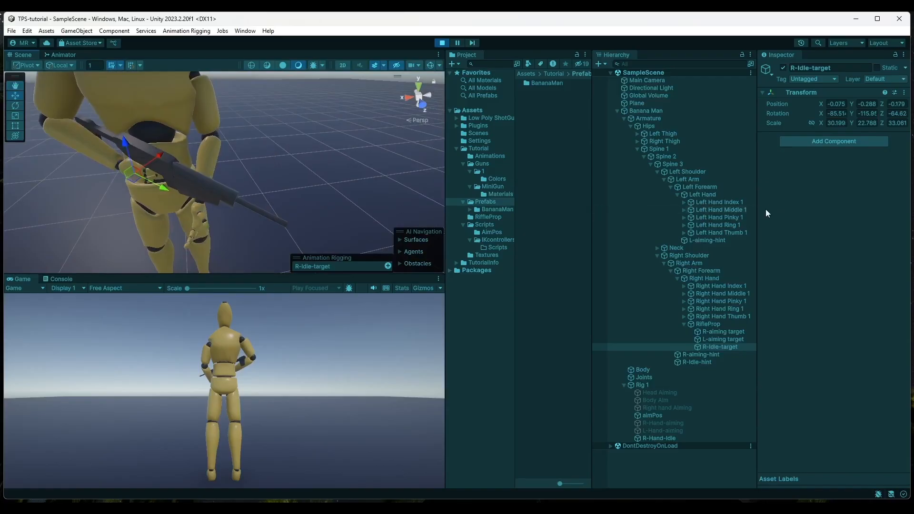
- Copy R-Idle-target's Transform component, exit play mode, and paste the component values onto the same object
left_click(904, 93)
mouse_move(846, 168)
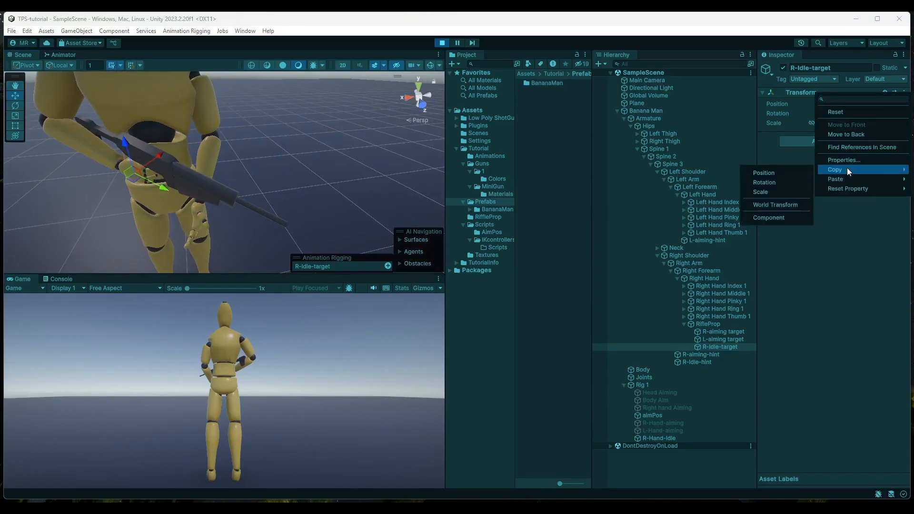
left_click(776, 217)
left_click(445, 46)
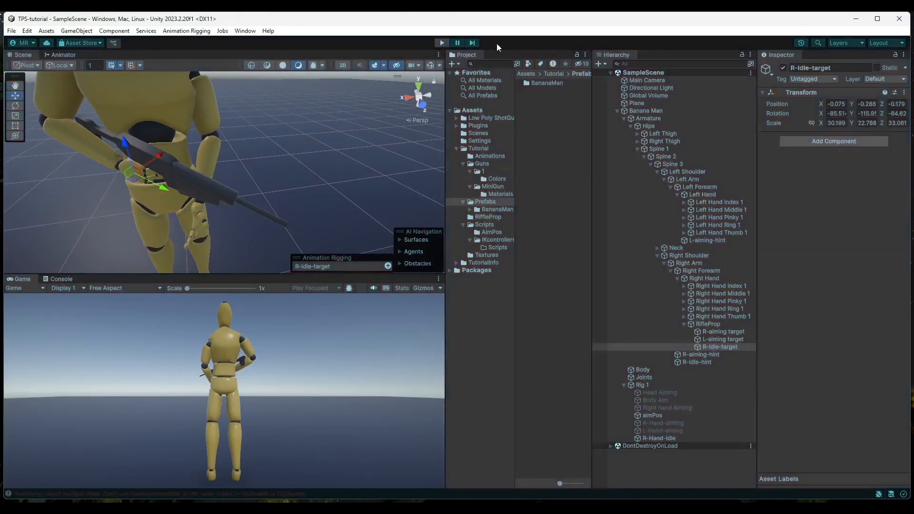
left_click(904, 93)
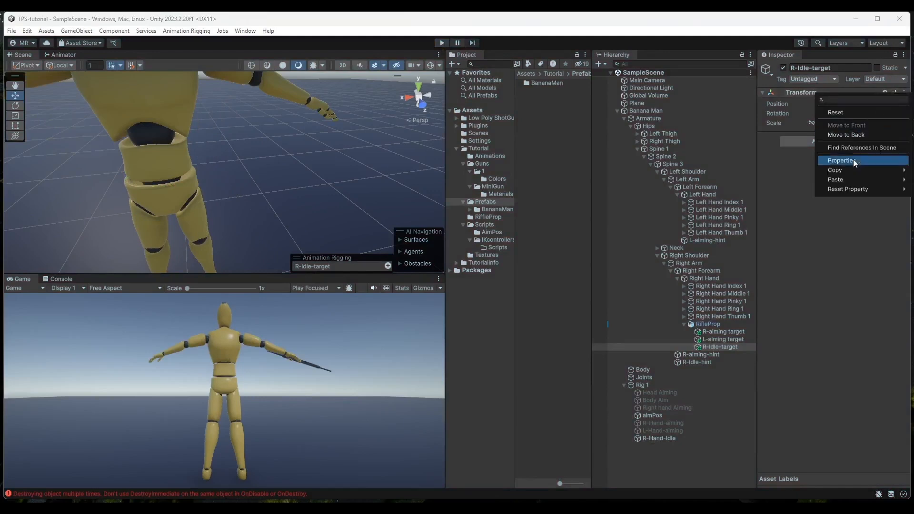
mouse_move(850, 177)
left_click(773, 236)
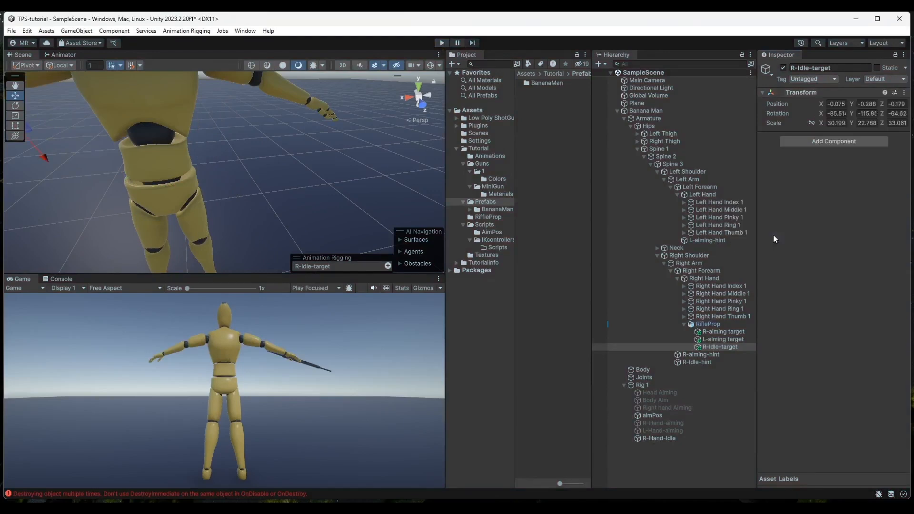
- Save the scene with the repositioned R-Idle-target and enter play mode
left_click_drag(230, 170, 204, 141, "alt")
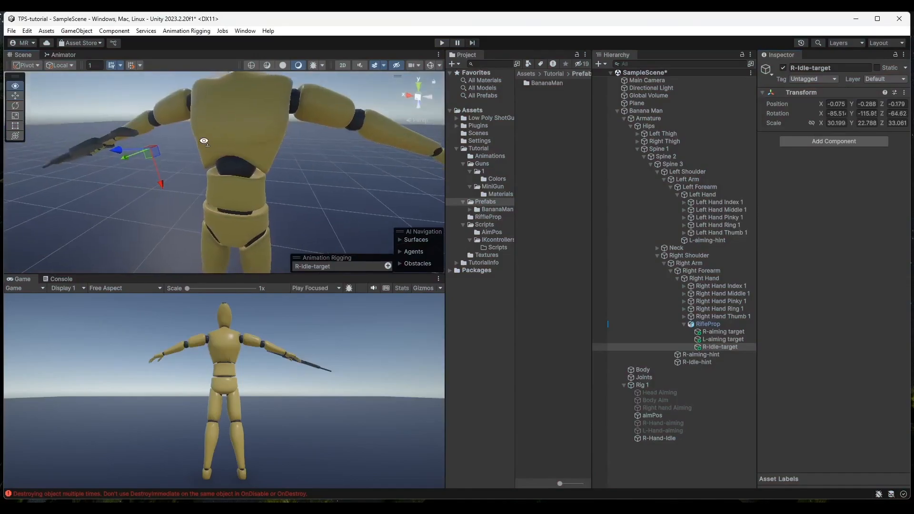
key("ctrl+s")
left_click(441, 43)
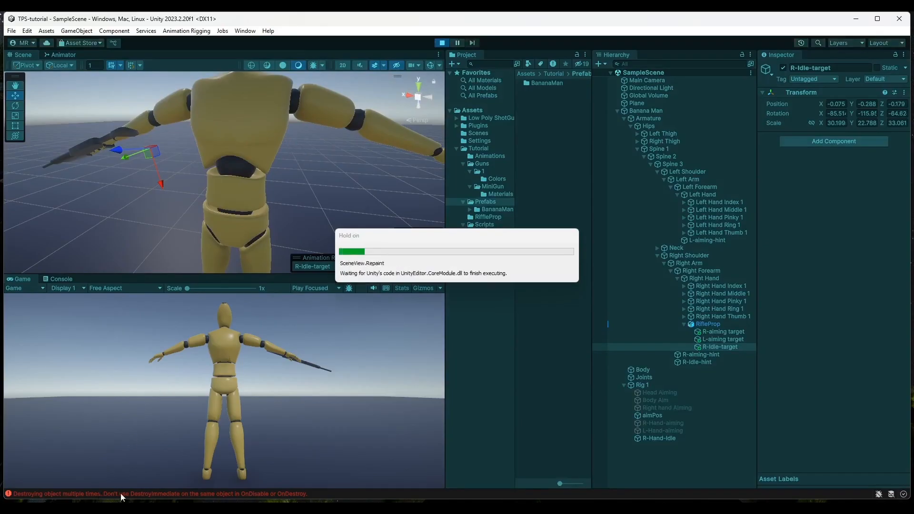
- Rotate R-Idle-target to about X -83.25, Y -108.1, Z -67.24 and inspect the resulting right-hand pose
right_click_drag(321, 207, 17, 225)
key("w")
right_click_drag(278, 195, 176, 148)
right_click_drag(278, 182, 136, 188)
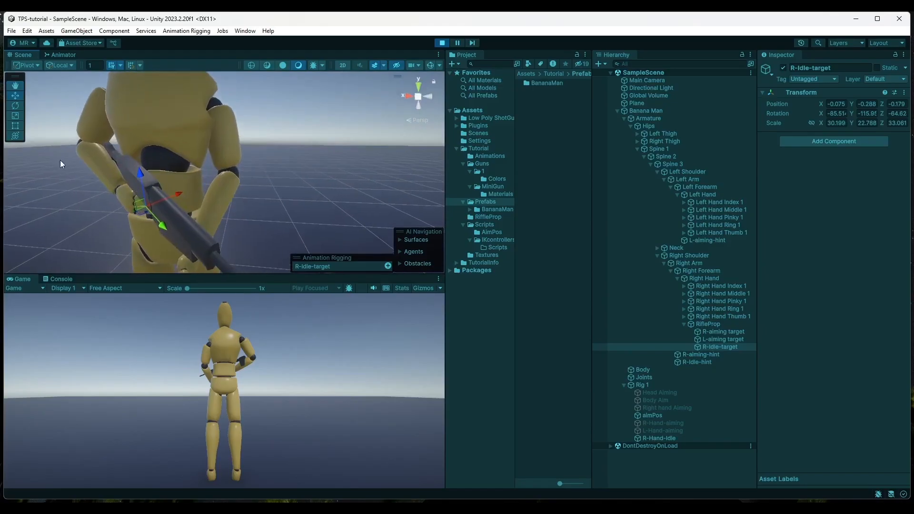
left_click(16, 136)
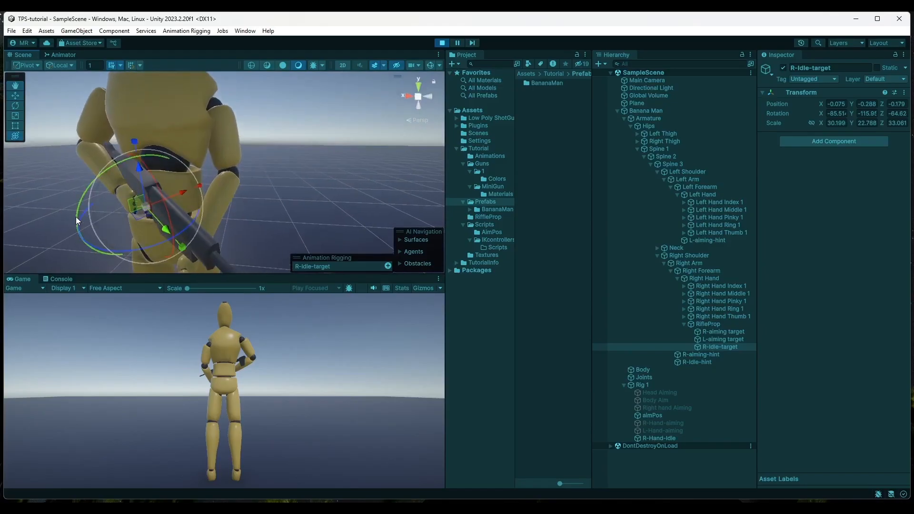
left_click_drag(76, 216, 79, 215)
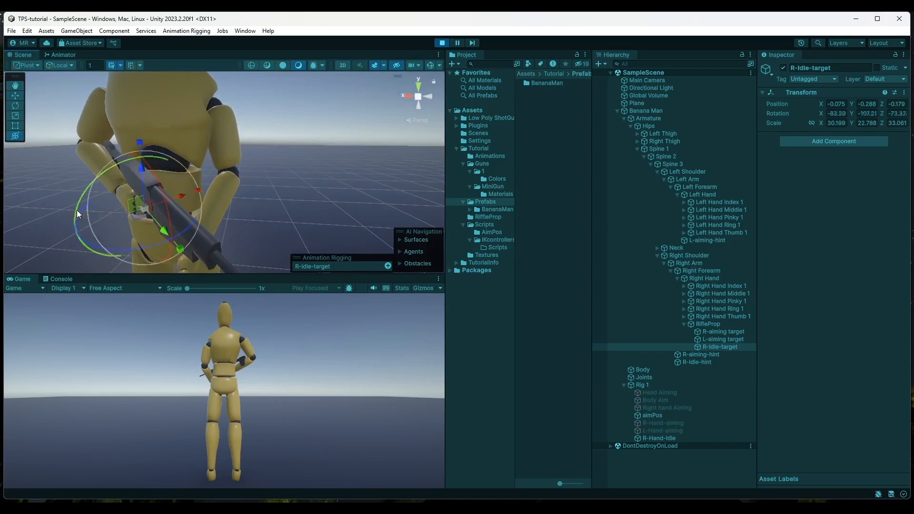
left_click_drag(133, 253, 118, 252)
left_click(16, 86)
right_click_drag(231, 147, 230, 169)
key("w")
key("s")
key("w")
key("s")
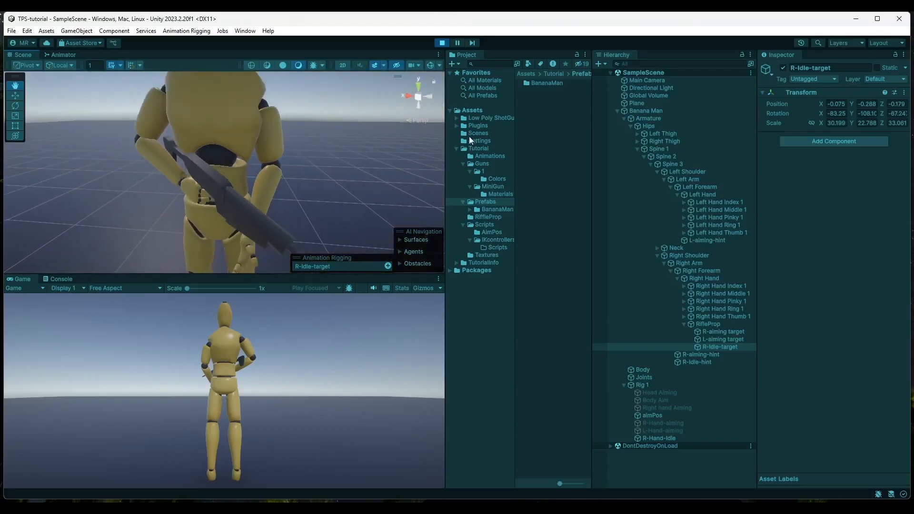
- Carry R-Idle-target's new rotation out of play mode by copying its Transform component and pasting the values in edit mode
left_click(904, 92)
mouse_move(846, 172)
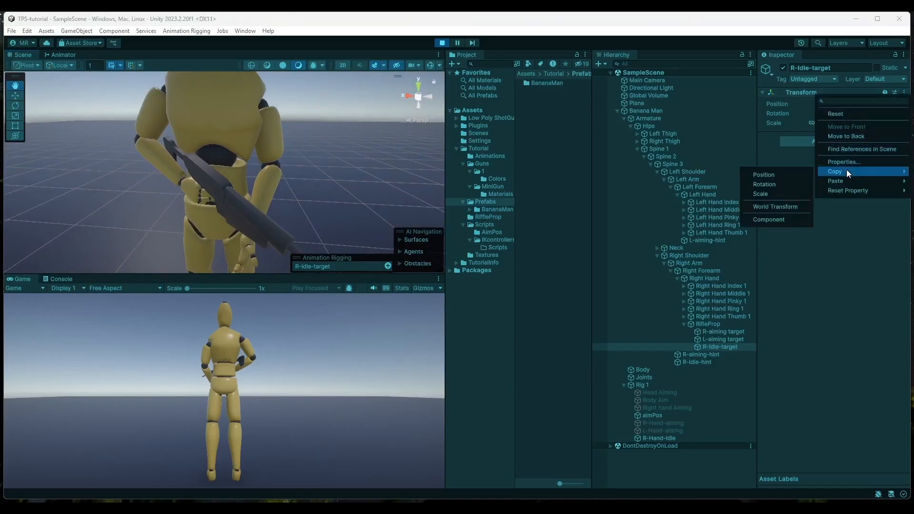
left_click(770, 222)
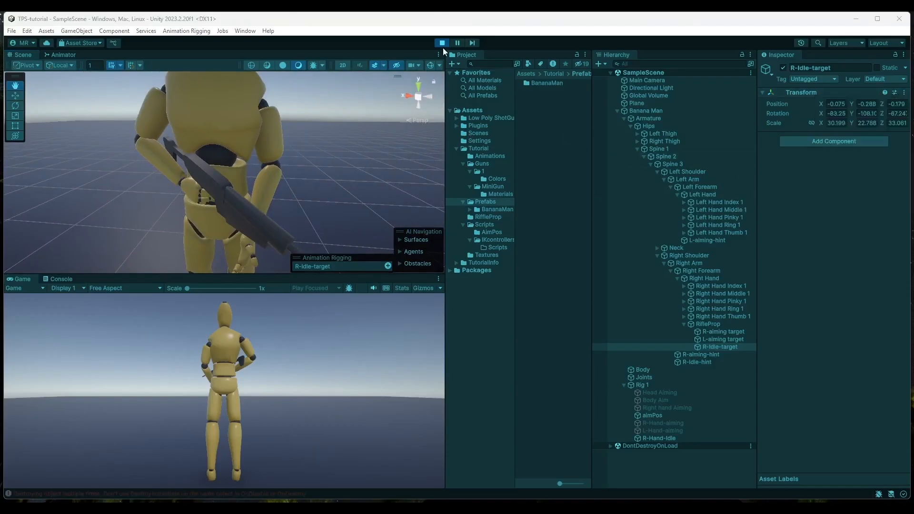
left_click(442, 43)
left_click(904, 93)
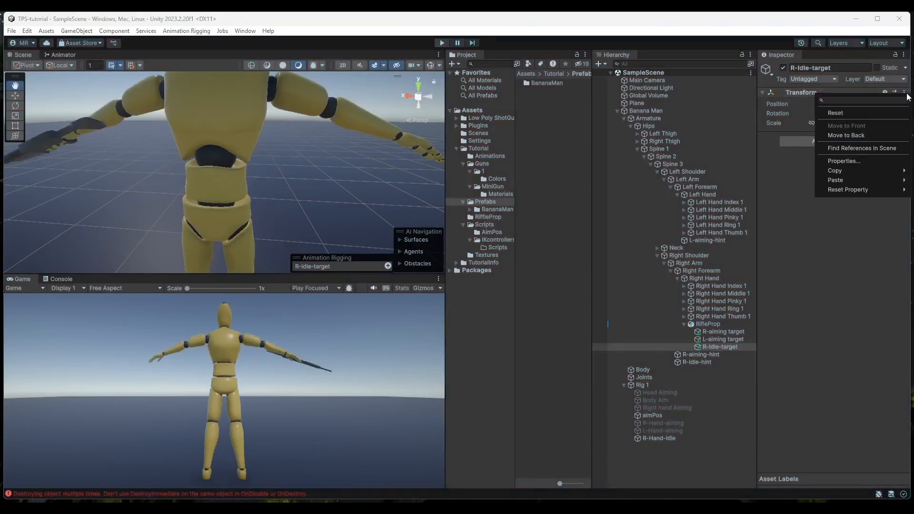
mouse_move(844, 178)
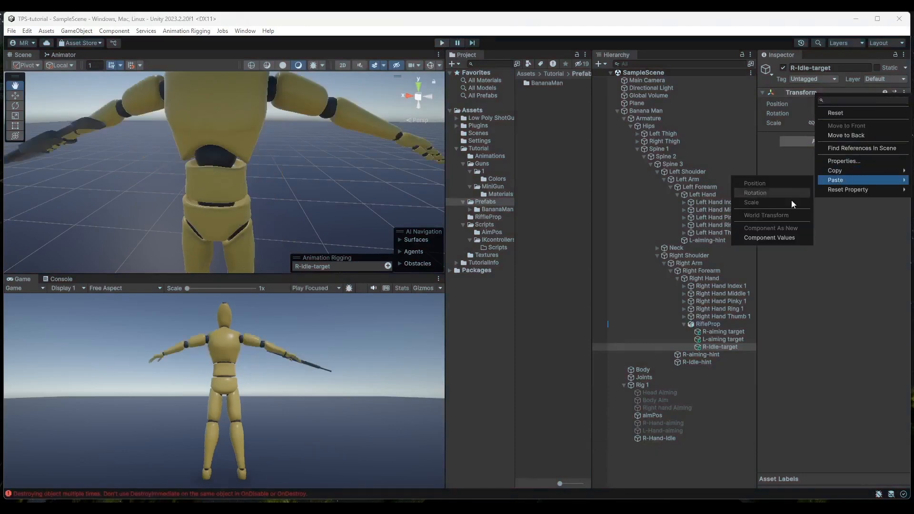
left_click(776, 236)
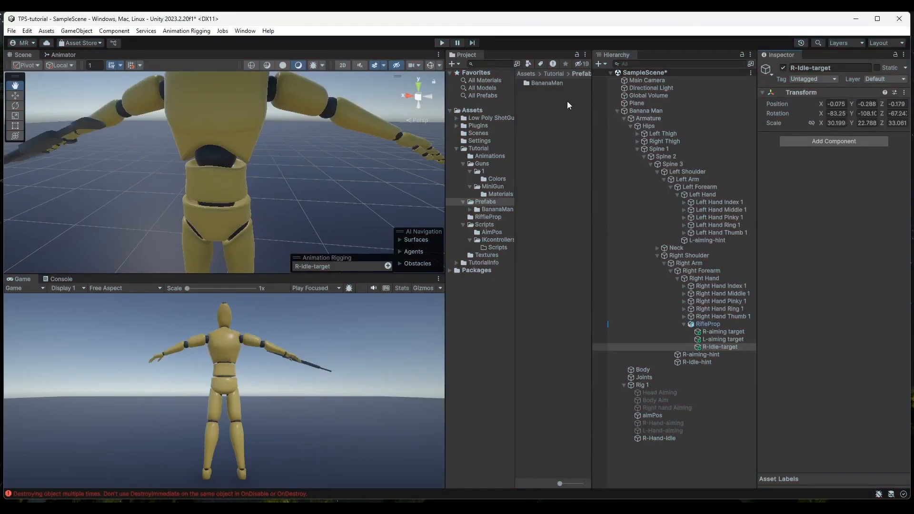
- Save the scene, enter play mode, and select R-Idle-hint, the hint object of R-Hand-Idle's Two Bone IK constraint
key("ctrl+s")
left_click(441, 43)
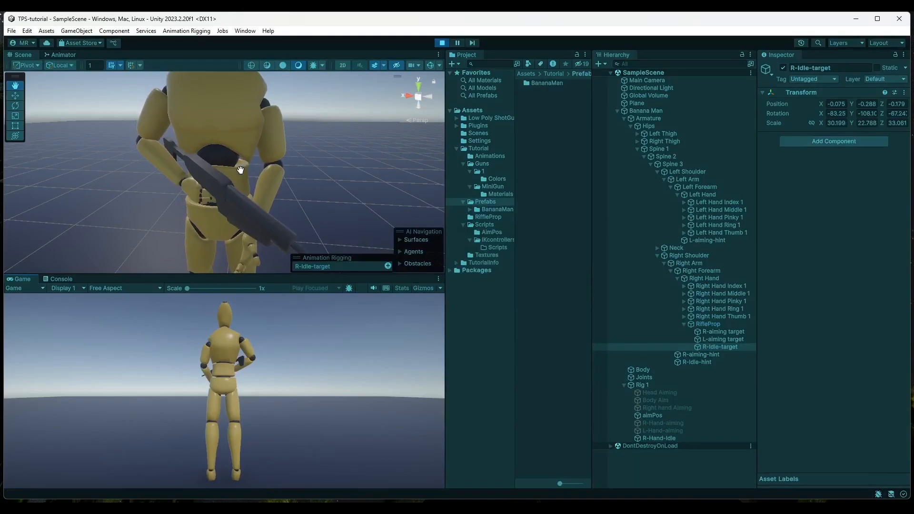
left_click(668, 438)
left_click(850, 208)
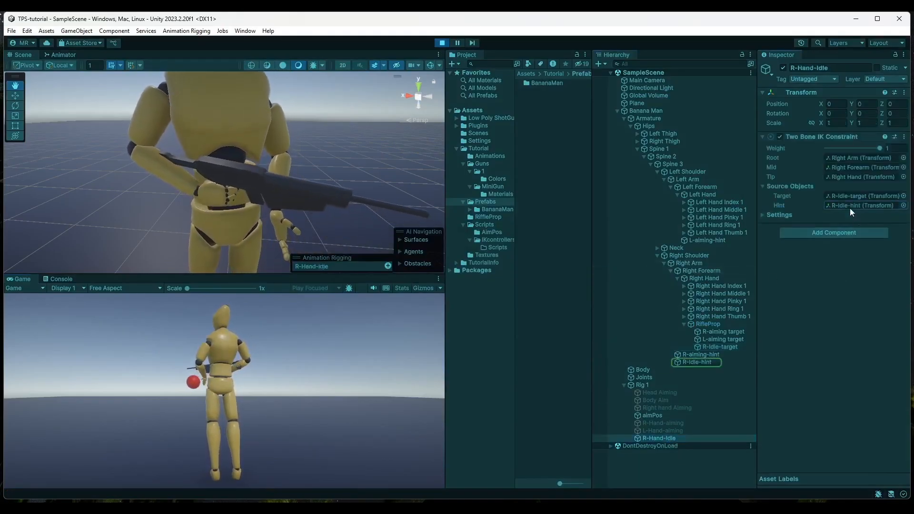
left_click(696, 362)
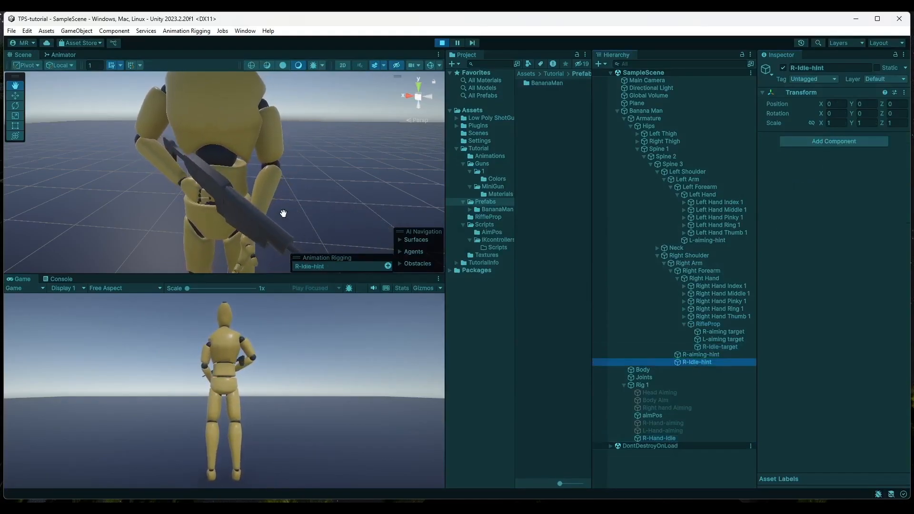
- Move R-Idle-hint to about Y 0.0028 to adjust the right elbow, and inspect the arm pose
left_click(15, 95)
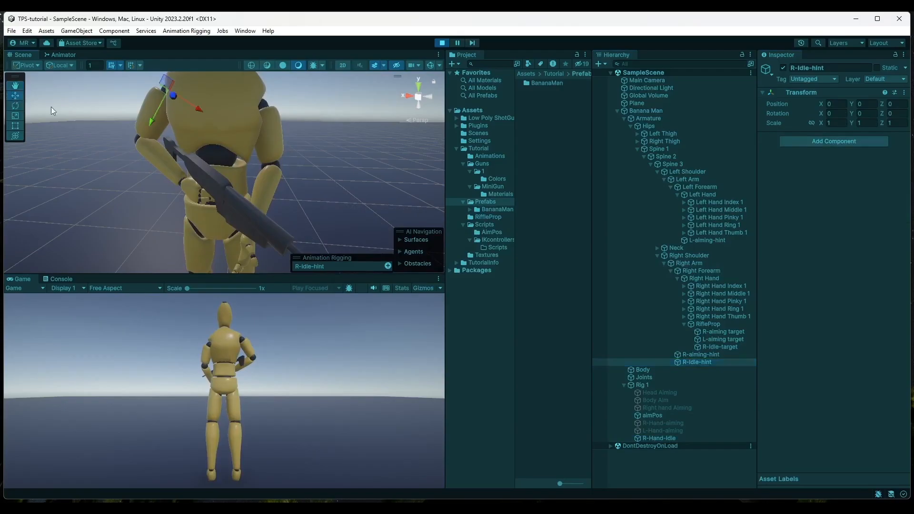
left_click_drag(192, 106, 192, 113)
right_click_drag(312, 148, 222, 185)
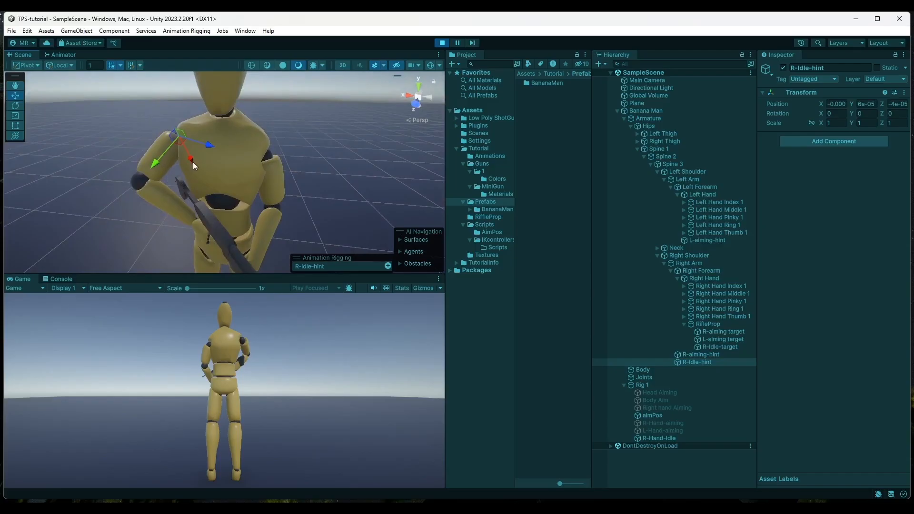
left_click_drag(157, 164, 320, 202)
right_click_drag(321, 201, 256, 207)
key("w")
key("q")
key("s")
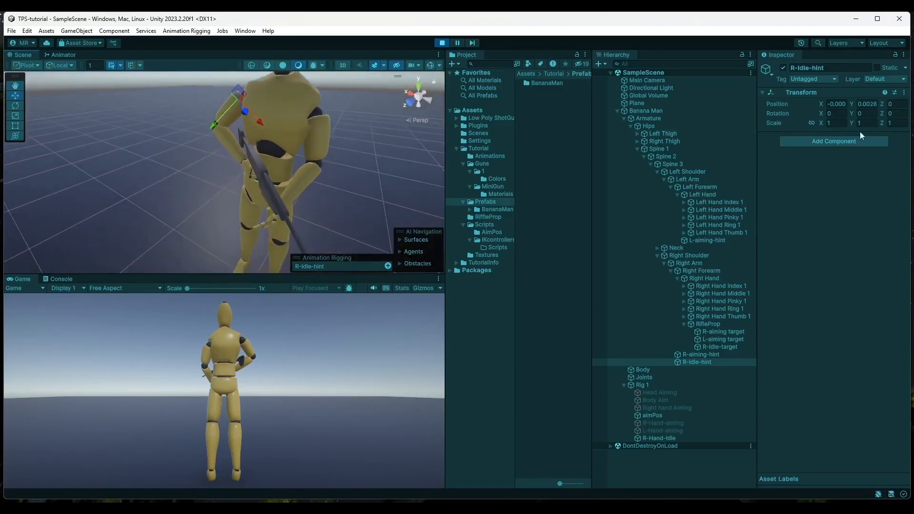
- Copy R-Idle-hint's Transform component in play mode, paste its values in edit mode, and save the scene
left_click(903, 92)
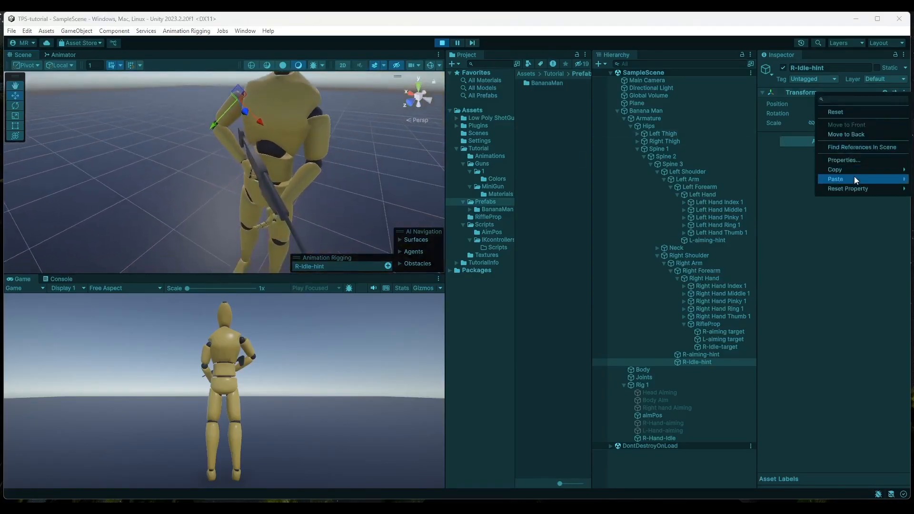
mouse_move(854, 169)
left_click(778, 216)
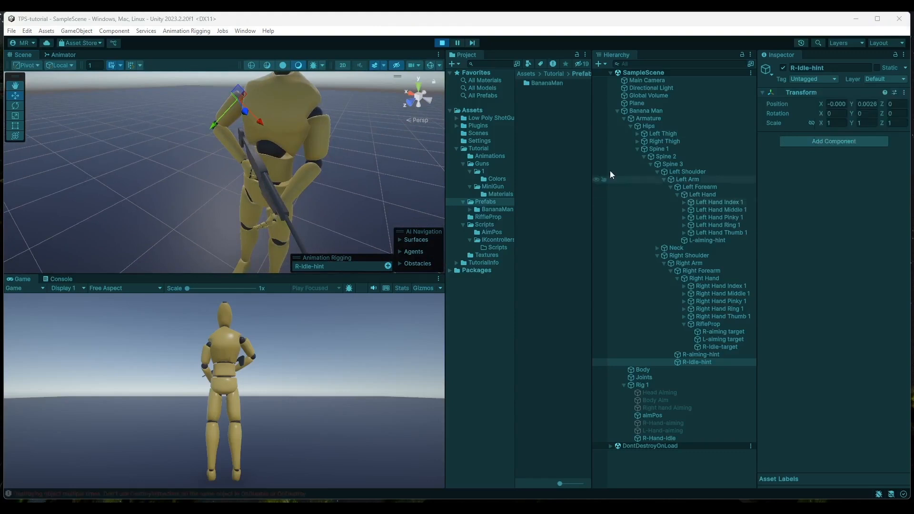
left_click(443, 44)
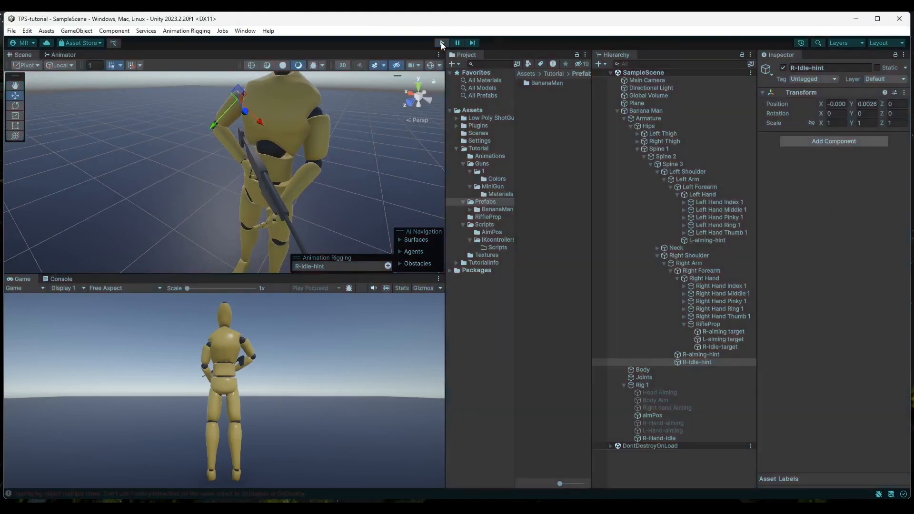
left_click(903, 92)
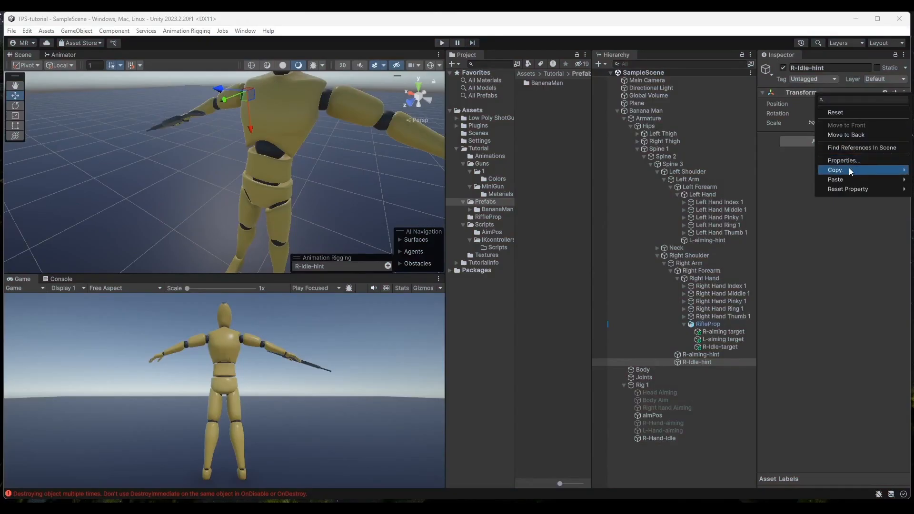
mouse_move(849, 170)
left_click(773, 235)
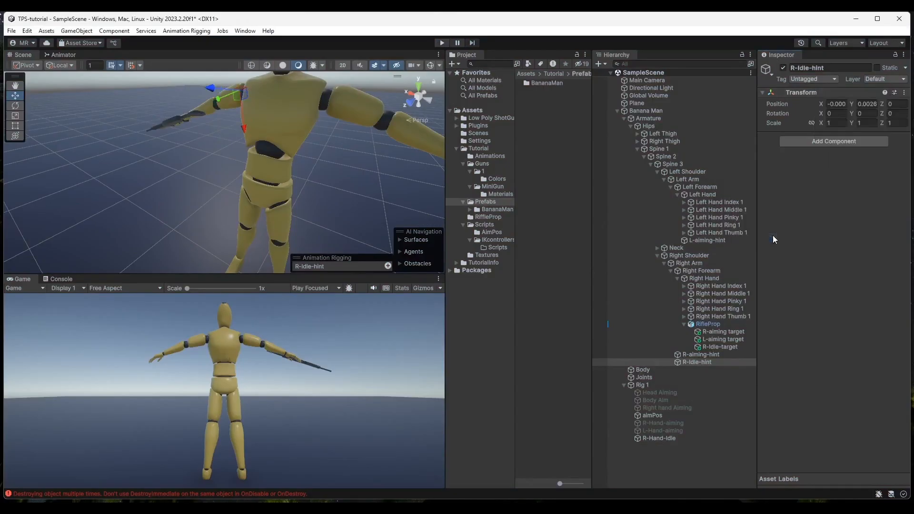
key("ctrl+s")
- Run the scene to check the right arm's idle pose and R-Hand-Idle's Two Bone IK Constraint, and exit play mode
left_click(441, 42)
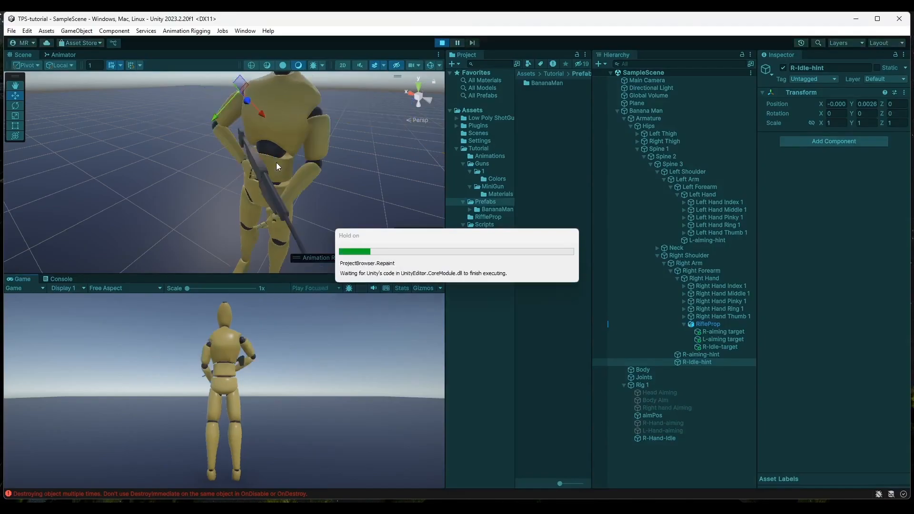
right_click_drag(276, 161, 322, 156)
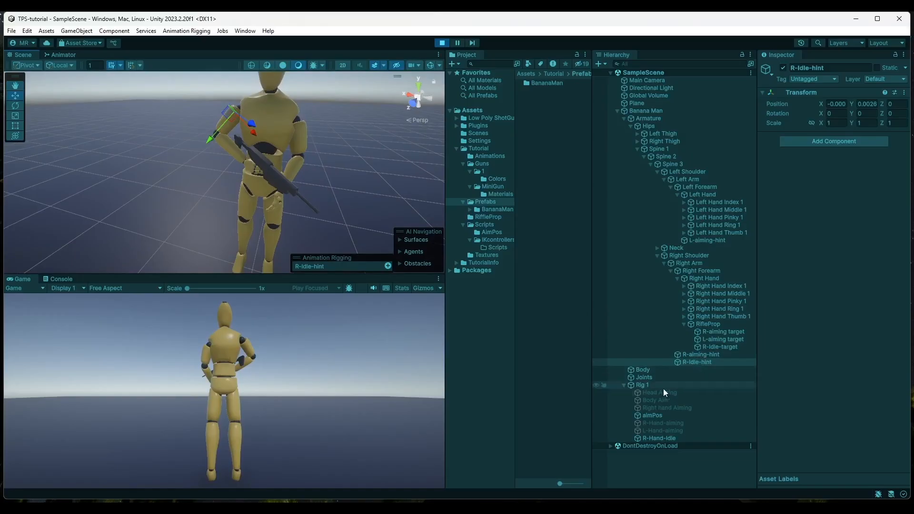
left_click(661, 438)
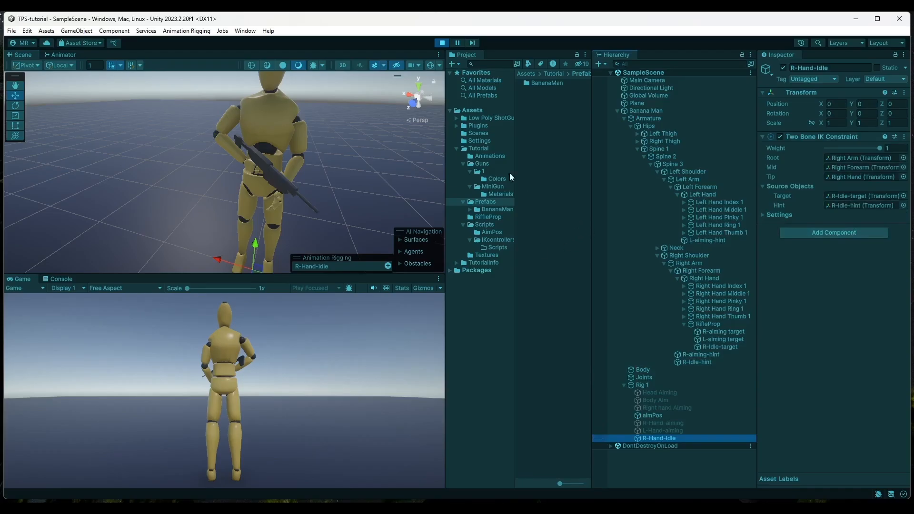
left_click(442, 45)
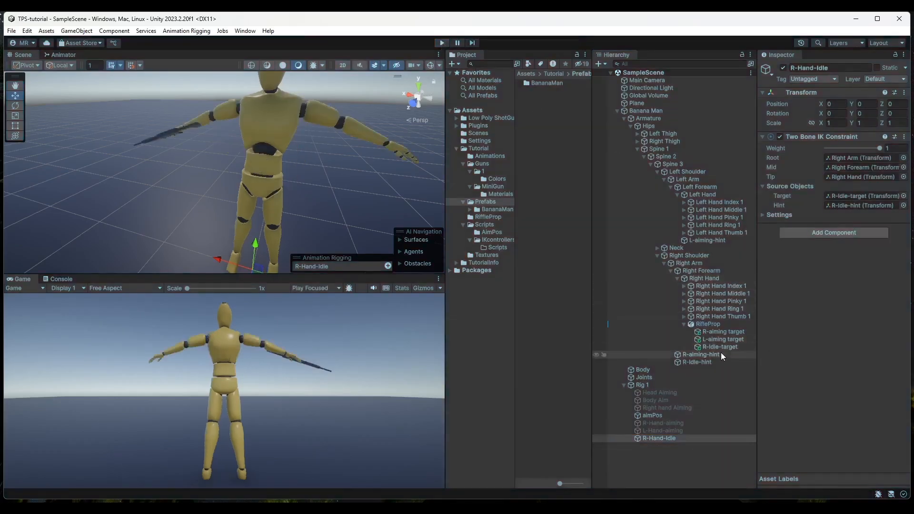
- Create an empty parent object above Rig 1 and name it L-Hand-Idle
left_click(647, 386)
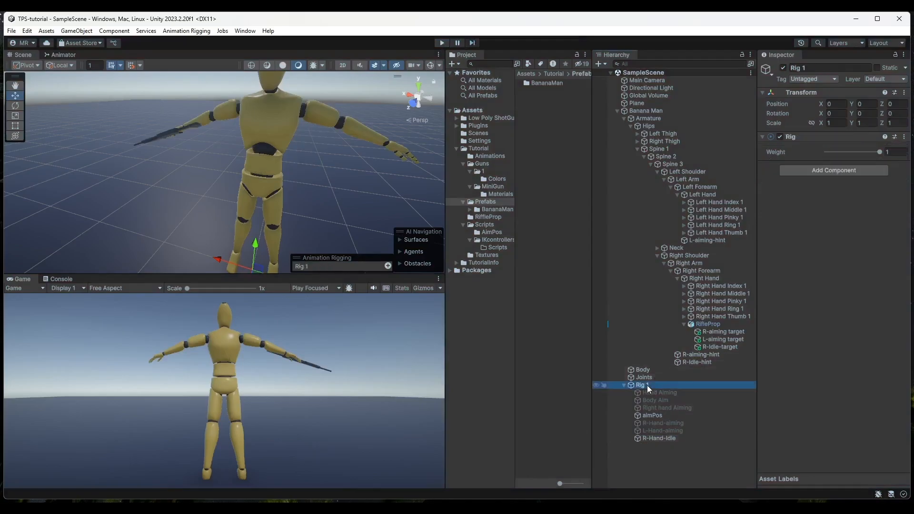
right_click(647, 384)
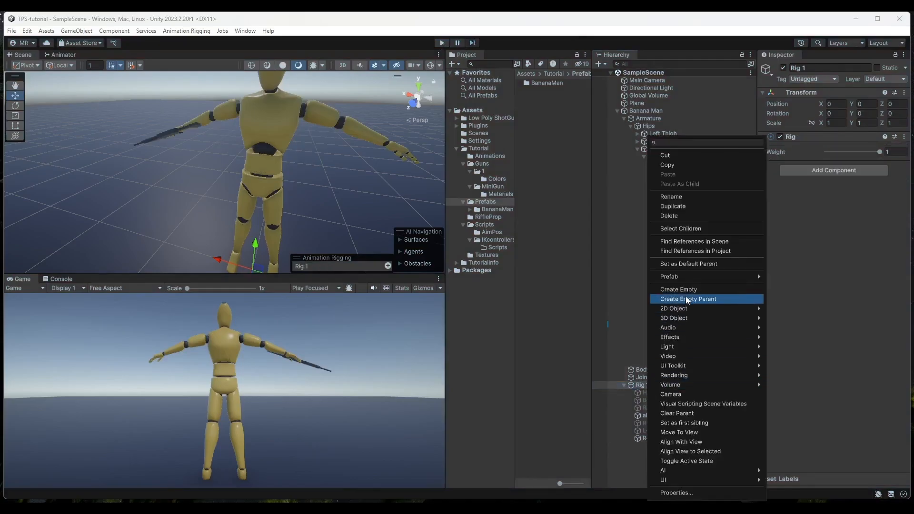
left_click(698, 299)
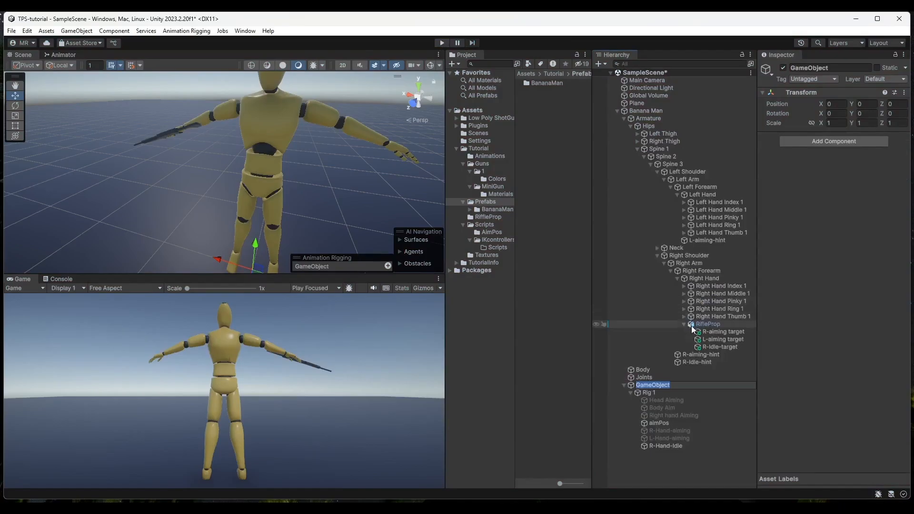
type("L-Hand-Idle")
key("Return")
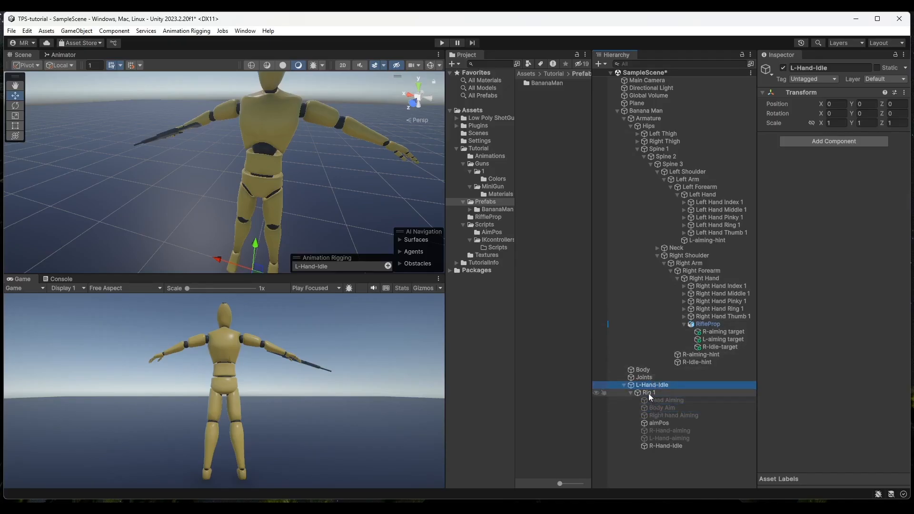
- Move Rig 1 out of L-Hand-Idle to the scene root and nest L-Hand-Idle under Rig 1, after R-Hand-Idle
left_click(630, 393)
left_click(630, 393)
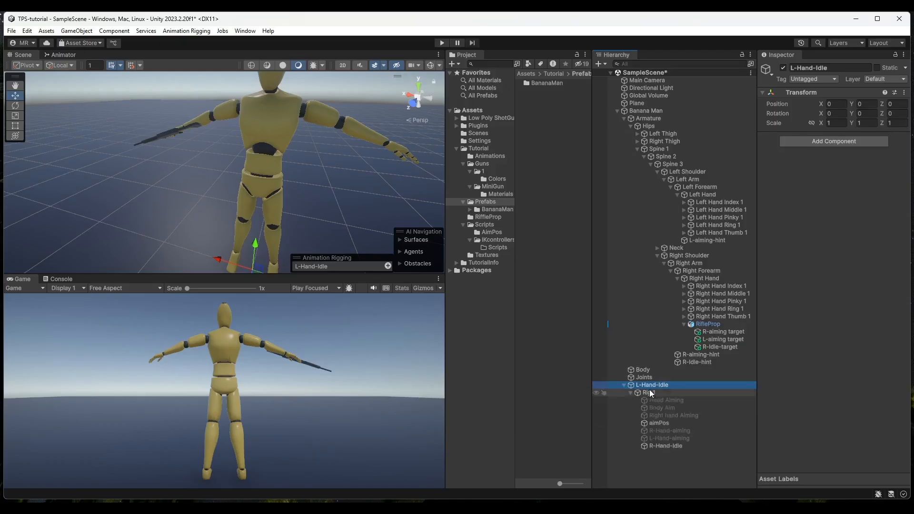
left_click(623, 385)
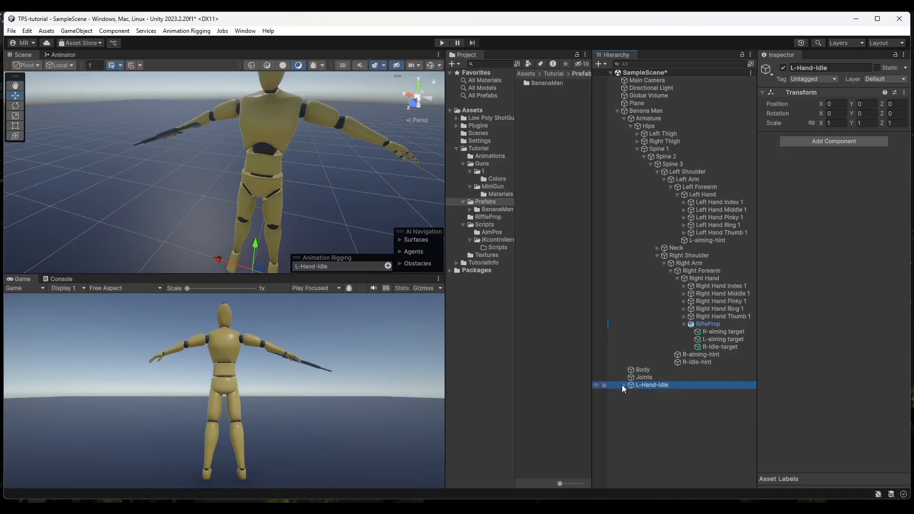
left_click(623, 385)
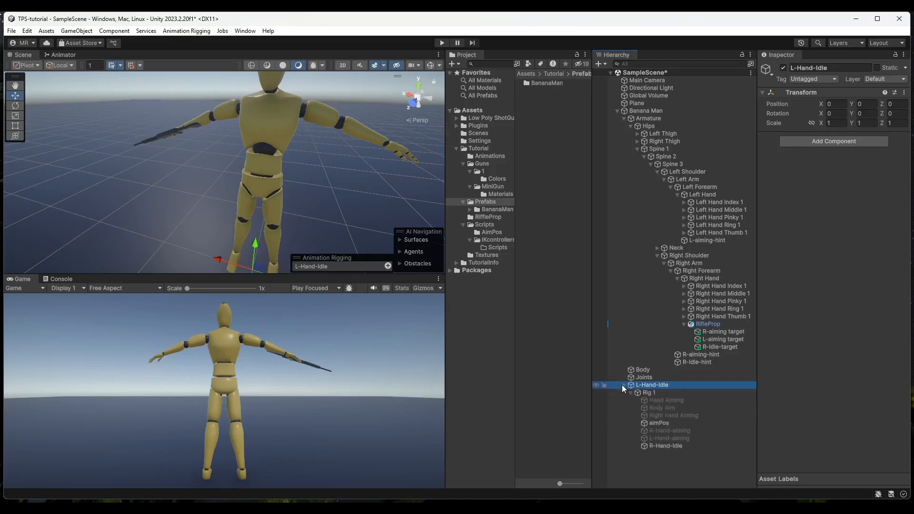
left_click(623, 386)
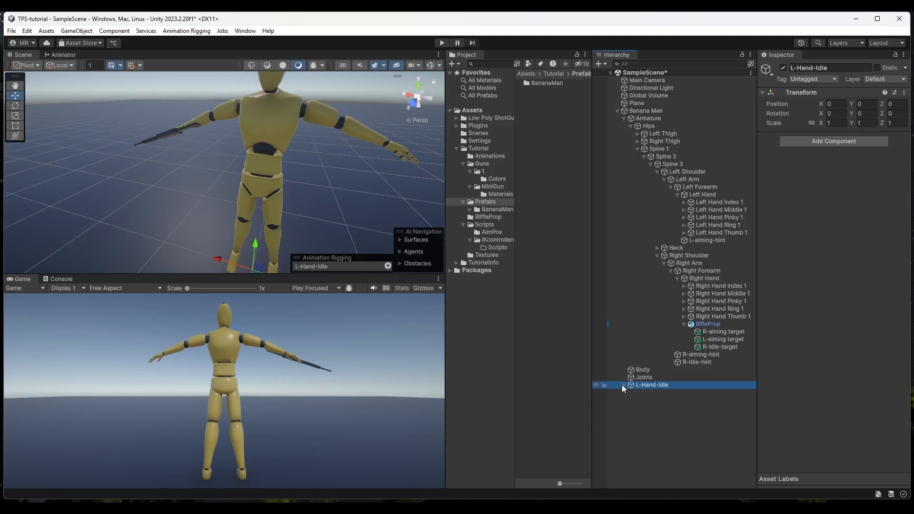
left_click(623, 385)
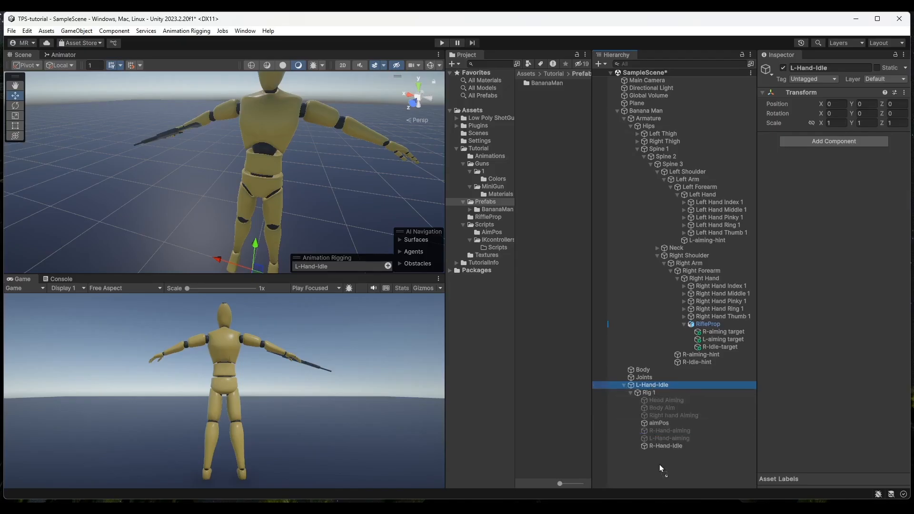
left_click_drag(660, 470, 661, 470)
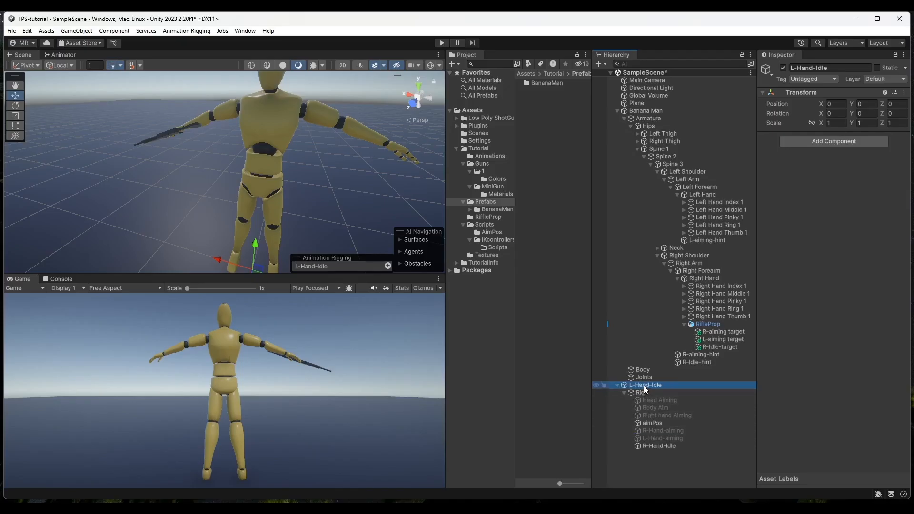
left_click_drag(641, 393, 658, 461)
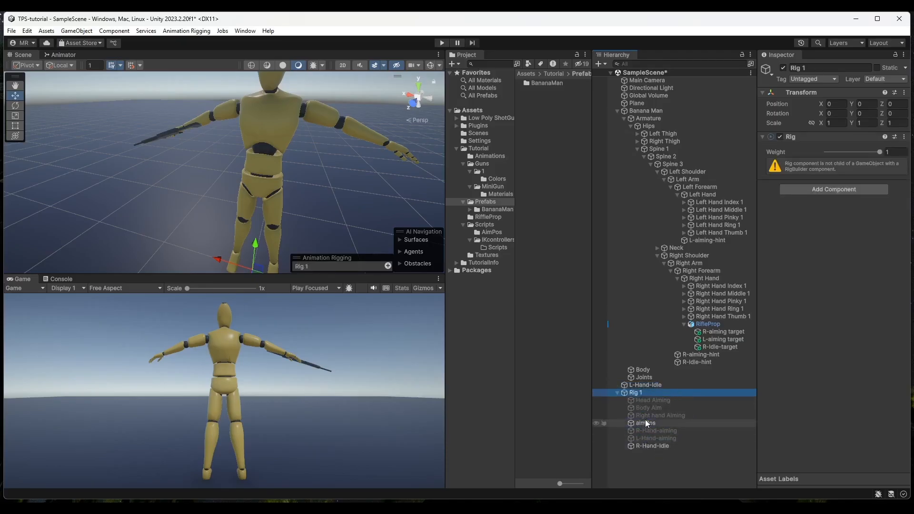
left_click_drag(644, 384, 638, 392)
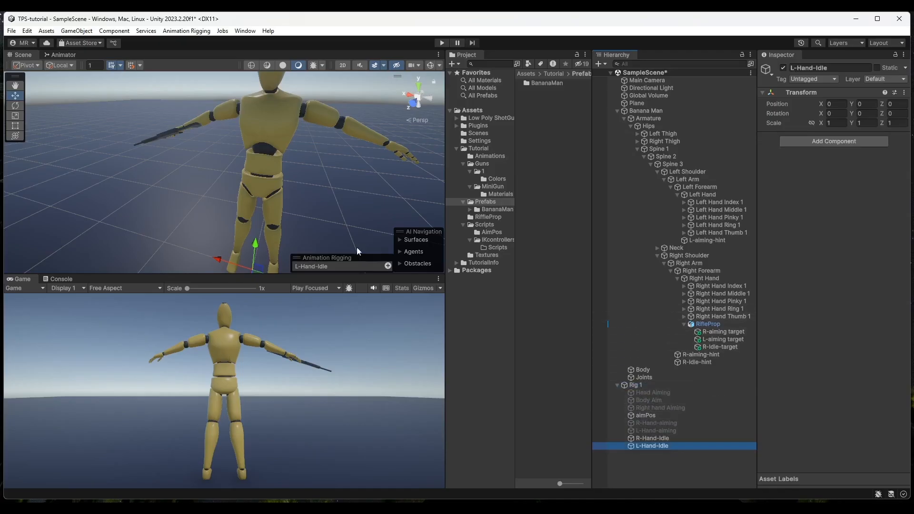
- Add a Two Bone IK Constraint to L-Hand-Idle with Left Arm as root, Left Forearm as mid and Left Hand as tip
left_click_drag(333, 224, 376, 186, "alt")
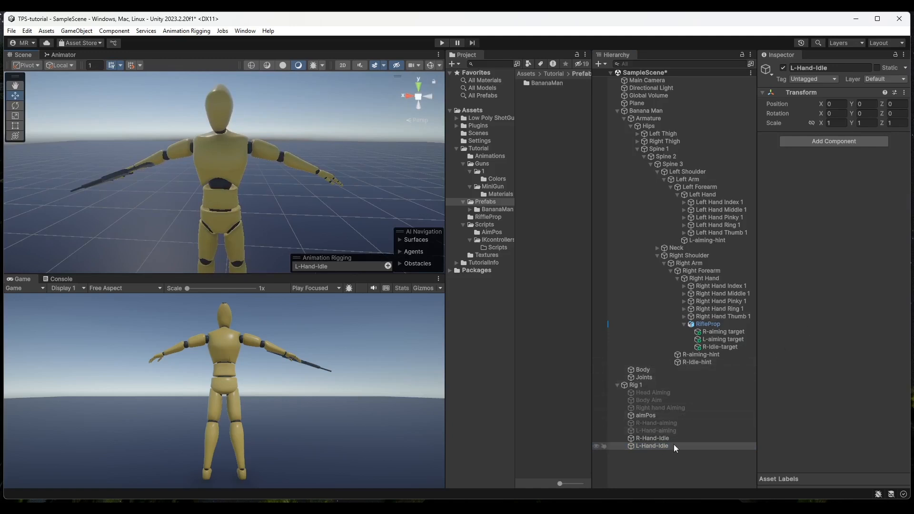
left_click(833, 142)
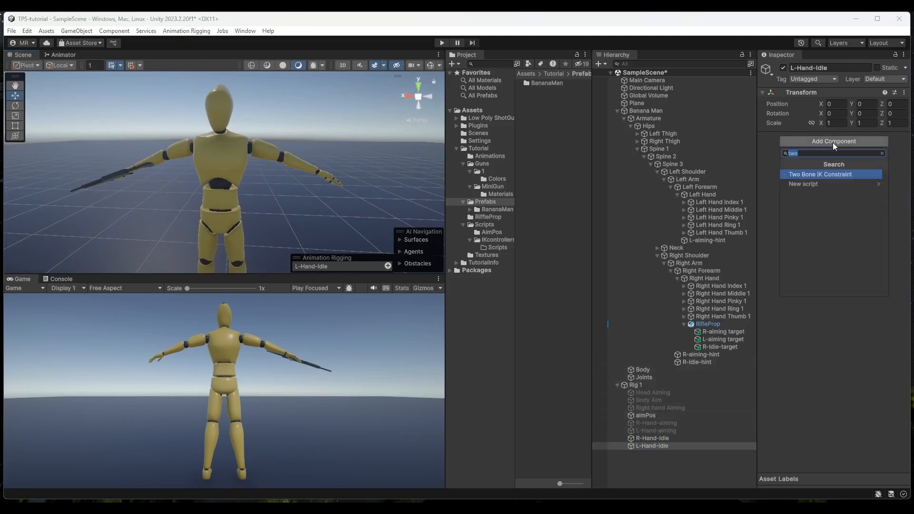
left_click(821, 174)
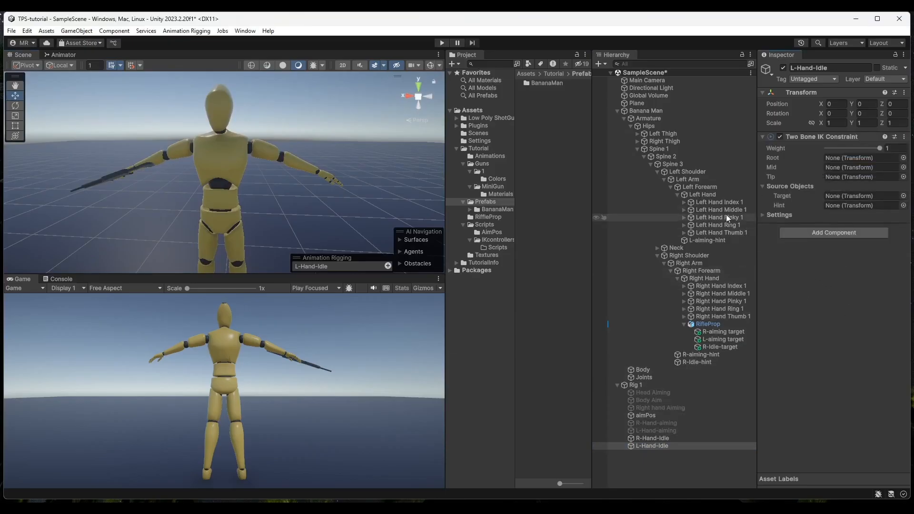
left_click_drag(701, 195, 837, 176)
left_click(698, 187)
left_click_drag(697, 185, 840, 167)
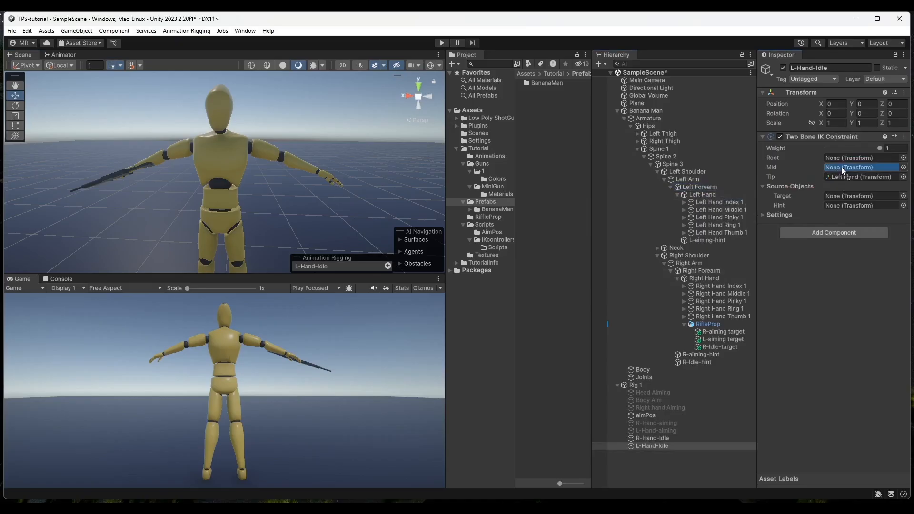
left_click_drag(841, 167, 842, 167)
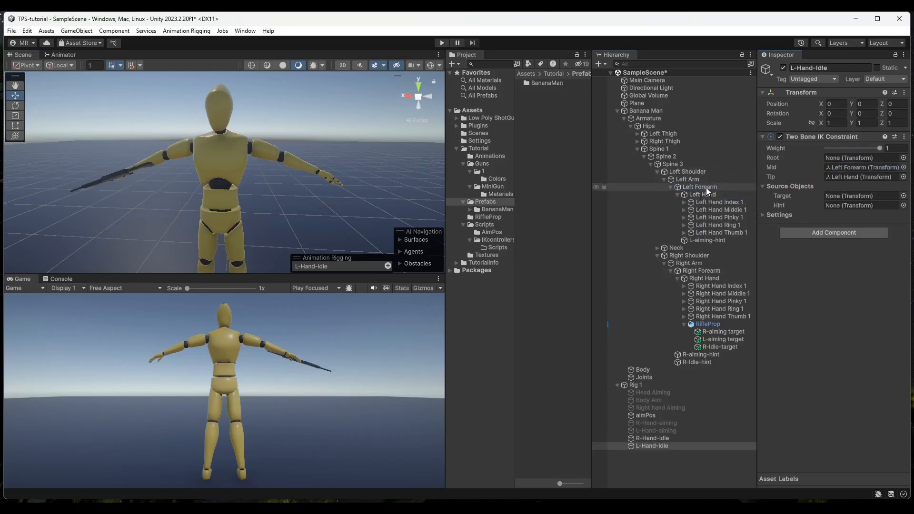
left_click_drag(695, 179, 847, 156)
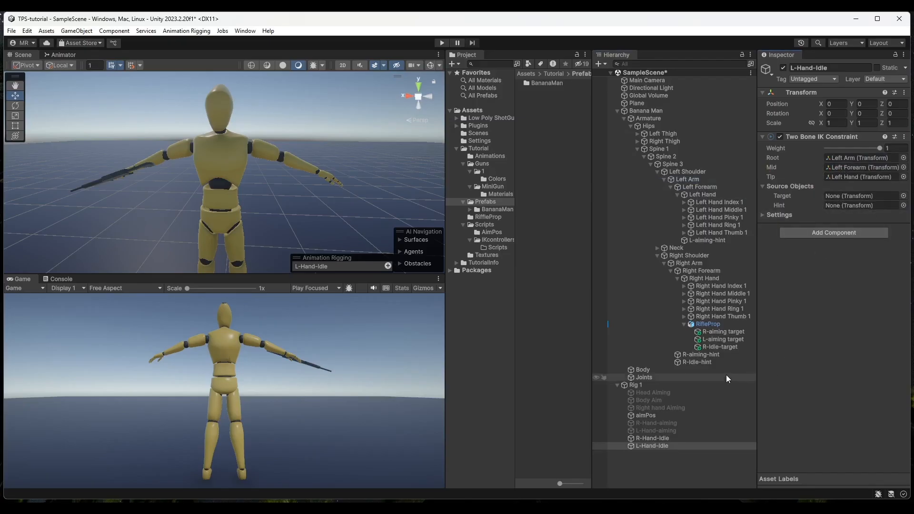
- Create an empty parent object around RifleProp under Right Hand
left_click(709, 324)
right_click(709, 324)
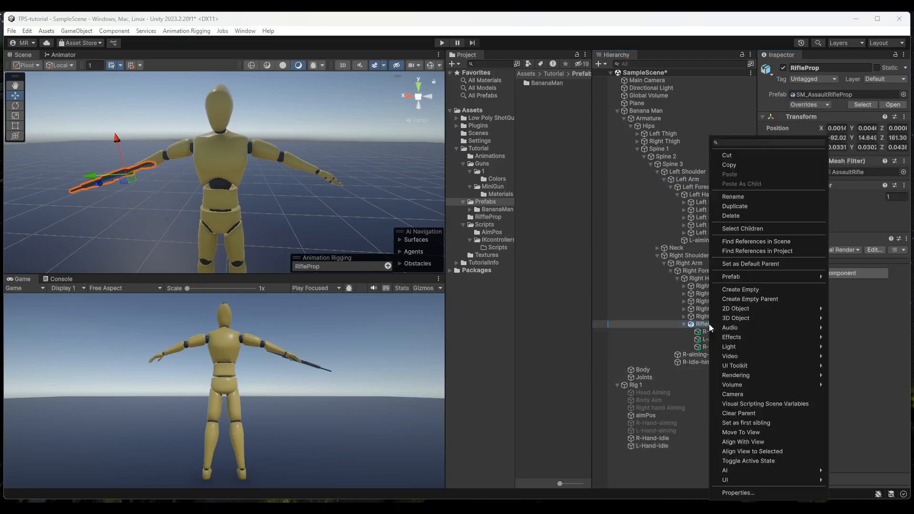
left_click(741, 303)
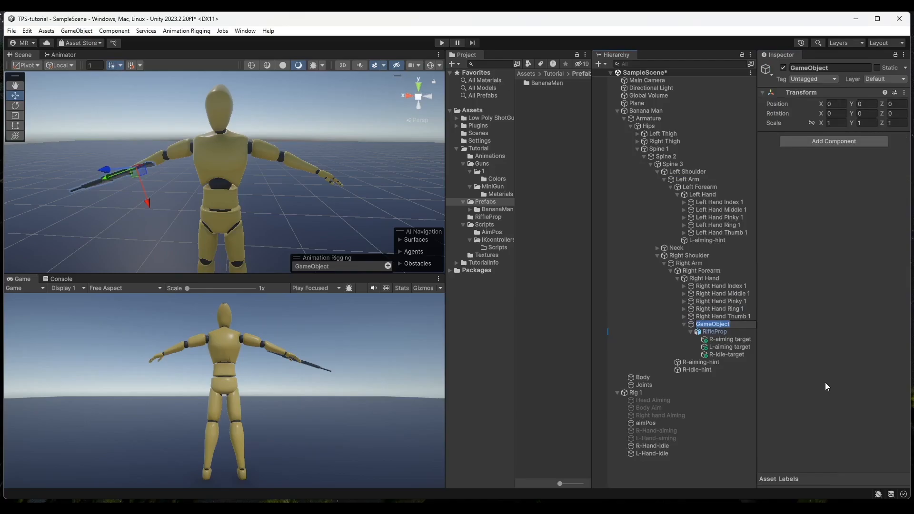
- Undo the creation of the empty parent around RifleProp so that RifleProp sits directly under Right Hand
left_click(679, 340)
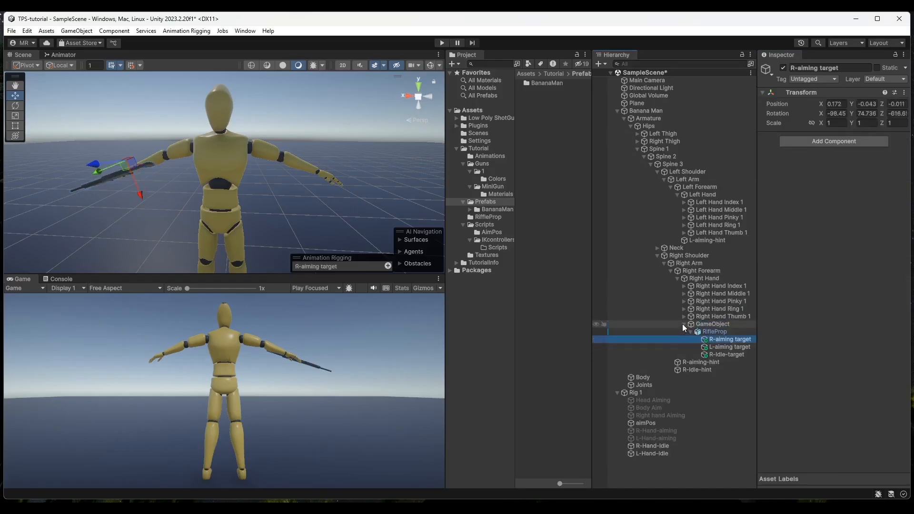
left_click(683, 325)
left_click(683, 324)
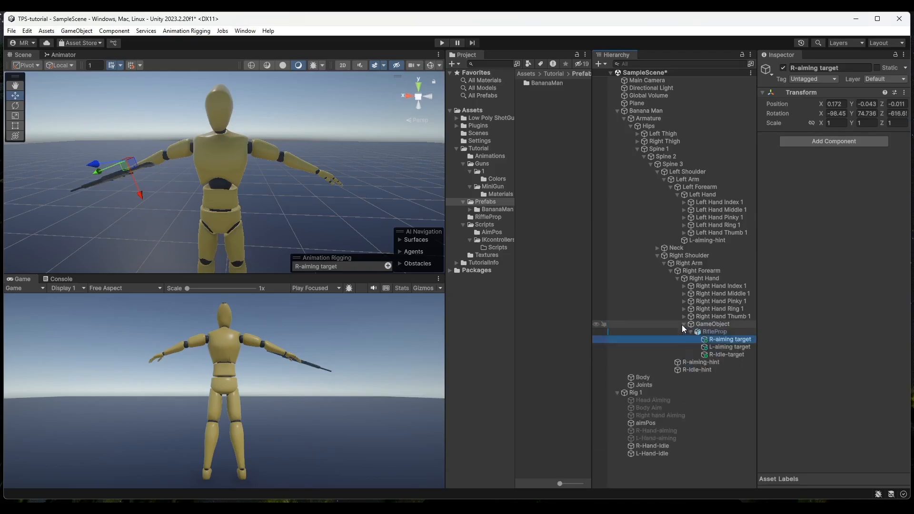
left_click(713, 324)
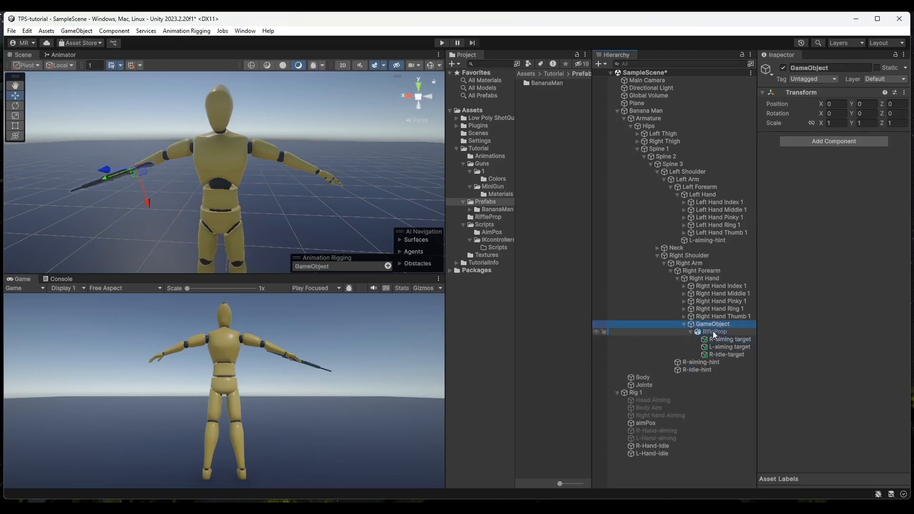
left_click(712, 331)
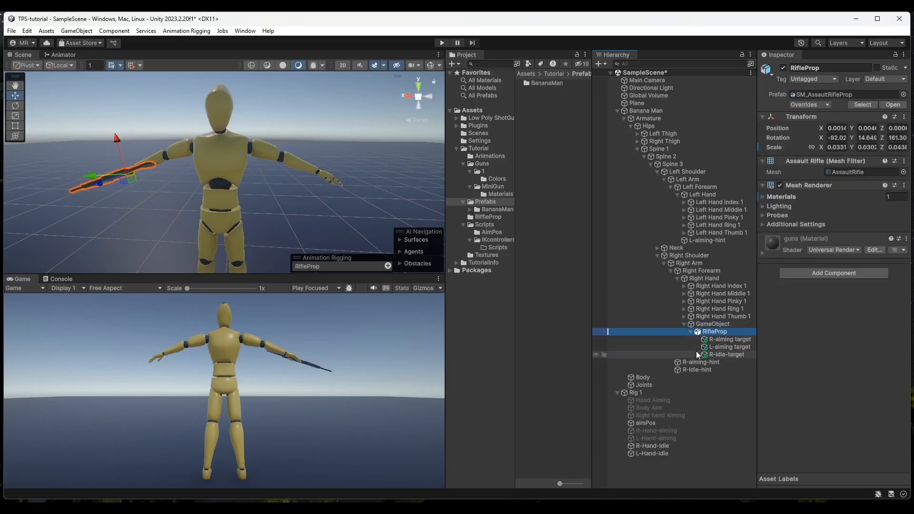
key("Down")
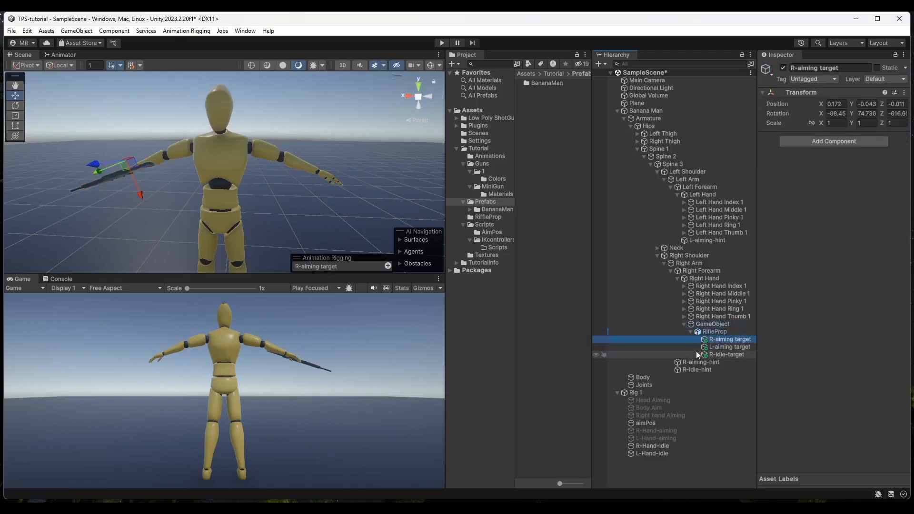
key("ctrl+z")
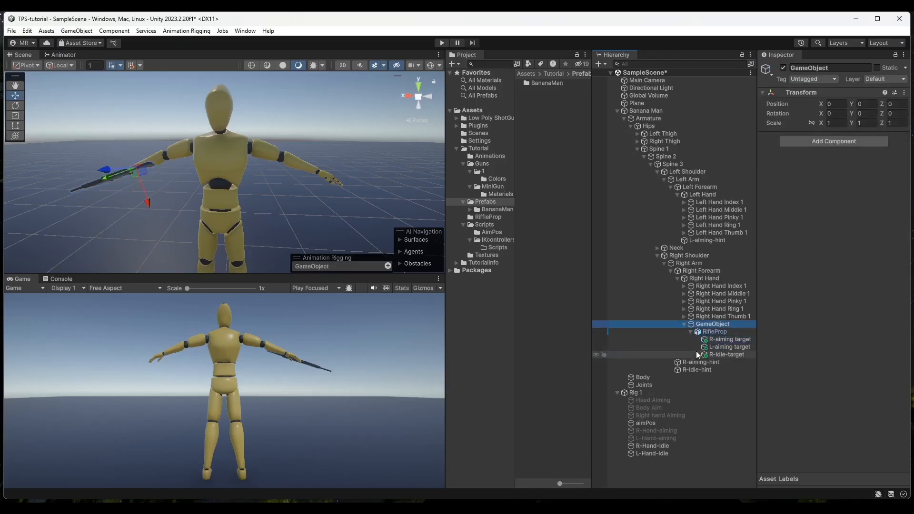
key("ctrl+z")
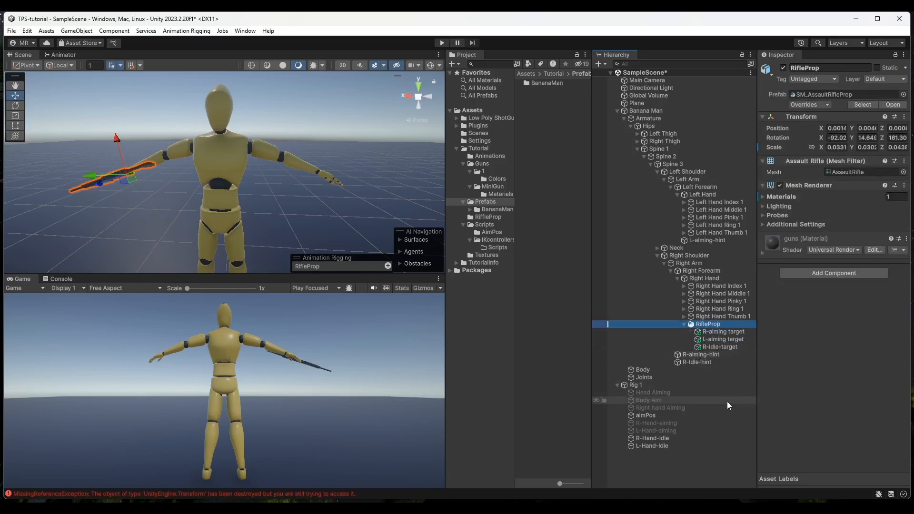
- Create an empty object at the scene root and name it L-Hand-Idle
left_click(684, 463)
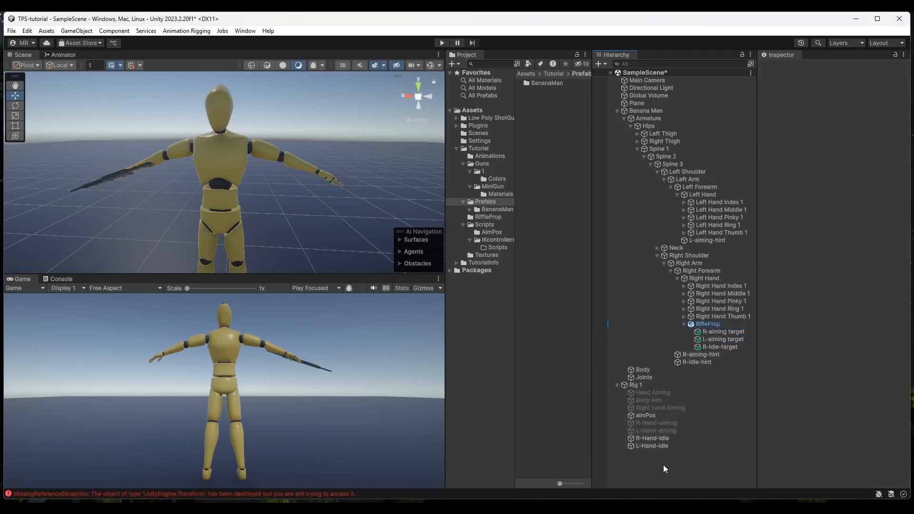
left_click(617, 111)
right_click(644, 285)
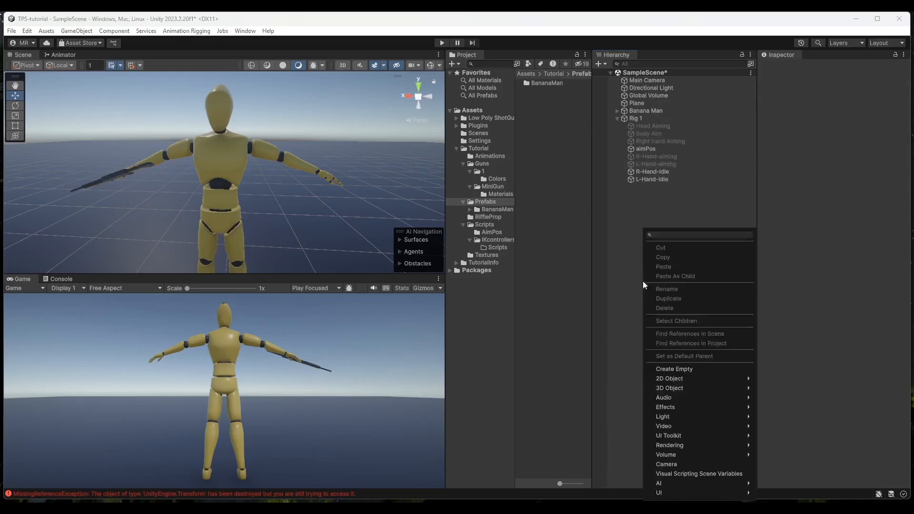
left_click(694, 368)
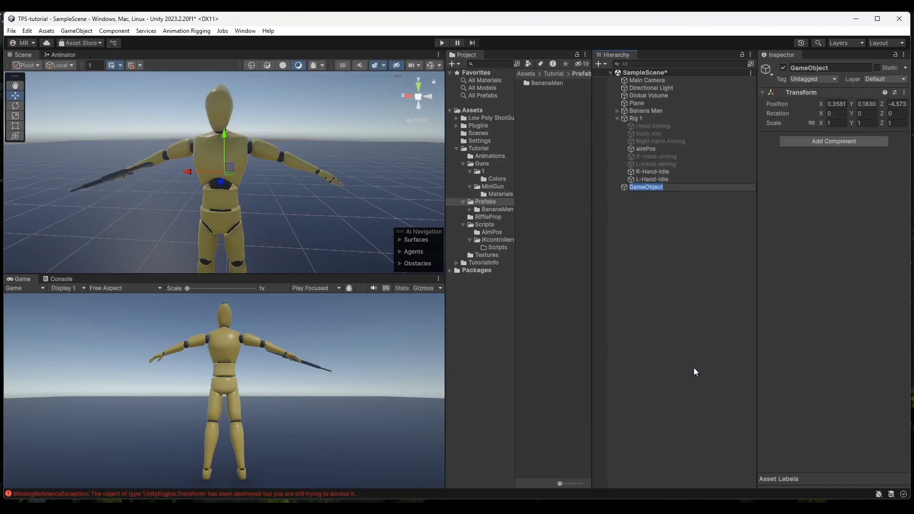
type("L-Hand-Idle")
key("Return")
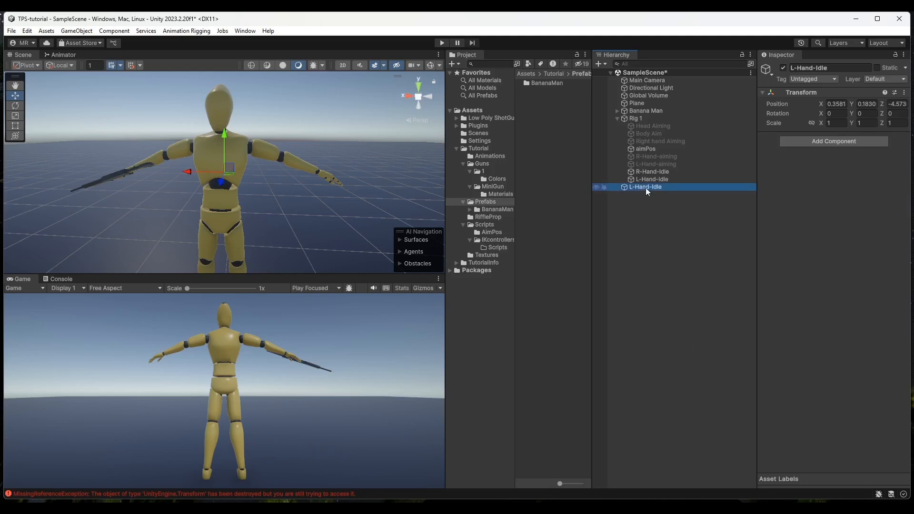
- Nest the new root-level L-Hand-Idle object under Rig 1 and rename it L-Hand-target
left_click_drag(646, 187, 635, 119)
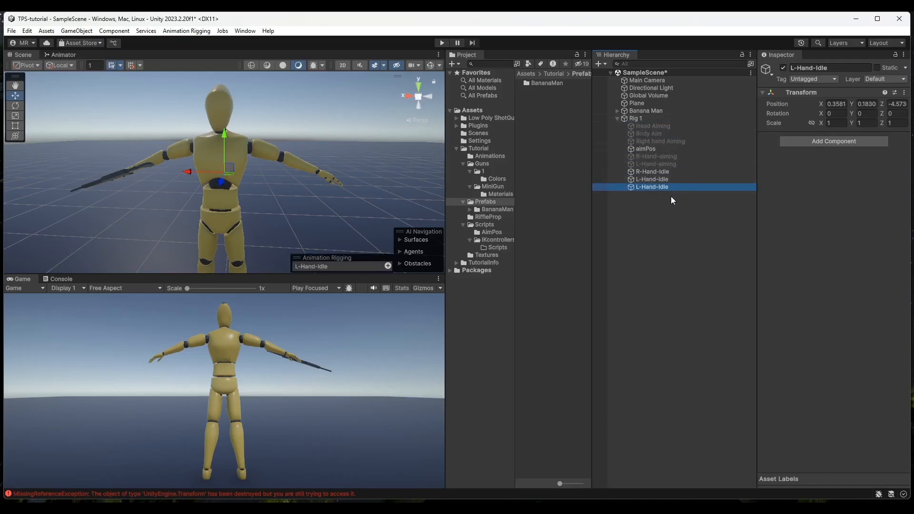
left_click(656, 187)
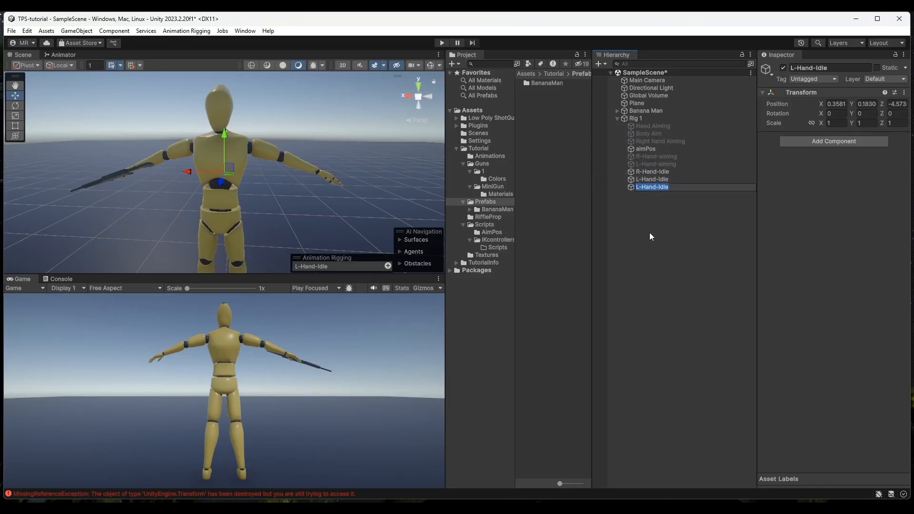
type("L-Hand-target")
key("Return")
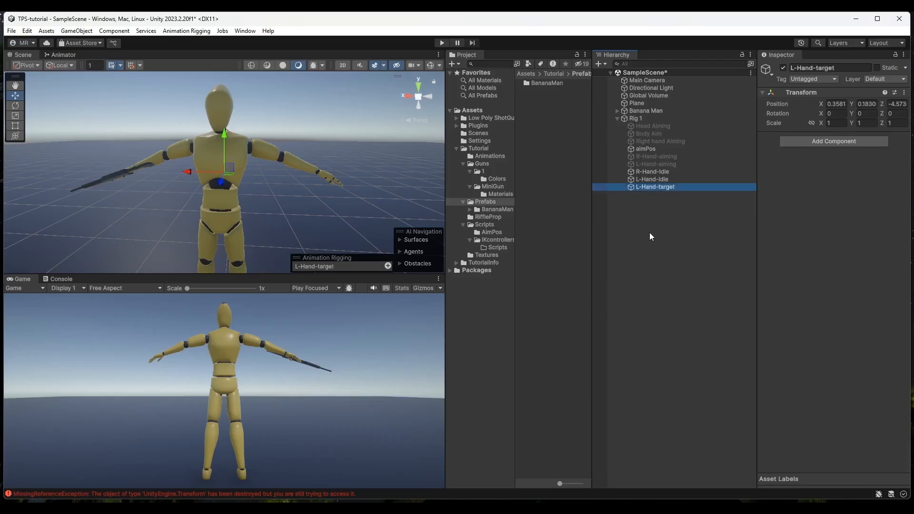
- Move L-Hand-target under RifleProp and assign it as the Target of L-Hand-Idle's Two Bone IK Constraint
left_click(617, 110)
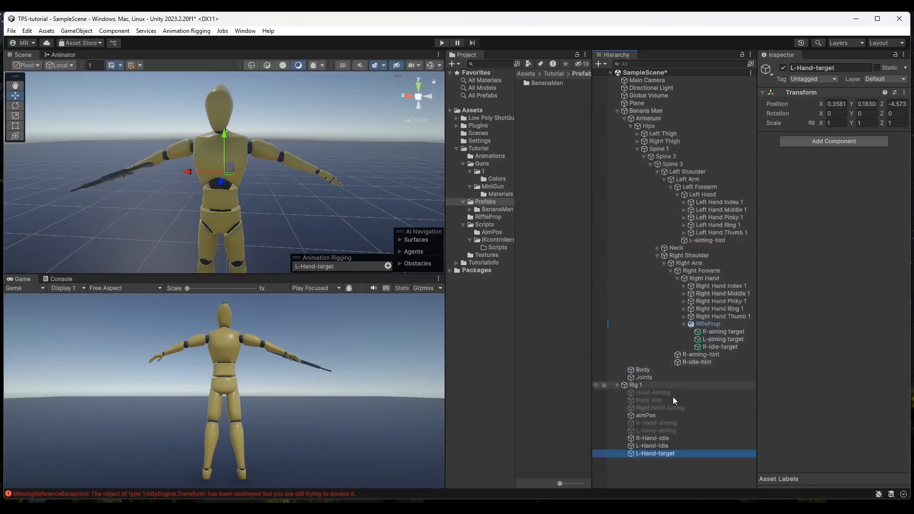
left_click_drag(648, 452, 712, 324)
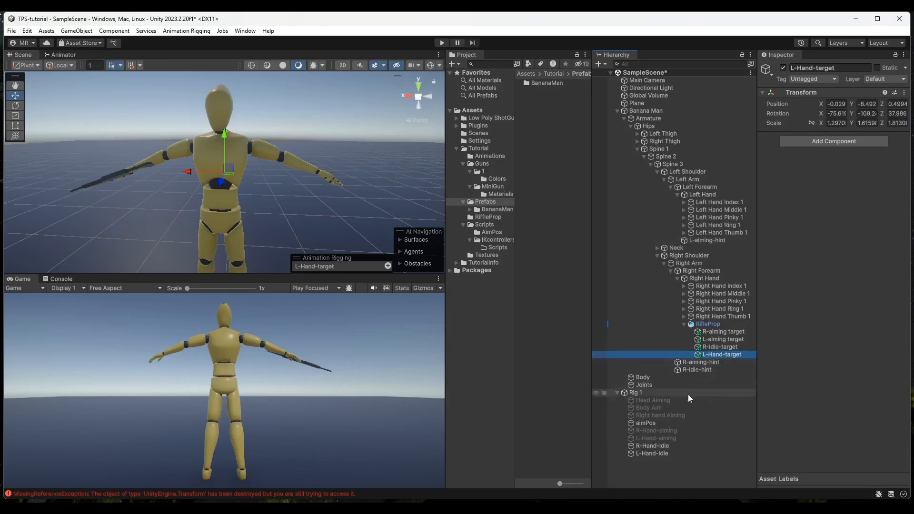
left_click(655, 453)
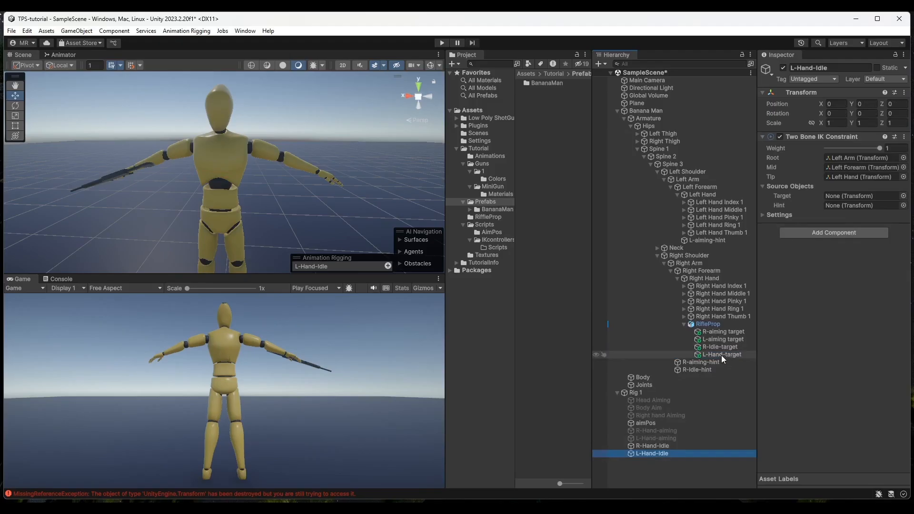
left_click_drag(720, 355, 841, 195)
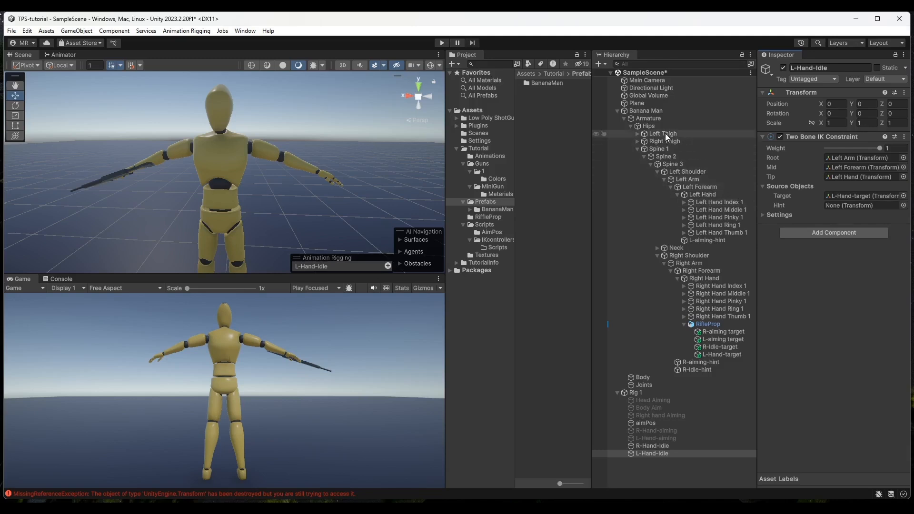
- Create an empty child object under Left Arm and name it L-Idle-hint
left_click(843, 158)
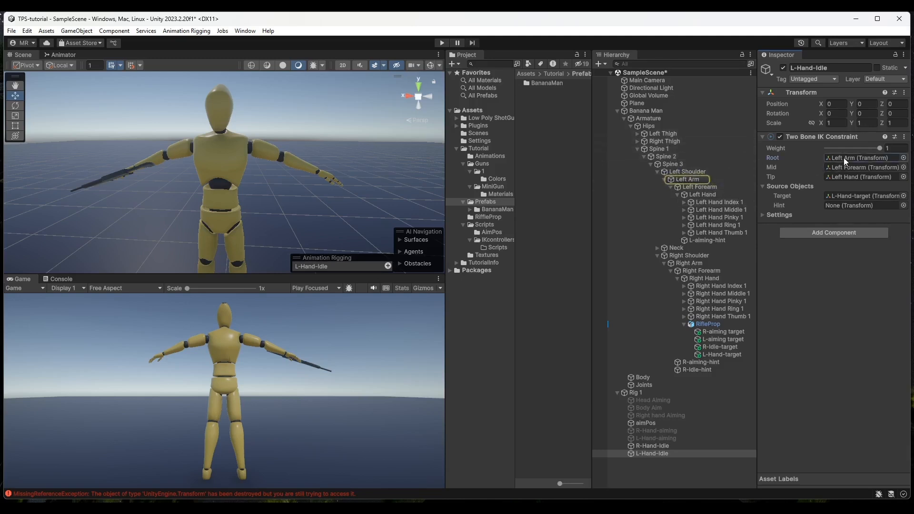
left_click(687, 179)
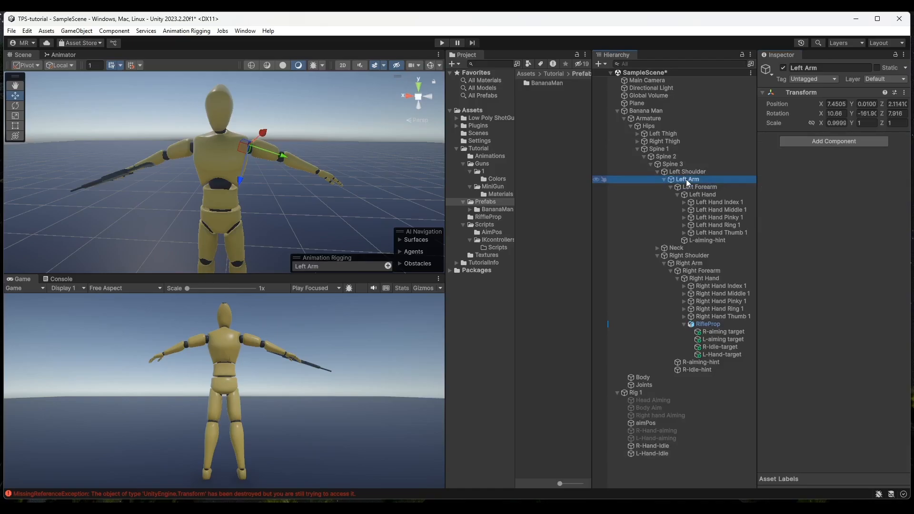
right_click(686, 179)
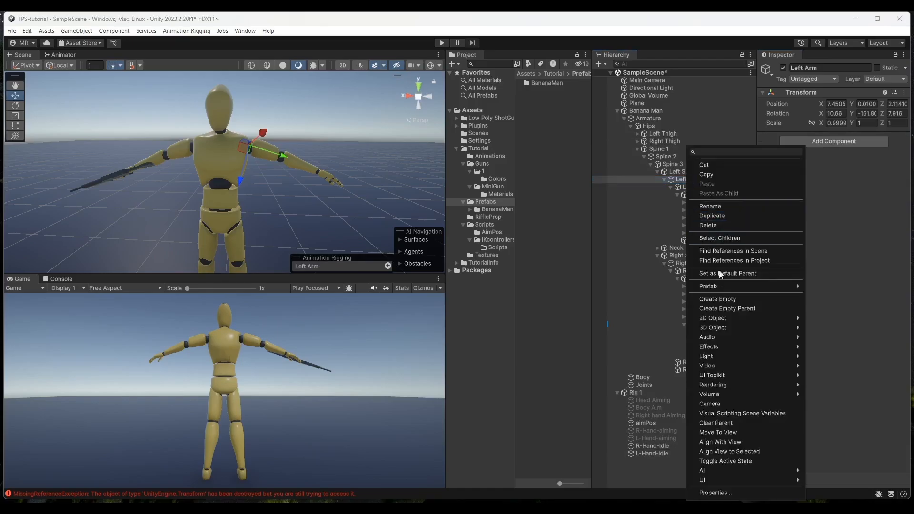
left_click(724, 300)
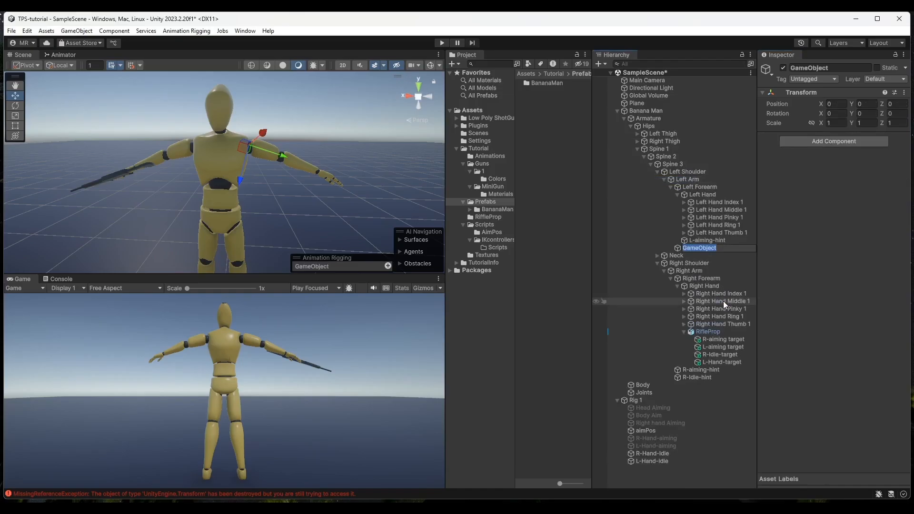
type("L")
type("-Hand")
key("BackSpace")
key("BackSpace")
key("BackSpace")
key("BackSpace")
key("BackSpace")
type("Idle")
type("-")
type("he")
key("BackSpace")
type("int")
key("Return")
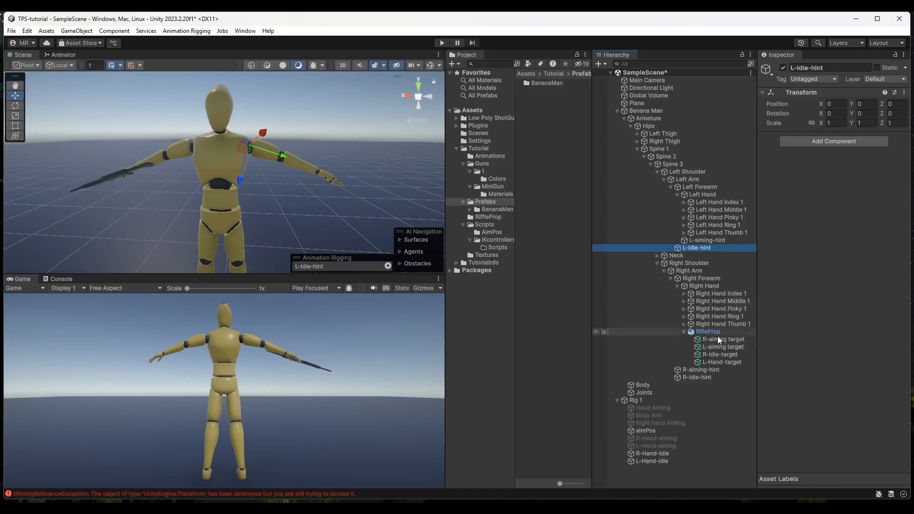
- Assign L-Idle-hint as the Hint of L-Hand-Idle's Two Bone IK Constraint and save the scene
left_click(658, 461)
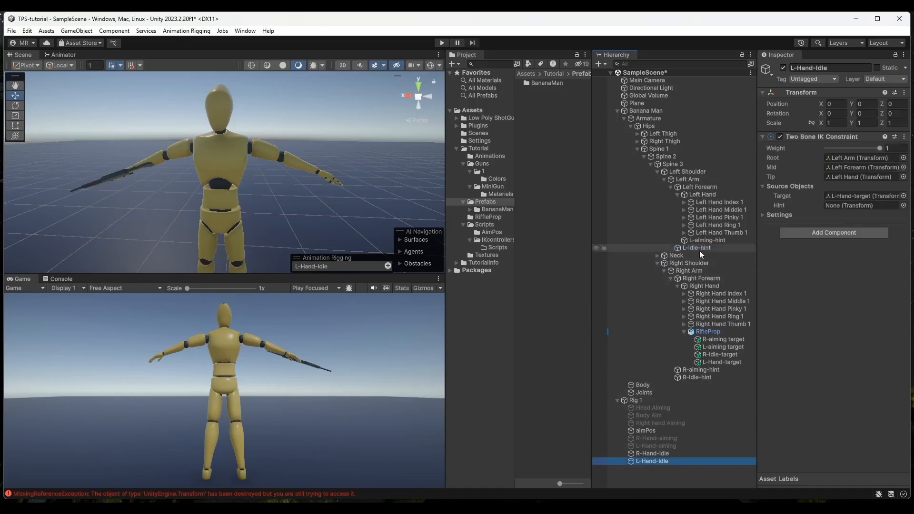
left_click_drag(692, 247, 837, 205)
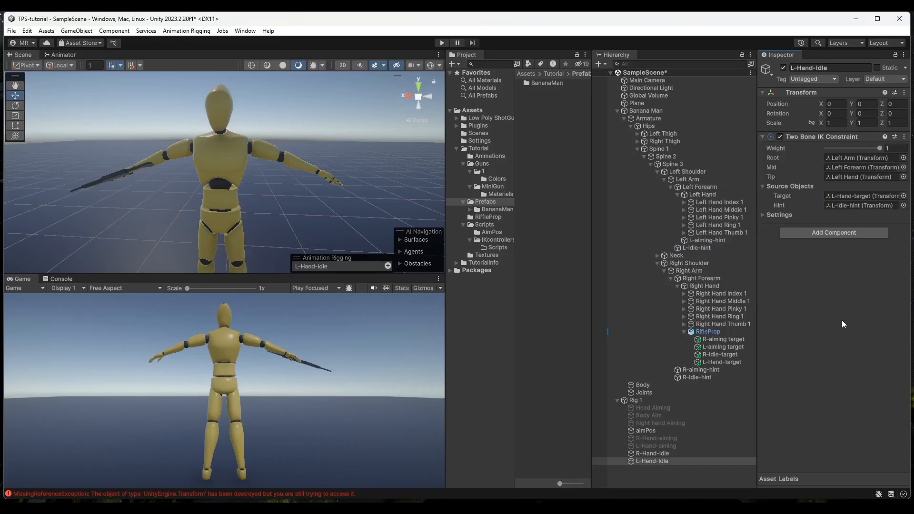
key("ctrl+s")
- Play the scene and move L-Hand-target beside the character's left arm, at about X -9.14, Y -12.08, Z -9.06
left_click(442, 43)
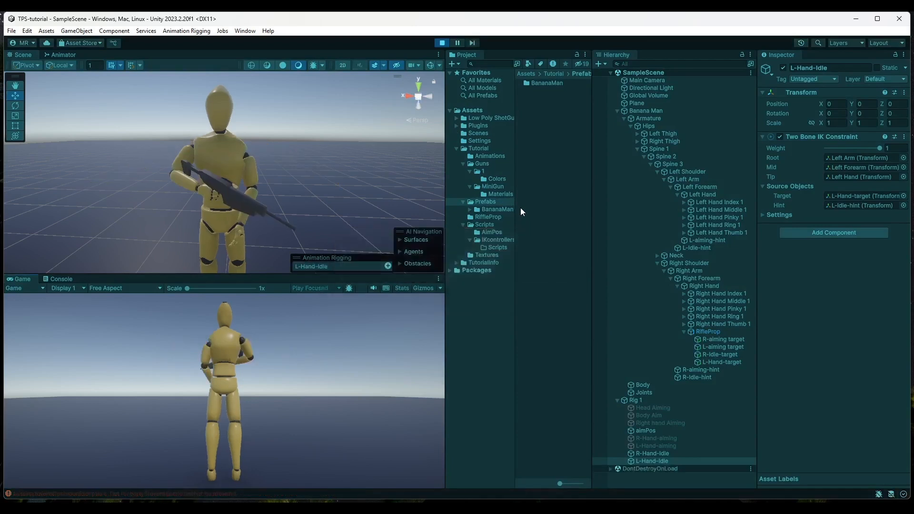
left_click(852, 197)
left_click(713, 361)
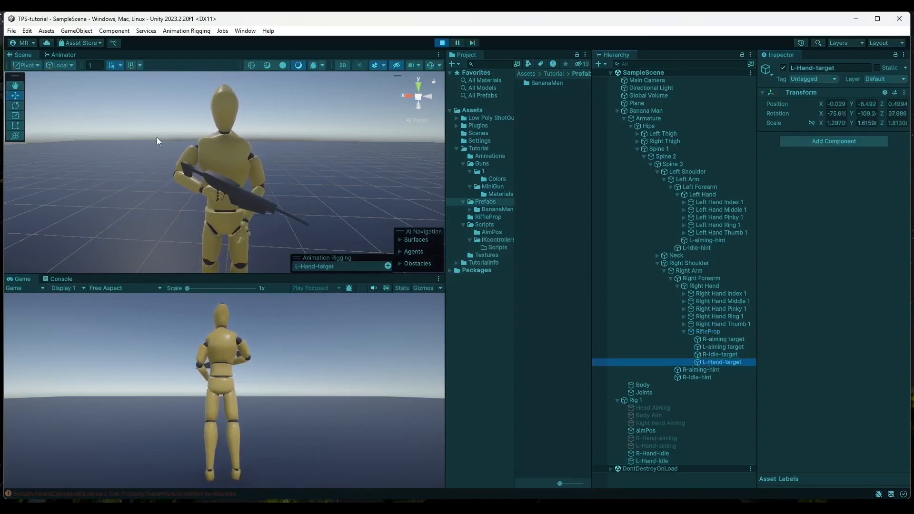
scroll(157, 138, "down", 5)
scroll(213, 204, "down", 3)
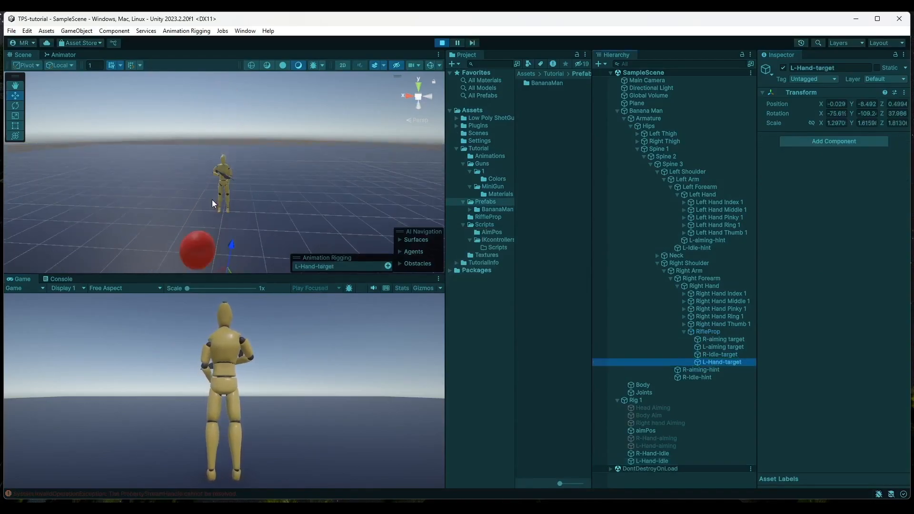
left_click_drag(190, 263, 261, 181)
right_click_drag(313, 191, 289, 196)
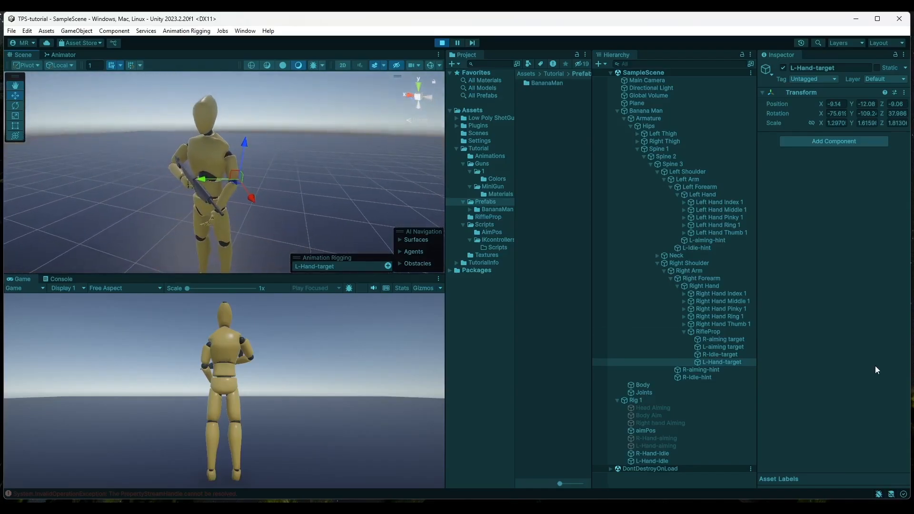
- Move L-Hand-target onto the rifle, at about X -5.08, Y -14.14, Z -9.81, and try adjusting it with the Transform tool
left_click(713, 332)
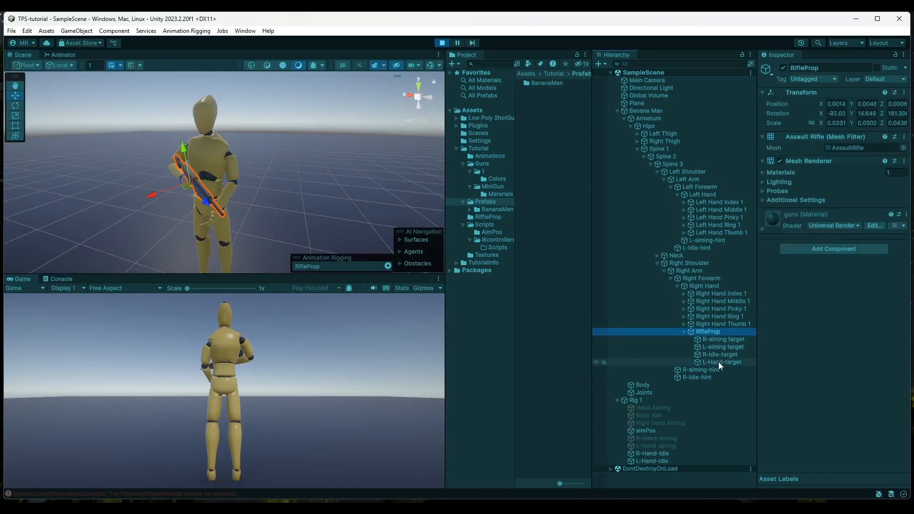
left_click(718, 361)
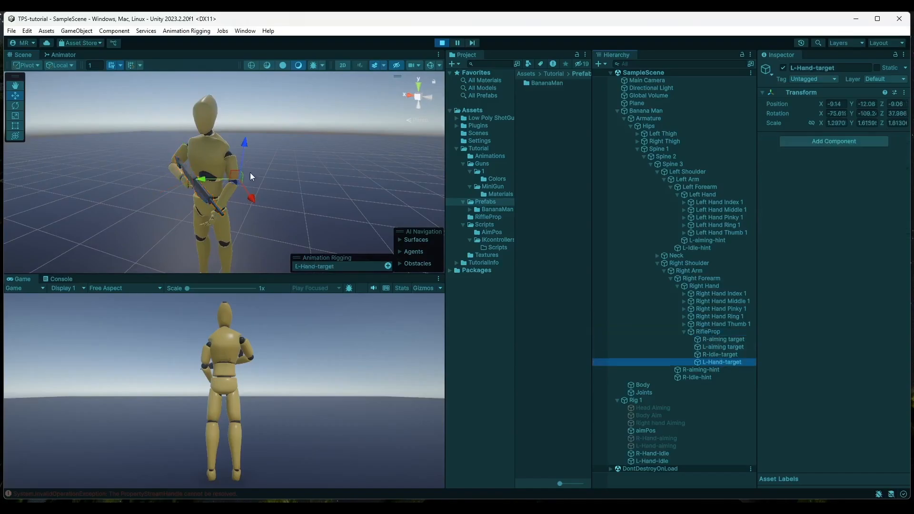
left_click_drag(245, 143, 239, 165)
left_click_drag(200, 200, 172, 202)
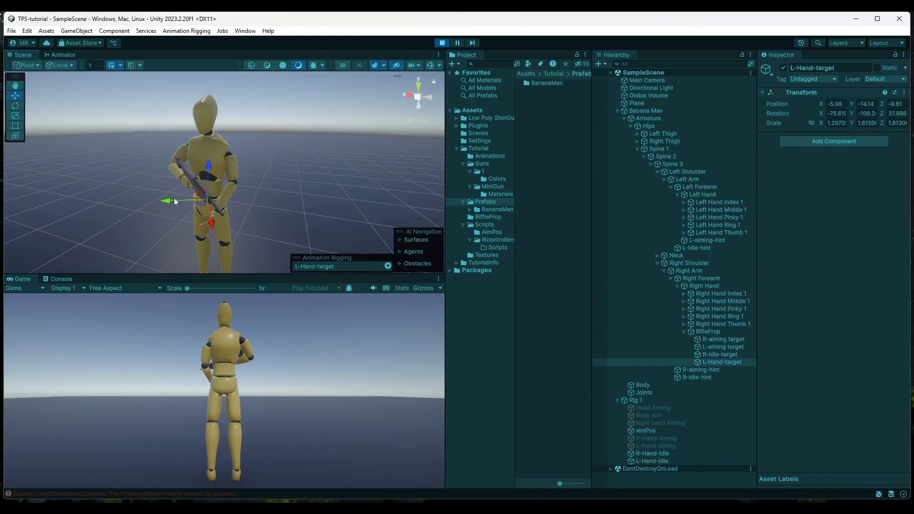
left_click(22, 135)
left_click_drag(218, 175, 232, 220)
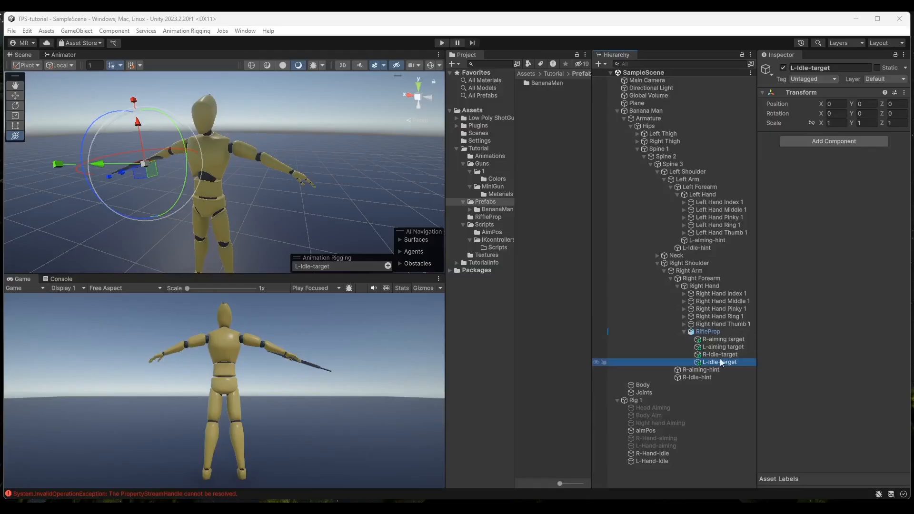
- Assign L-Idle-target under RifleProp as the Target of L-Hand-Idle's Two Bone IK Constraint
left_click(705, 332)
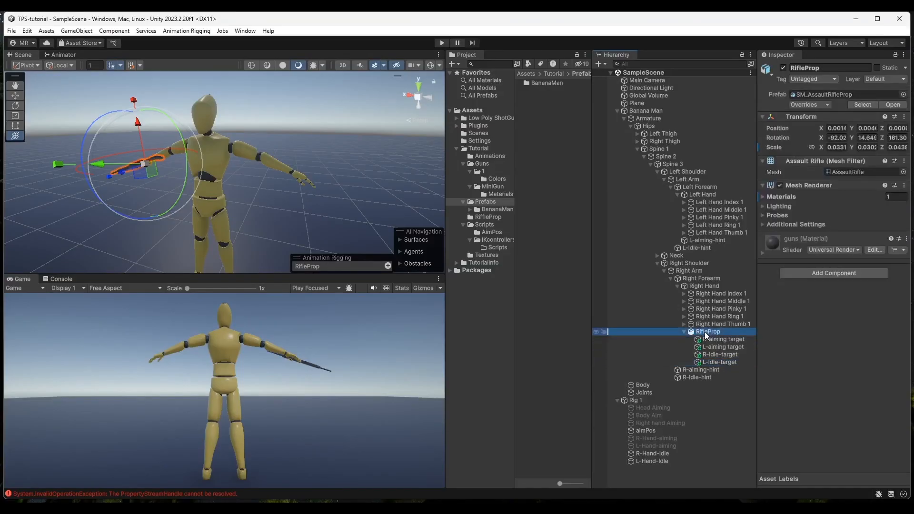
right_click(713, 332)
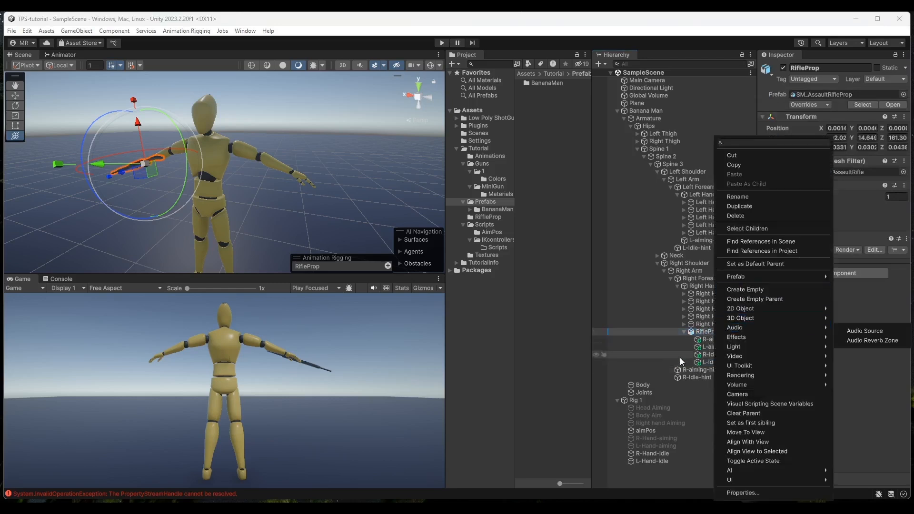
left_click(700, 355)
left_click(720, 363)
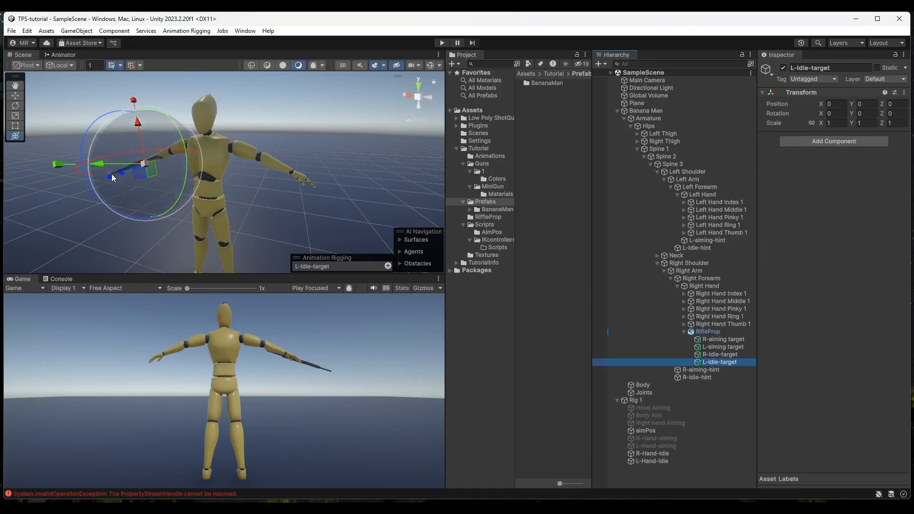
left_click(649, 458)
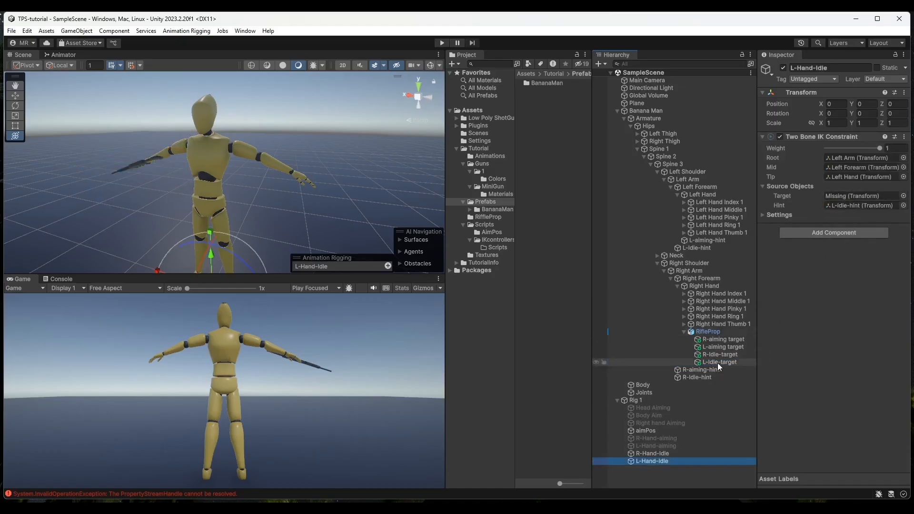
left_click_drag(717, 363, 844, 197)
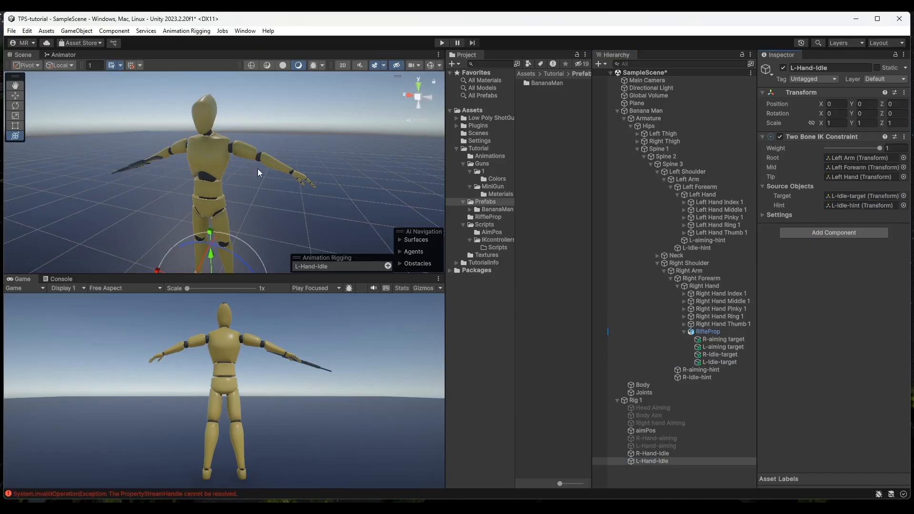
- Play the scene and move L-Idle-target along the rifle's barrel to a local Z position of about 0.208
right_click_drag(304, 167, 312, 210)
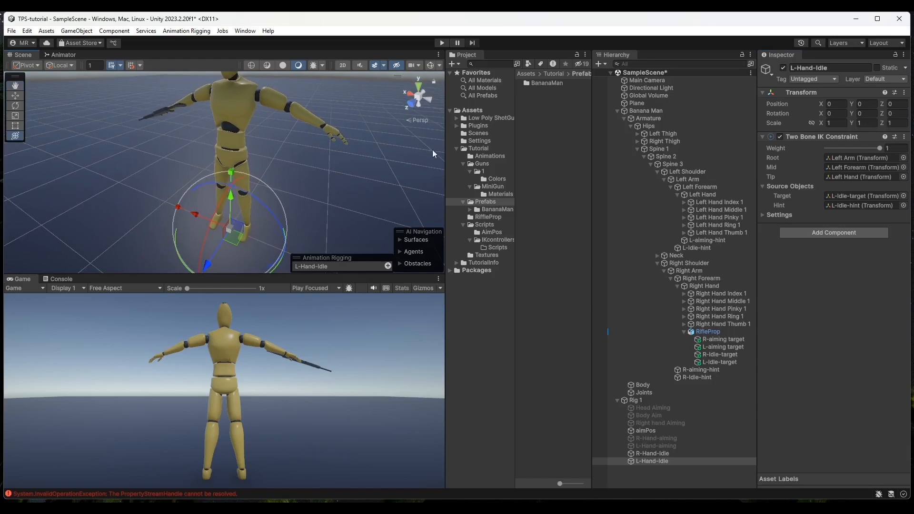
left_click(441, 43)
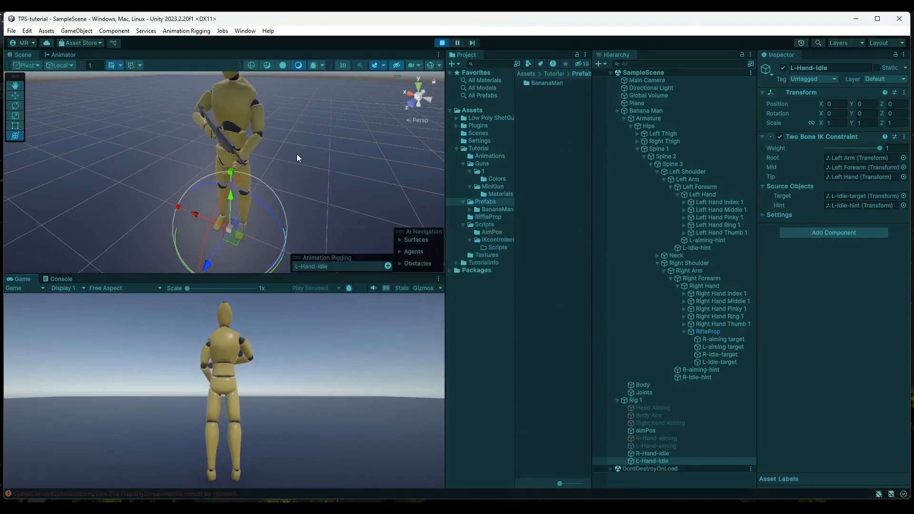
left_click(844, 196)
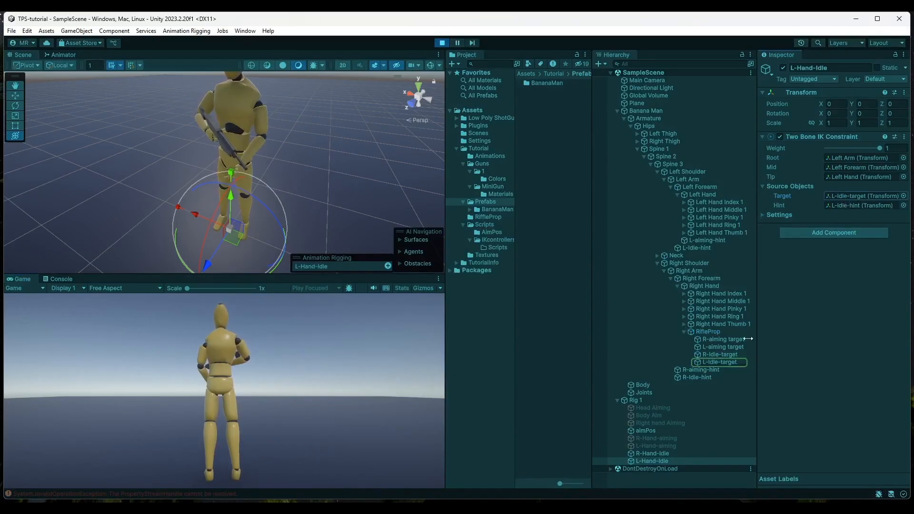
left_click(717, 362)
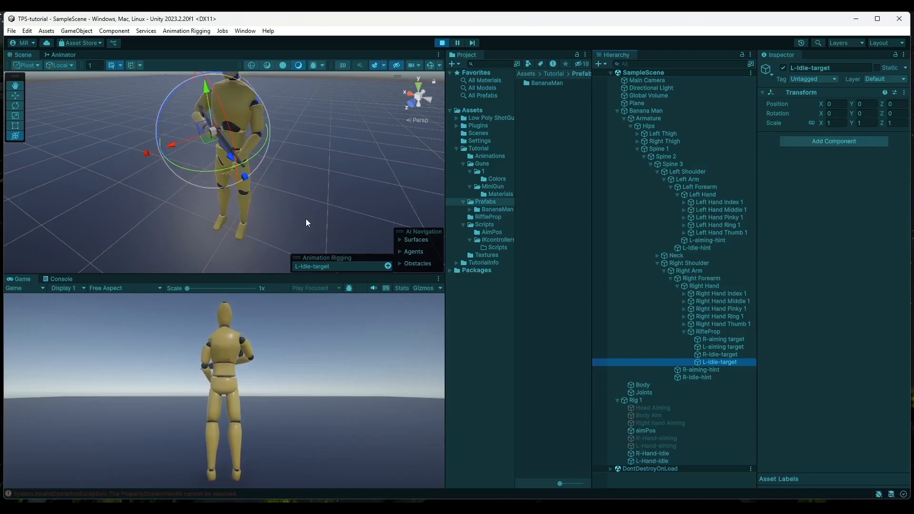
left_click_drag(306, 222, 378, 185, "alt")
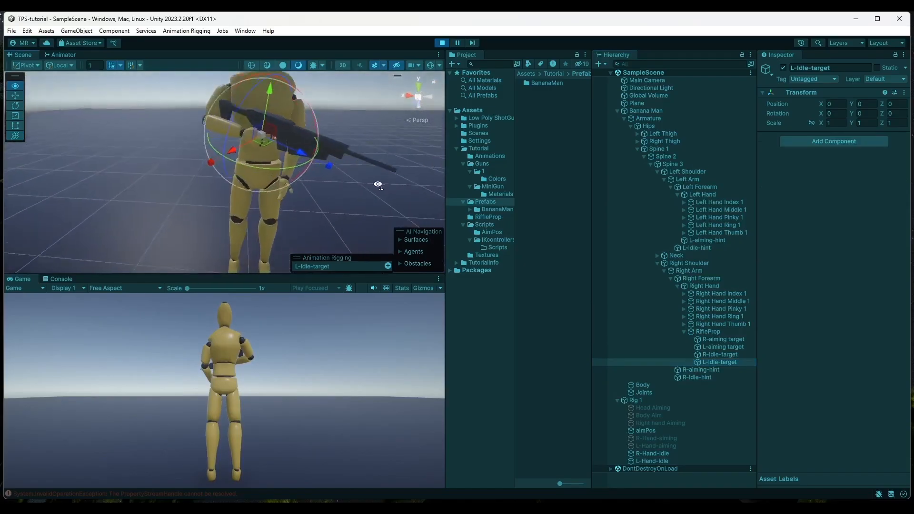
scroll(361, 188, "up", 3)
left_click_drag(321, 149, 377, 157)
left_click_drag(214, 216, 289, 194, "alt")
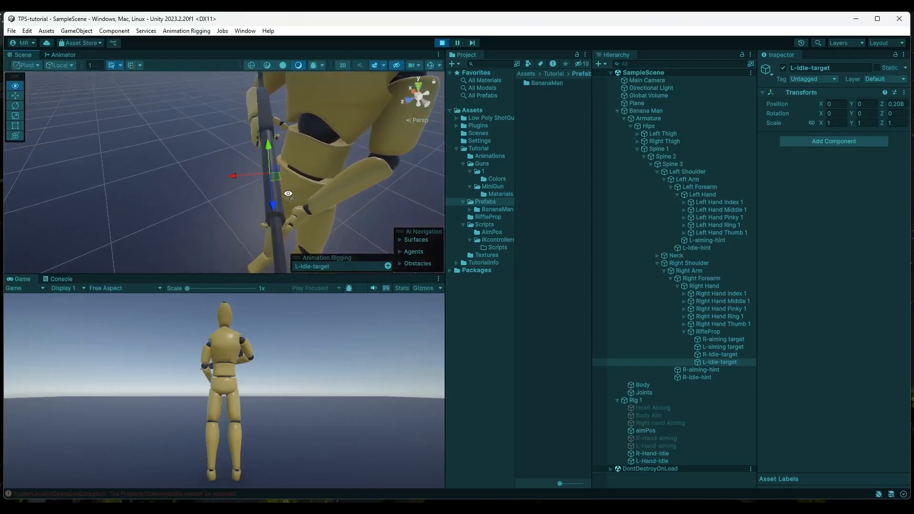
- Rotate L-Idle-target to about -6.3 on Y with the Transform tool and stop playing the scene
scroll(288, 194, "down", 5)
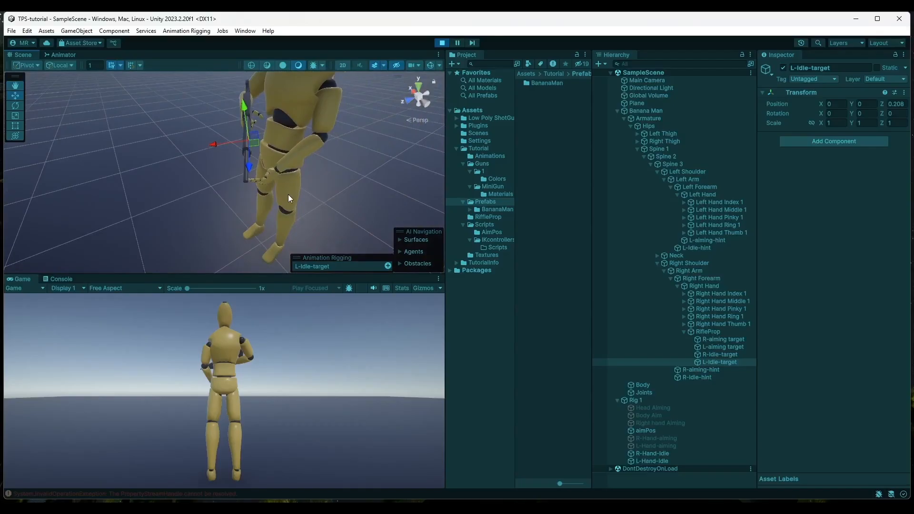
left_click(16, 136)
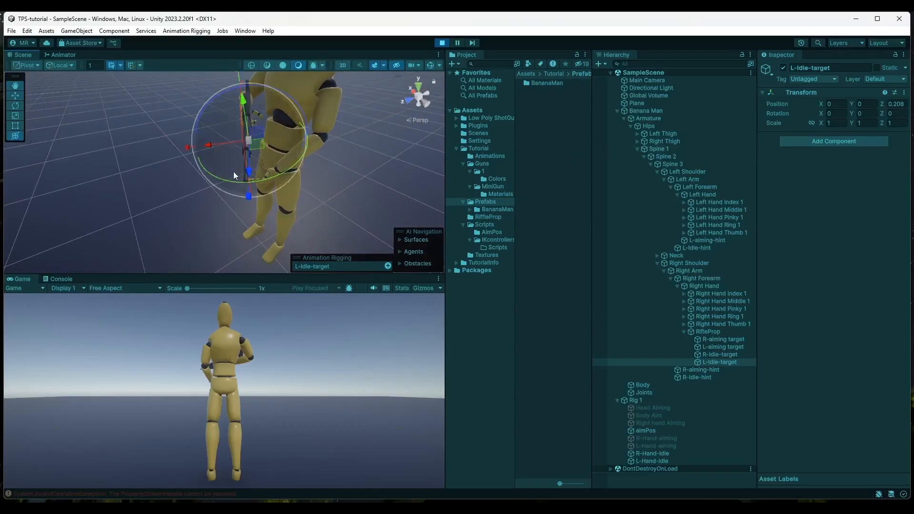
mouse_move(285, 170)
left_mouse_down()
mouse_move(267, 172)
mouse_move(296, 167)
left_mouse_up()
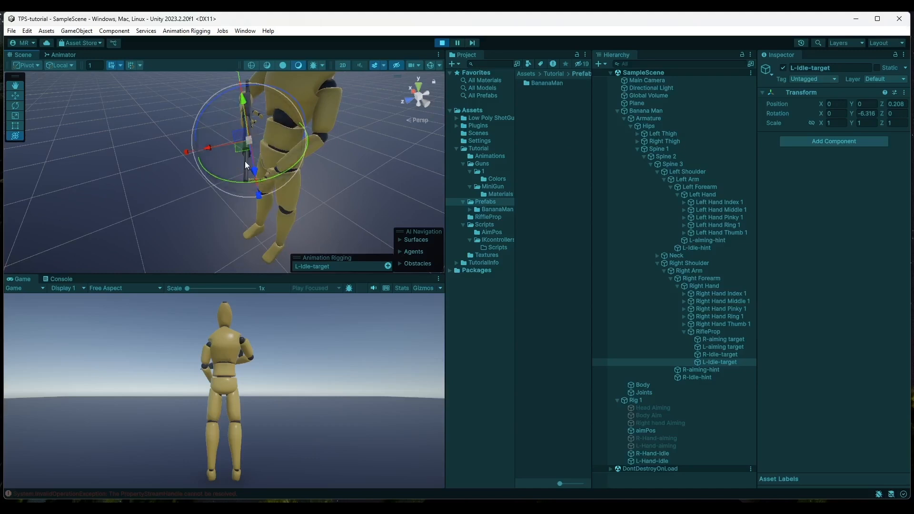
left_click(442, 42)
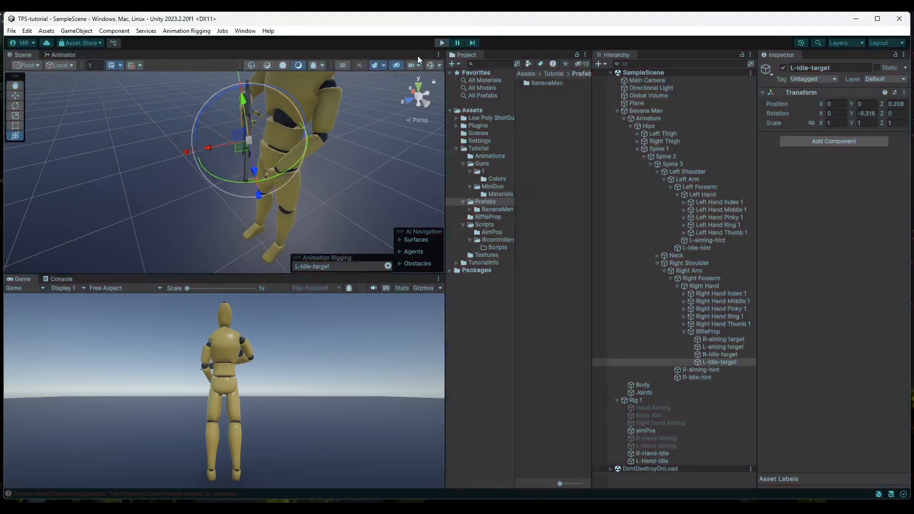
- Check the Root, Mid and Tip bones of L-Hand-Idle's Two Bone IK Constraint and remove that component
left_click(657, 460)
left_click(845, 177)
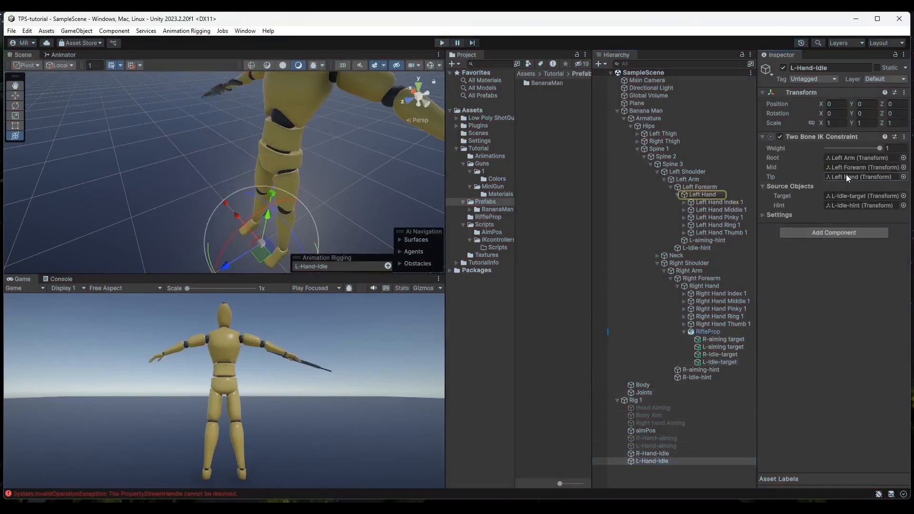
left_click(848, 165)
left_click(848, 157)
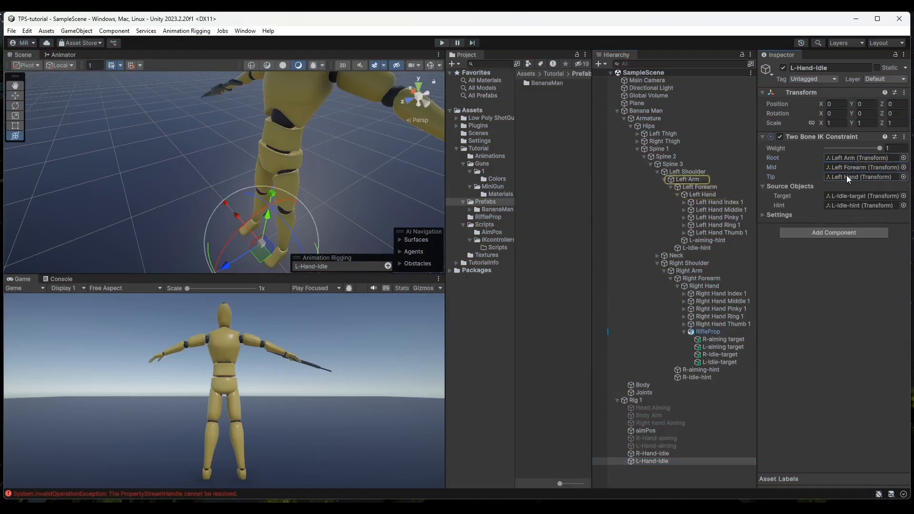
left_click(846, 177)
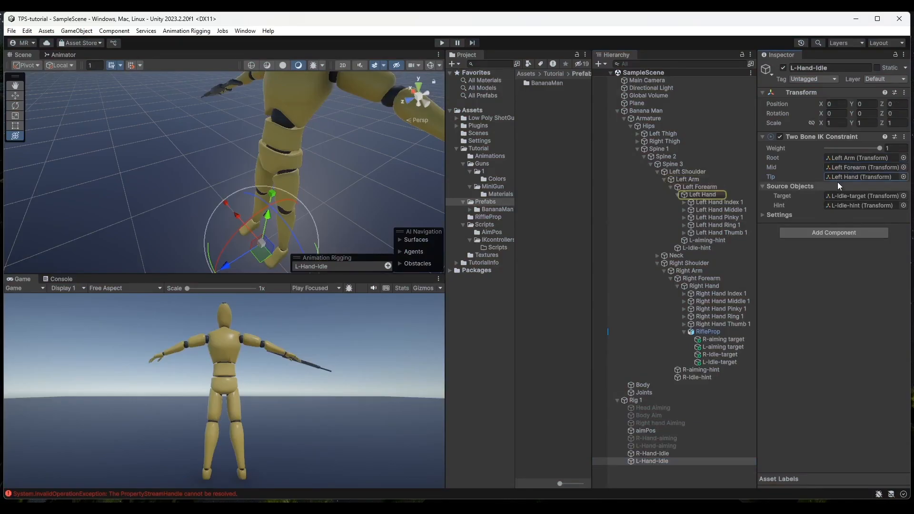
left_click(904, 136)
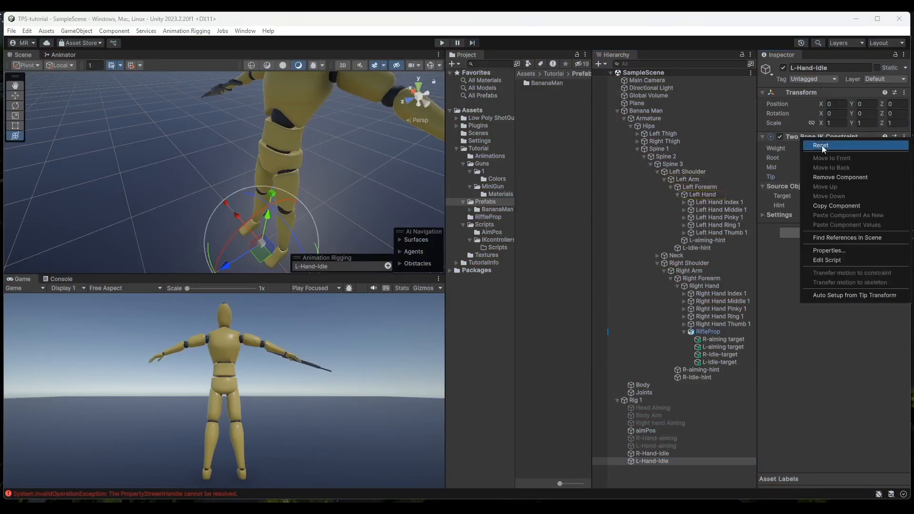
left_click(854, 177)
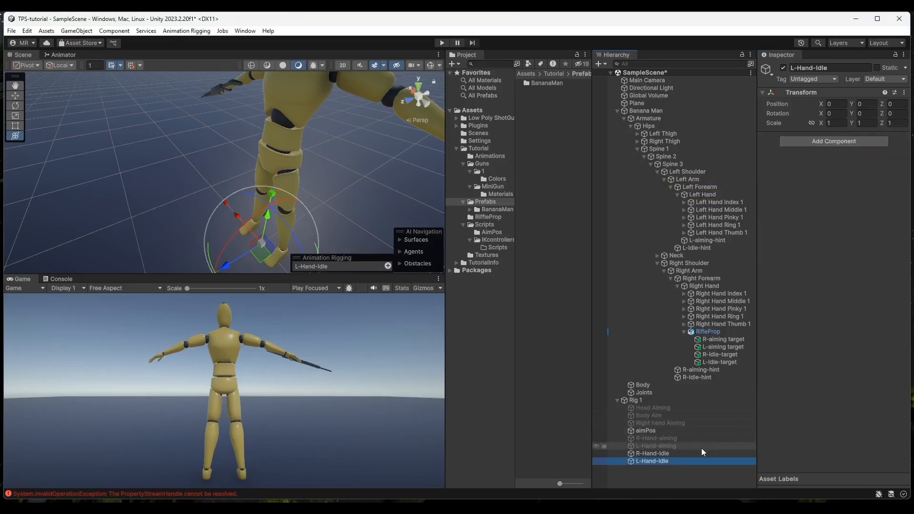
- Add a new Two Bone IK Constraint to L-Hand-Idle with Left Arm as Root, Left Forearm as Mid and Left Hand as Tip
left_click(617, 399)
left_click(616, 399)
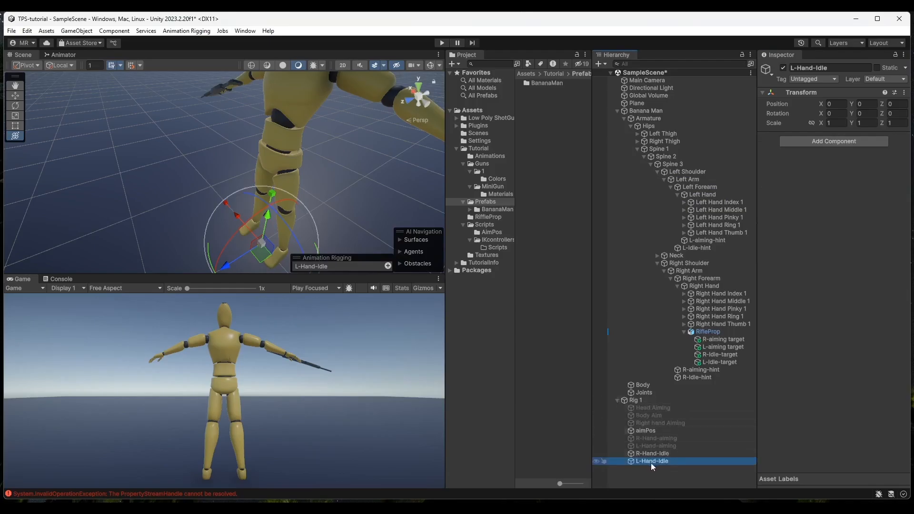
left_click(819, 141)
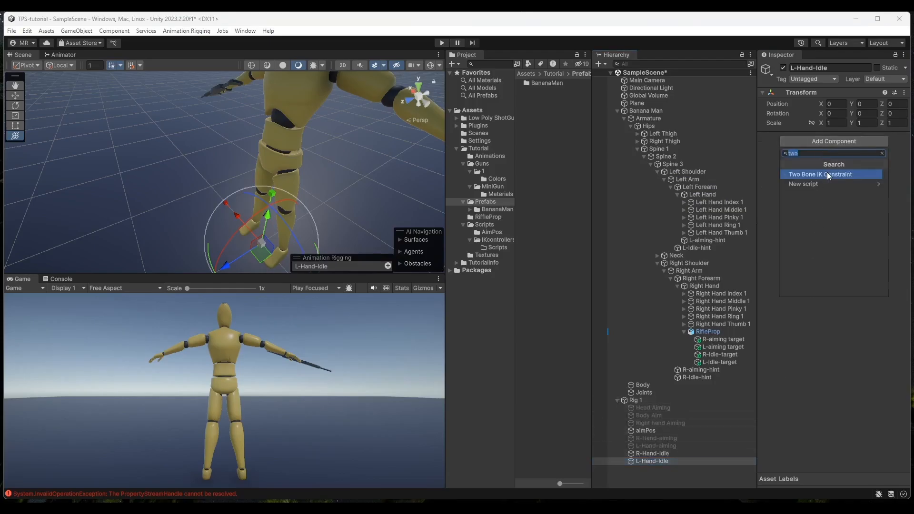
left_click(827, 174)
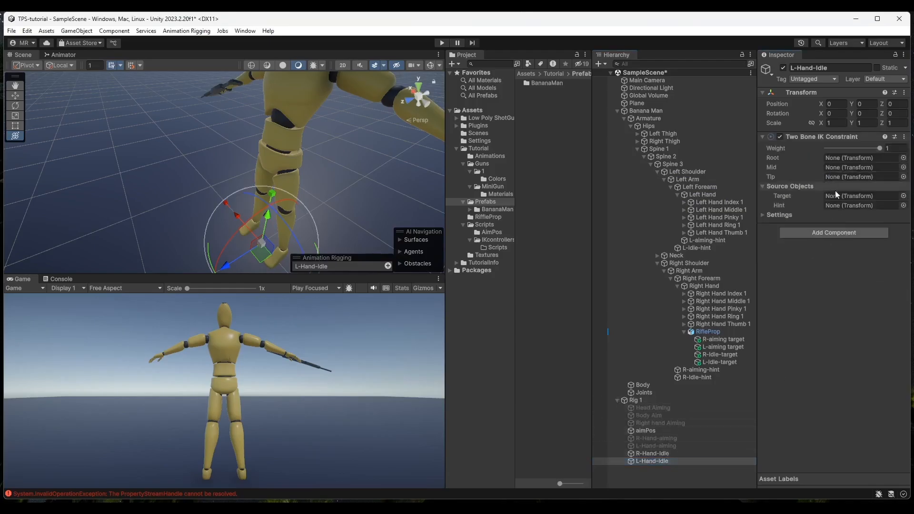
left_click_drag(708, 195, 831, 178)
left_click(695, 187)
left_click_drag(695, 187, 833, 170)
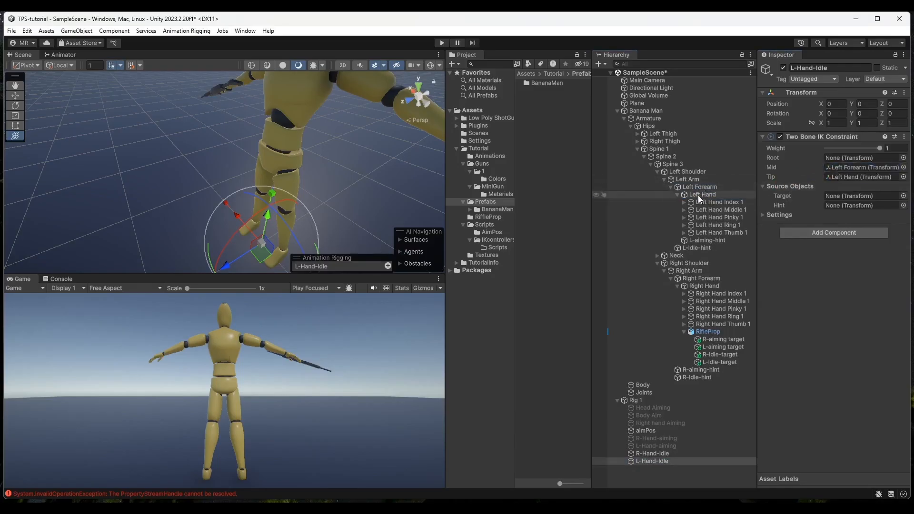
left_click_drag(689, 179, 846, 157)
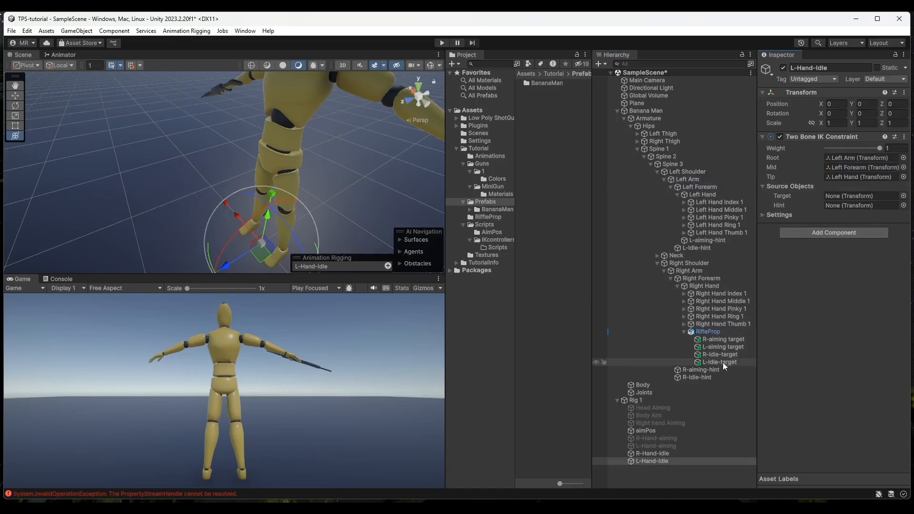
- Assign L-Idle-target as the new constraint's Target and L-Idle-hint as its Hint, and save the scene
left_click_drag(715, 363, 849, 196)
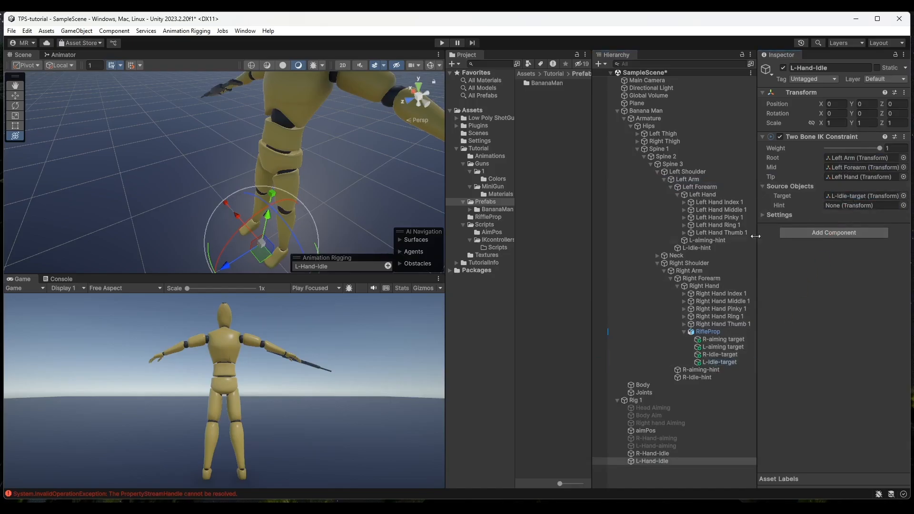
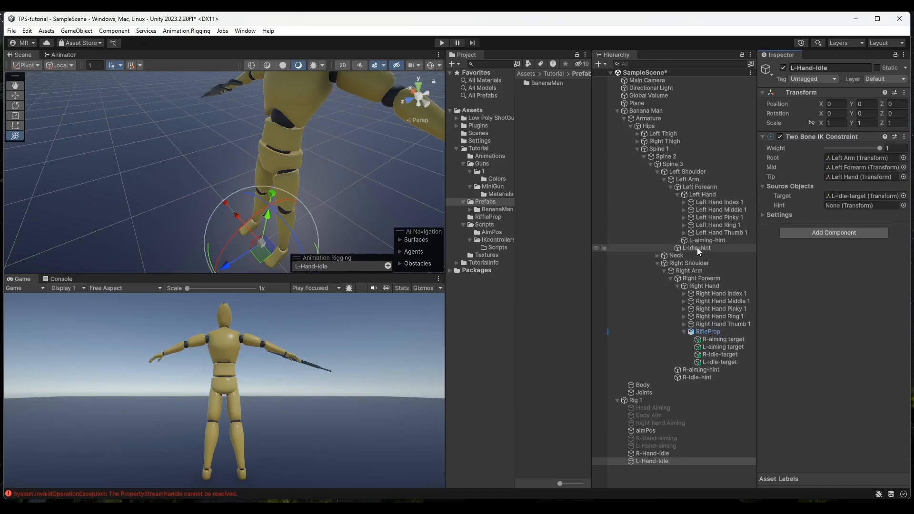
left_click_drag(692, 247, 832, 205)
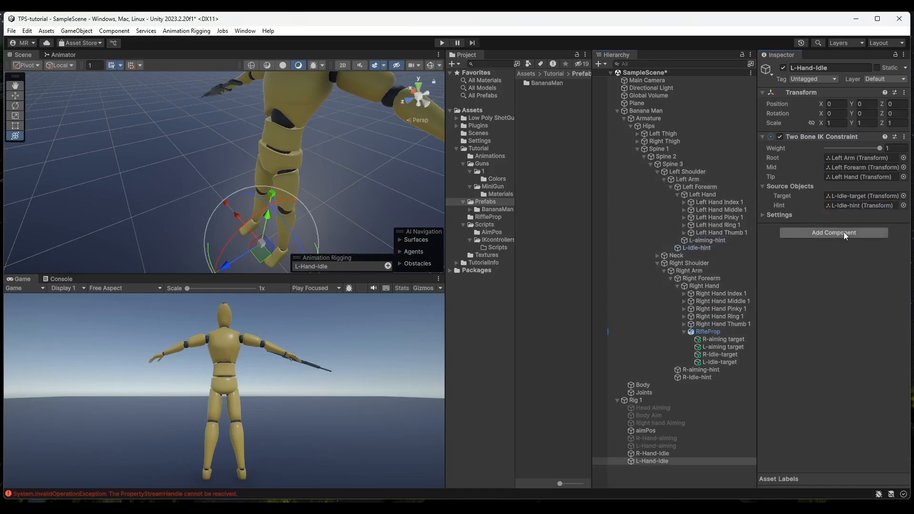
key("ctrl+s")
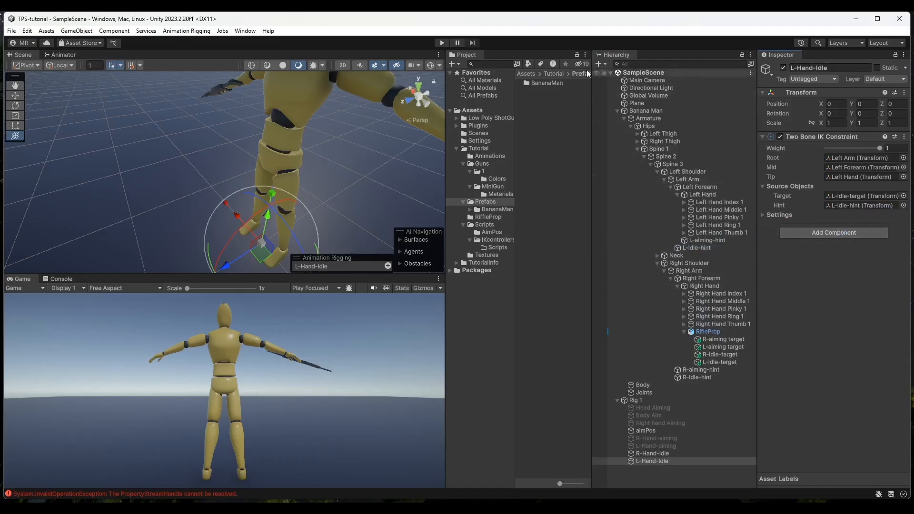
- Play the scene, try a slight Y rotation of L-Idle-target to test whether Left Hand follows it, and stop playing
left_click(442, 43)
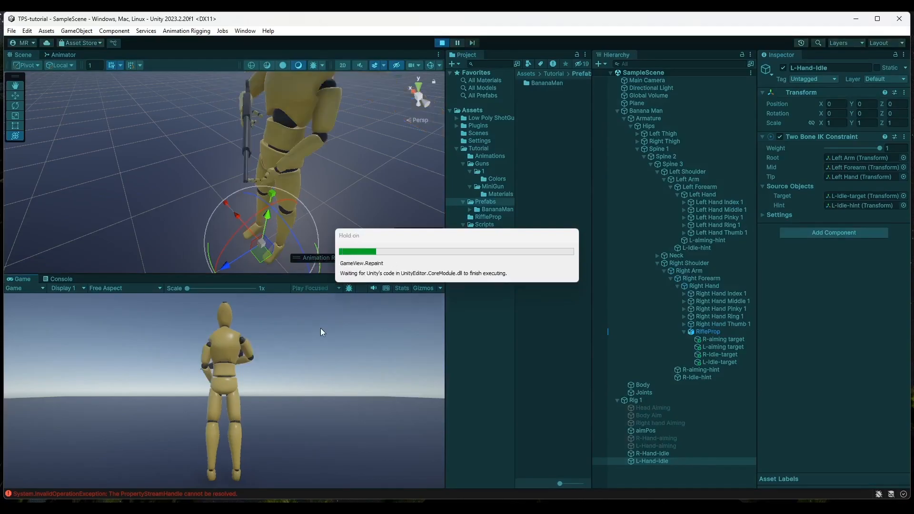
left_click(849, 200)
left_click(720, 361)
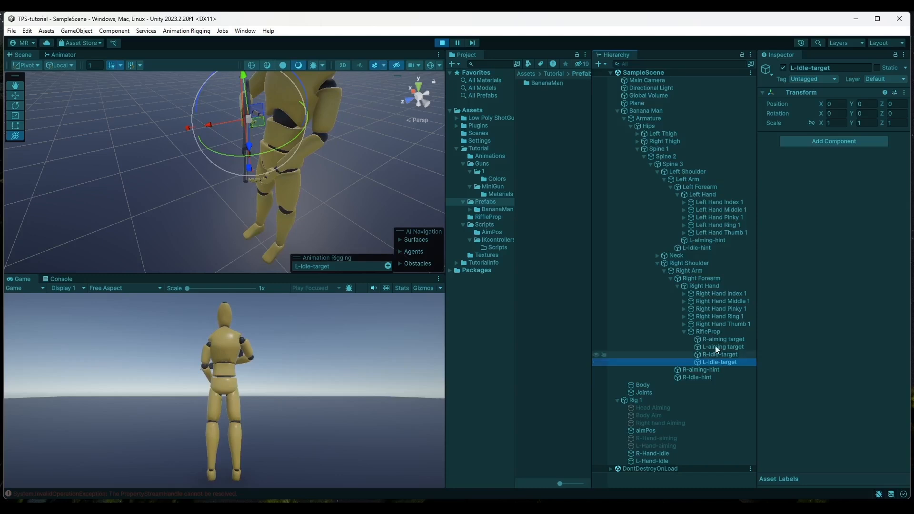
left_click(698, 194)
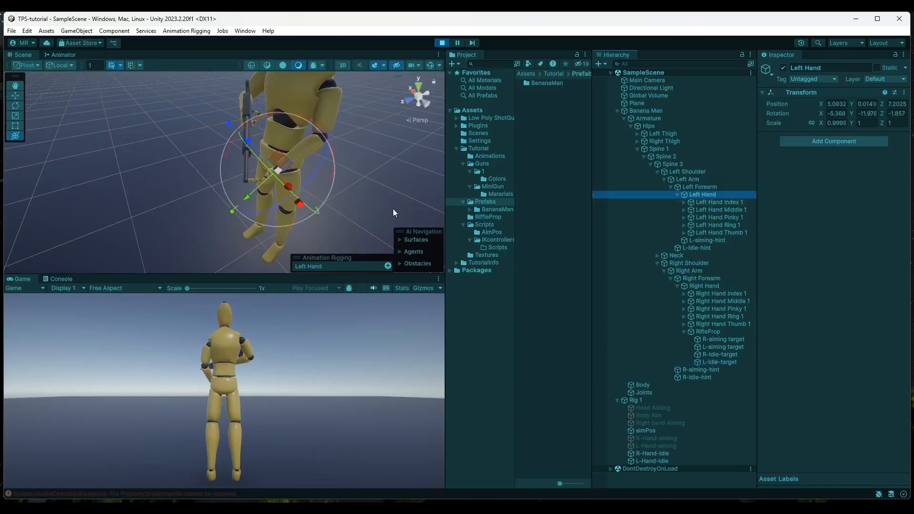
mouse_move(273, 206)
left_mouse_down()
mouse_move(289, 199)
mouse_move(273, 206)
left_mouse_up()
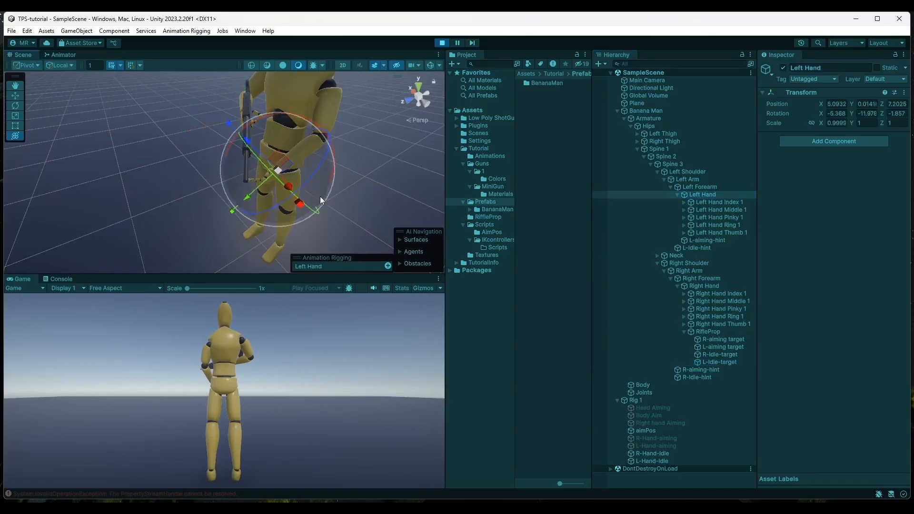
left_click(721, 362)
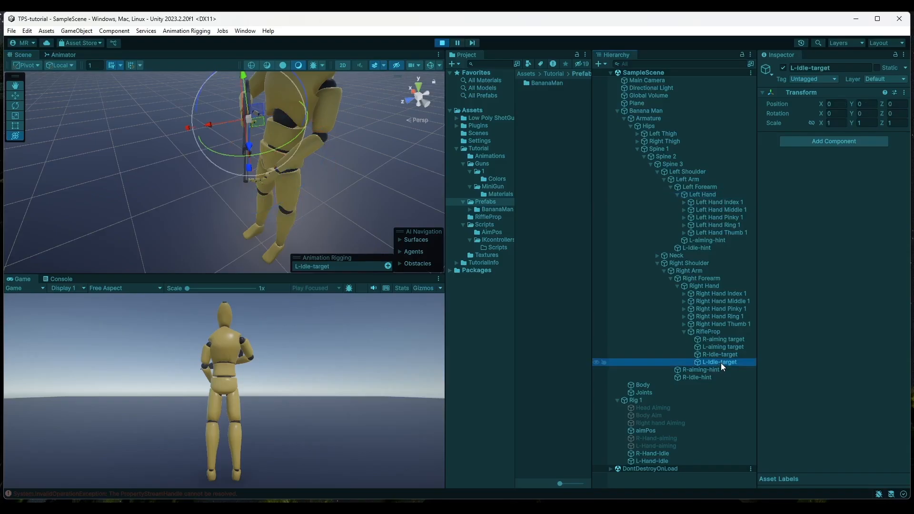
left_click_drag(273, 148, 274, 148)
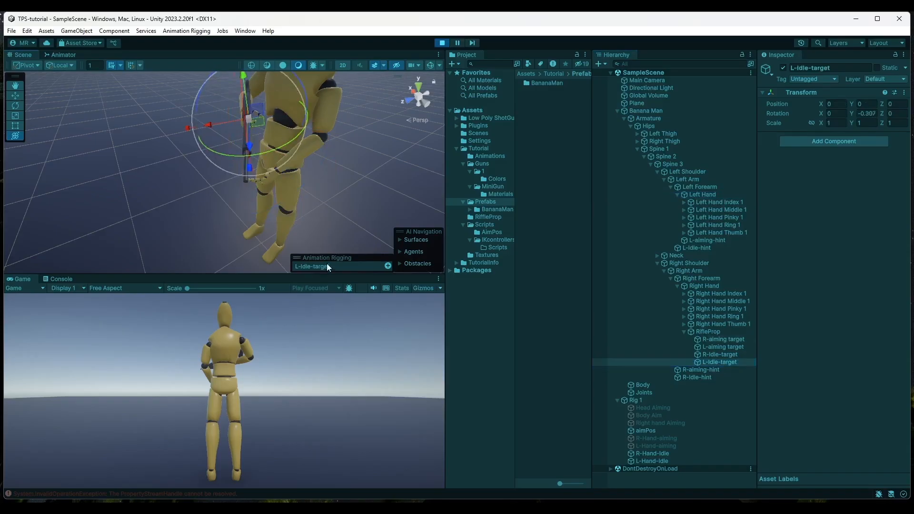
left_click(442, 44)
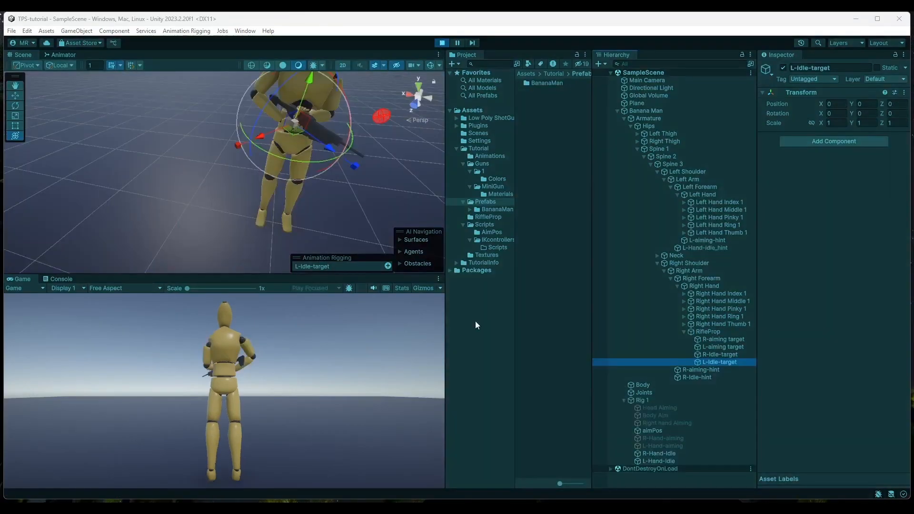
- Move L-Idle-target forward along the rifle to about 0.187 on Z while the scene plays
right_click_drag(353, 213, 409, 202)
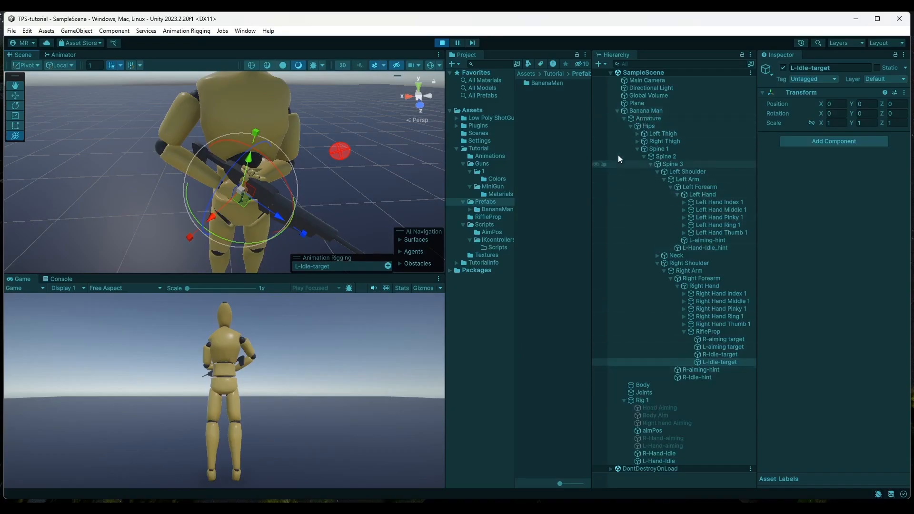
left_click(617, 111)
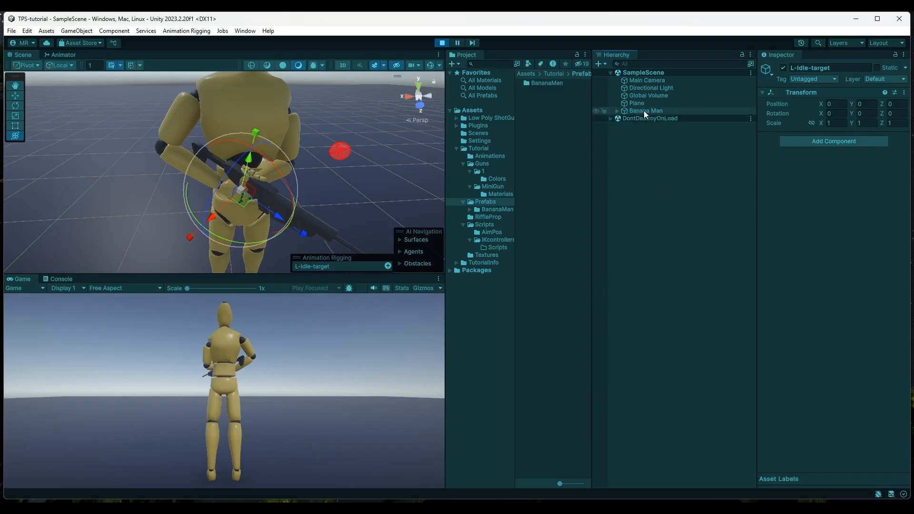
left_click(617, 111)
right_click_drag(310, 192, 315, 148)
key("d")
key("a")
key("d")
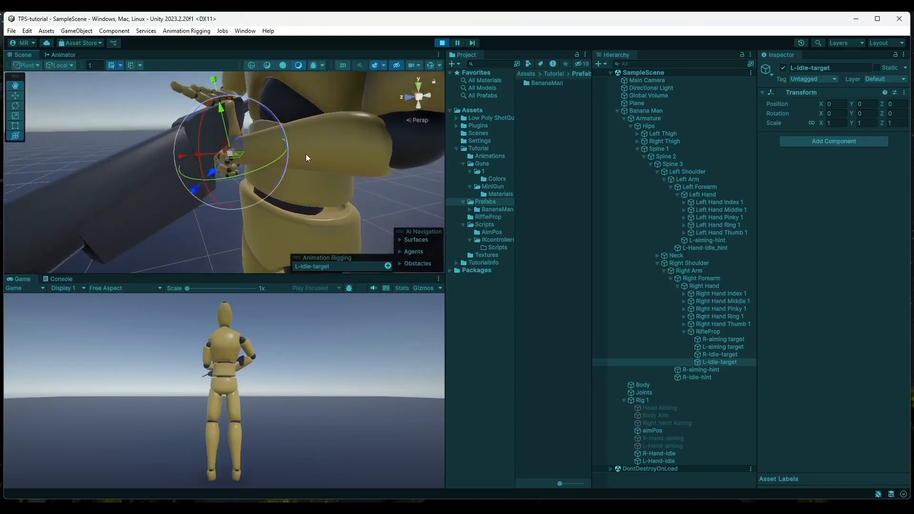
left_click_drag(209, 173, 162, 221)
right_click_drag(299, 217, 215, 221)
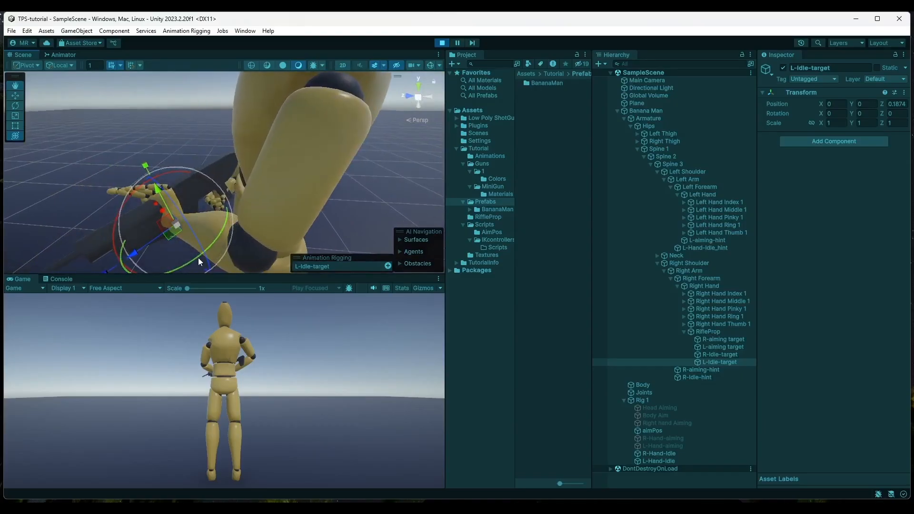
- Move L-Idle-target to about -0.369 on X and rotate it to about -22.9, -239, 33
left_click_drag(115, 222, 293, 164)
key("d")
right_click_drag(357, 169, 206, 201)
key("w")
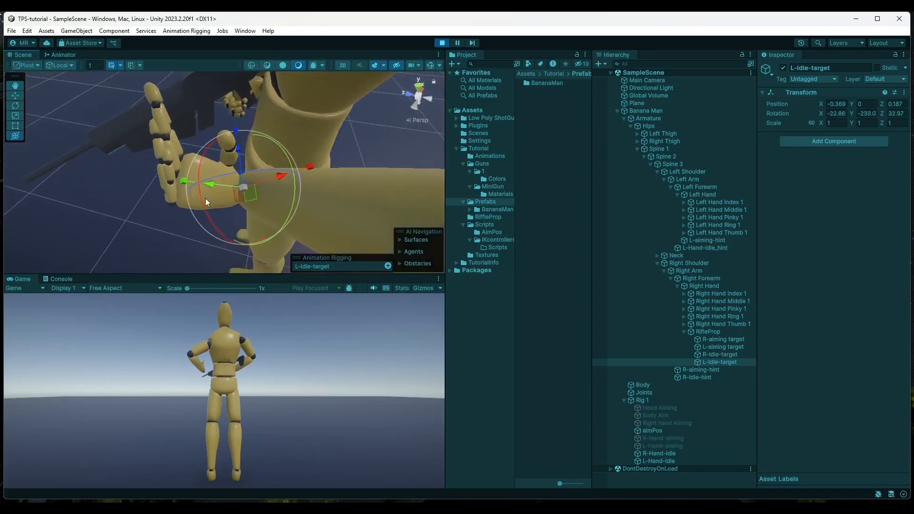
- Rotate L-Idle-target to about -45, -181, 48.6 so the left hand turns toward the rifle
left_click_drag(250, 172, 104, 187)
right_click_drag(104, 188, 50, 189)
key("e")
right_click_drag(228, 170, 171, 172)
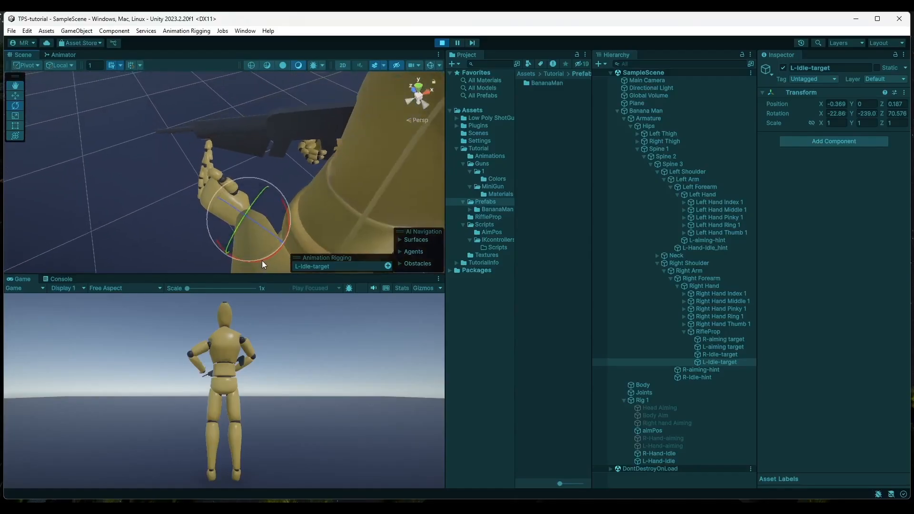
left_click_drag(262, 261, 226, 258)
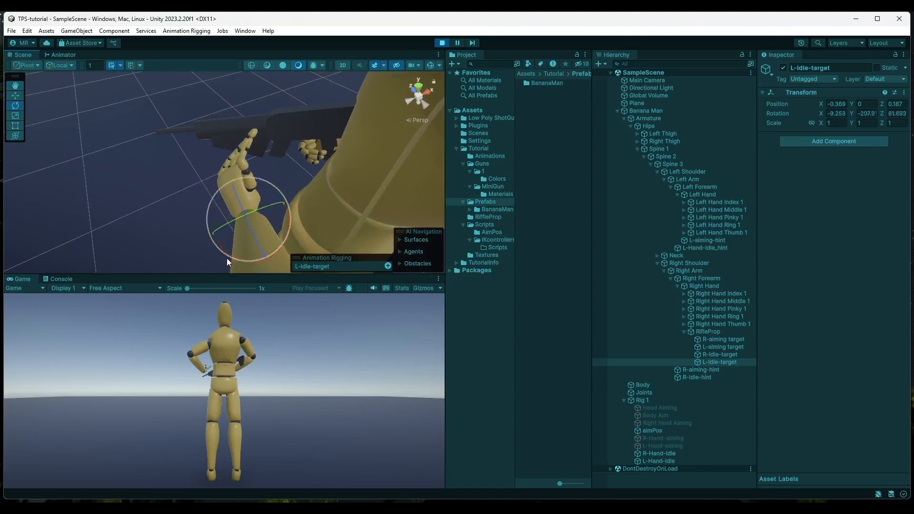
left_click_drag(257, 210, 221, 213)
left_click_drag(151, 207, 171, 195, "alt")
right_click_drag(170, 195, 321, 118)
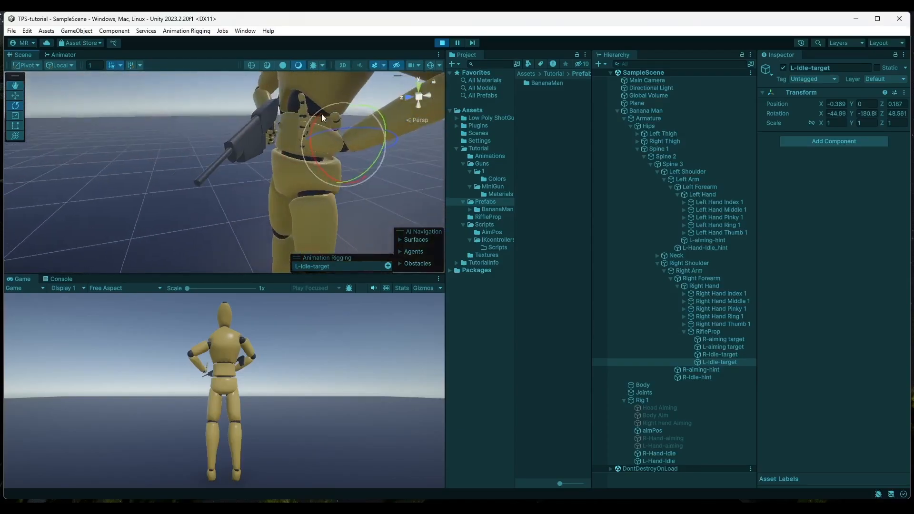
- Use the Transform tool to bring L-Idle-target to about -0.177, 0.073, 0.323 with rotation about -52.8, -168.5, 39.3
left_click(18, 136)
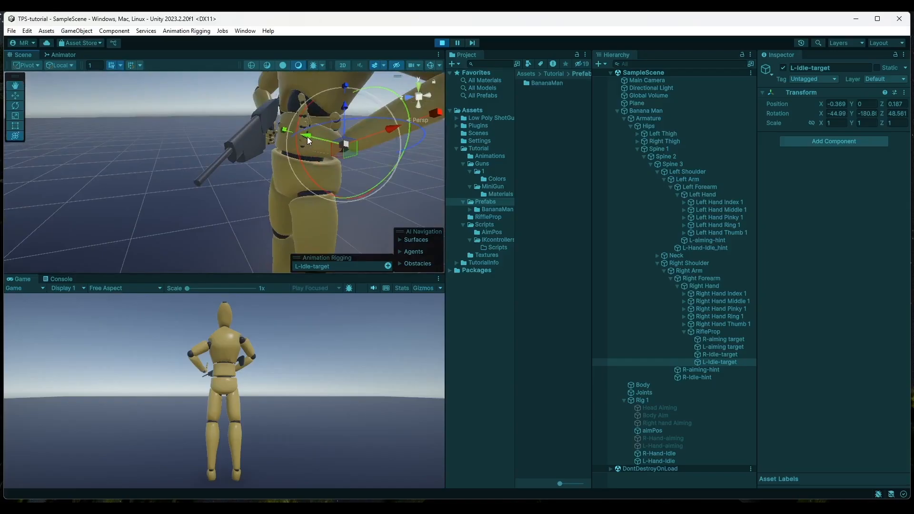
left_click_drag(344, 110, 275, 179)
right_click_drag(275, 179, 205, 210)
mouse_move(179, 218)
left_mouse_down()
mouse_move(156, 221)
mouse_move(229, 219)
mouse_move(175, 220)
left_mouse_up()
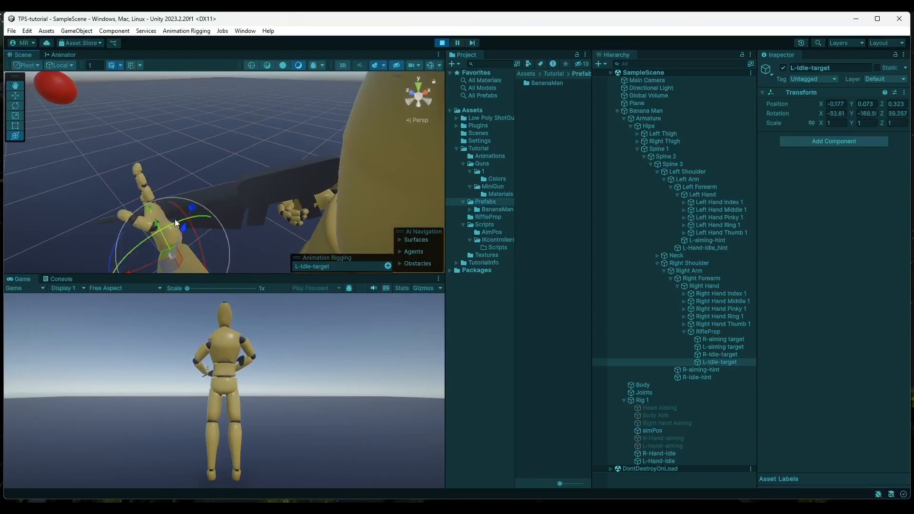
- Move L-Idle-target under the rifle's front grip to about -0.09, -0.062, 0.312
right_click_drag(241, 135, 248, 169)
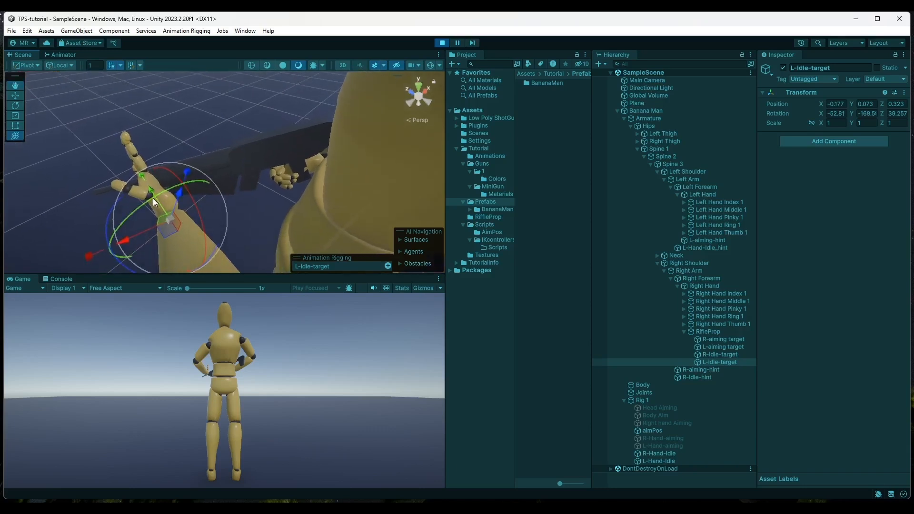
right_click_drag(89, 189, 380, 178)
left_click_drag(352, 141, 368, 216)
right_click_drag(369, 216, 259, 146)
key("d")
left_click(15, 86)
mouse_move(289, 174)
left_mouse_down("alt")
mouse_move(324, 172)
mouse_move(235, 193)
mouse_move(159, 198)
mouse_move(331, 196)
mouse_move(275, 183)
left_mouse_up("alt")
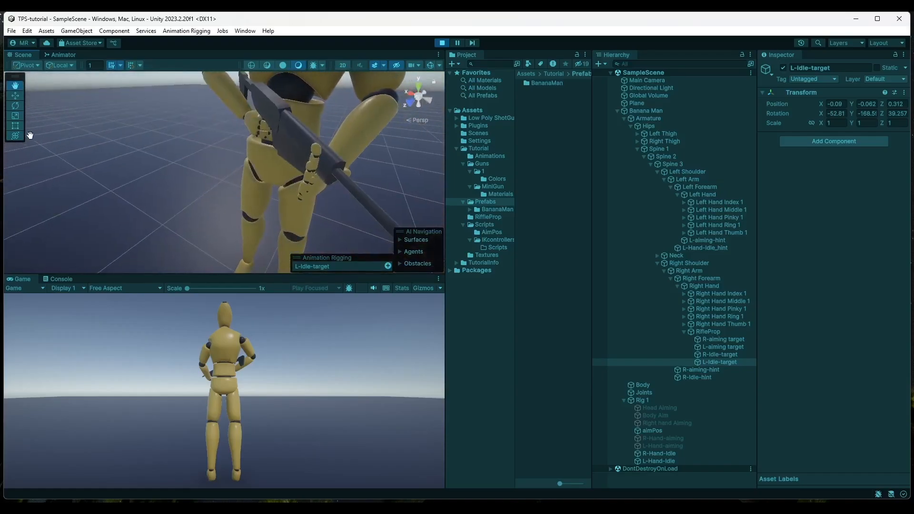
- Fine-tune L-Idle-target's position with the Move tool to about -0.072, -0.035, 0.315
left_click(15, 95)
left_click_drag(312, 190, 307, 187)
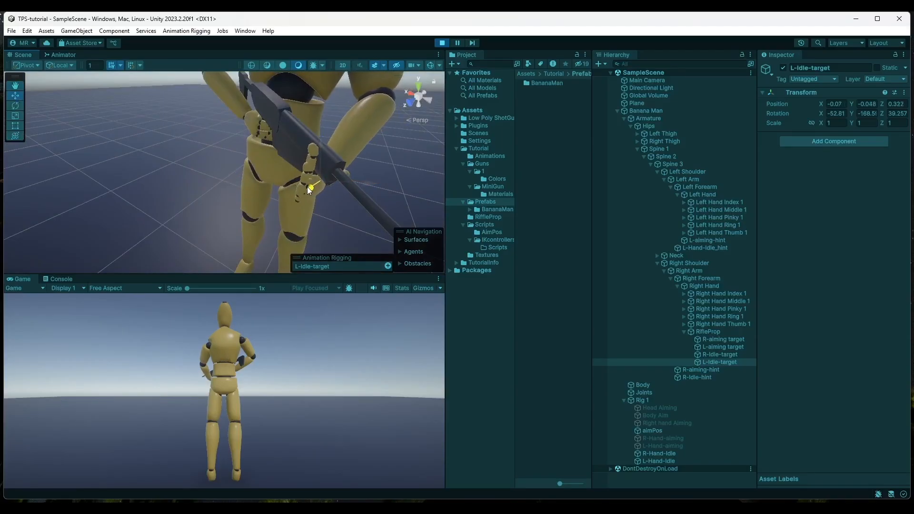
left_click_drag(321, 150, 319, 141)
right_click_drag(362, 151, 376, 123)
key("d")
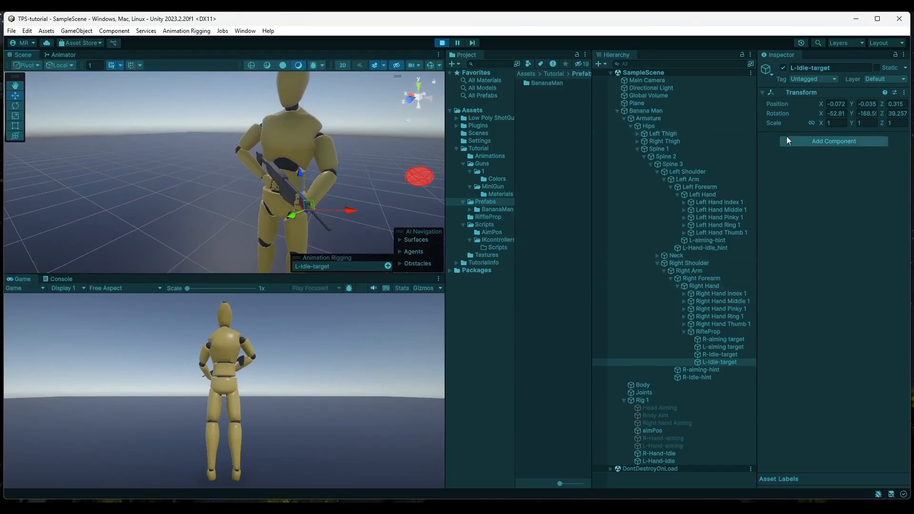
- Copy L-Idle-target's adjusted Transform component and stop playing the scene
left_click(905, 94)
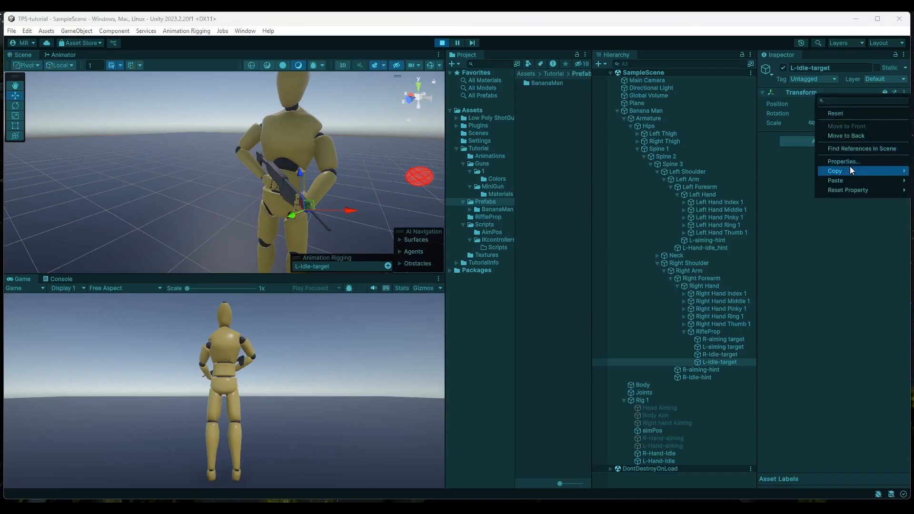
mouse_move(849, 170)
left_click(773, 218)
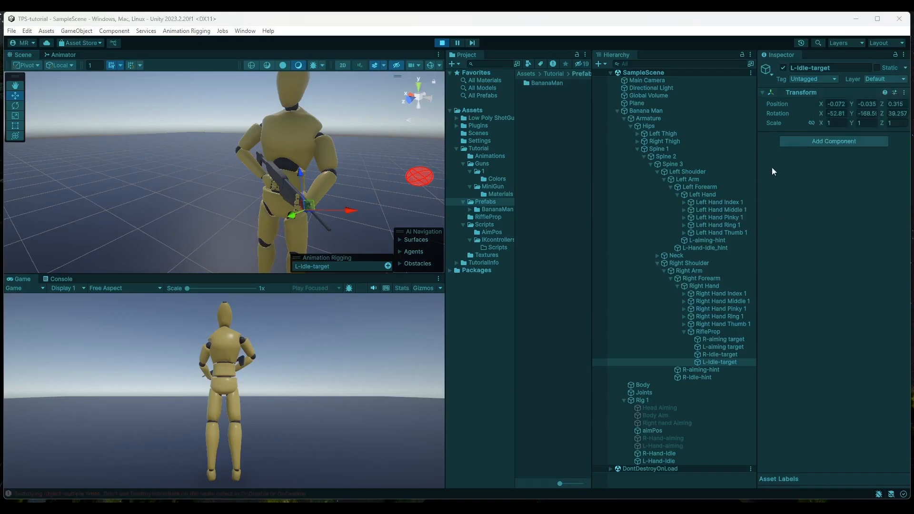
left_click(439, 44)
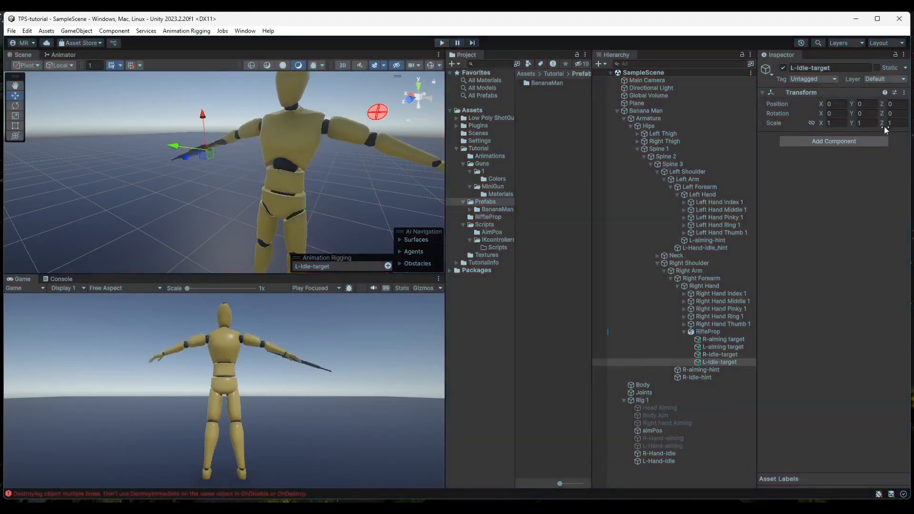
- Paste the copied component values onto L-Idle-target's Transform and save the scene
left_click(905, 93)
mouse_move(854, 182)
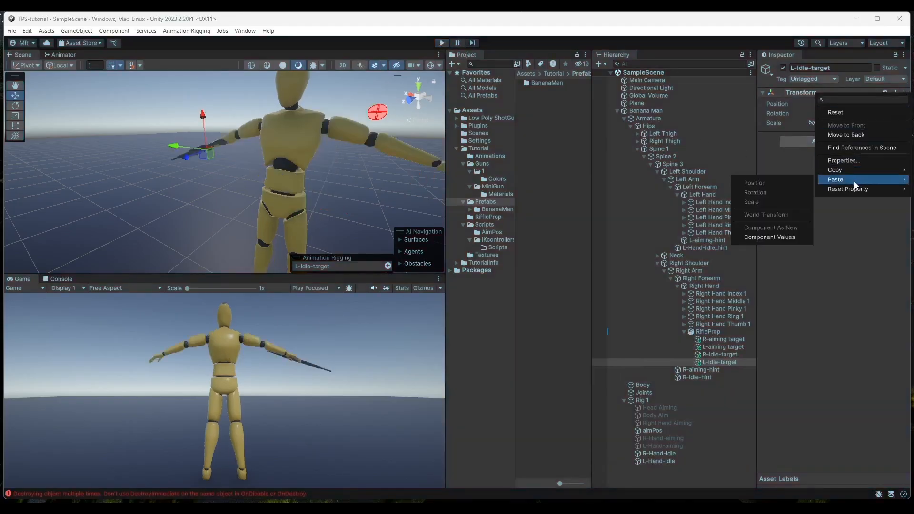
left_click(783, 236)
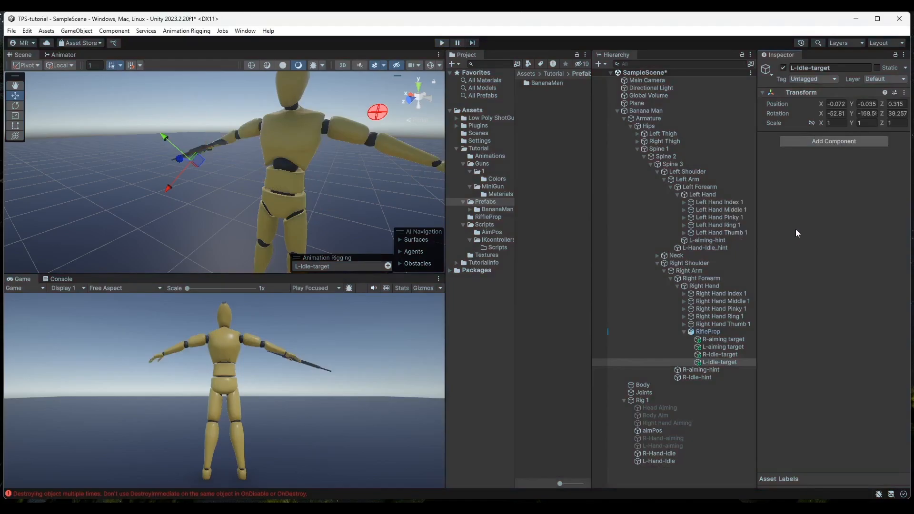
key("ctrl+s")
- Play the scene and examine the rifle-idle pose, including the left hand's grip, from the front and sides of the character
left_click(441, 42)
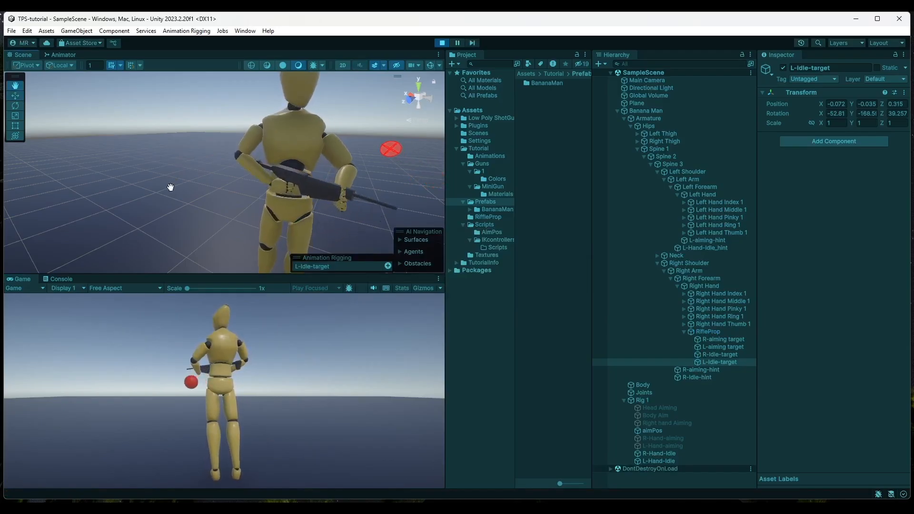
left_click_drag(170, 189, 253, 164, "alt")
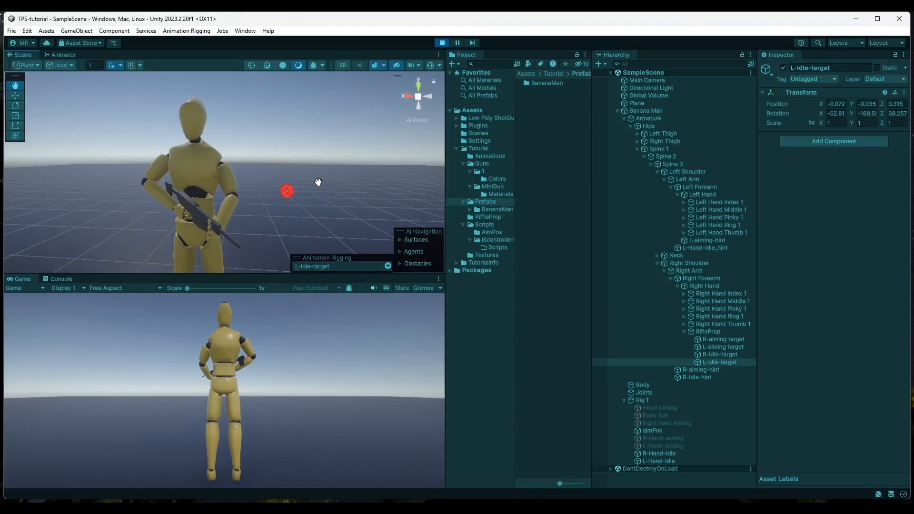
key("d")
right_click_drag(374, 183, 170, 193)
right_click_drag(298, 204, 134, 198)
key("d")
right_click_drag(241, 215, 367, 206)
key("s")
key("a")
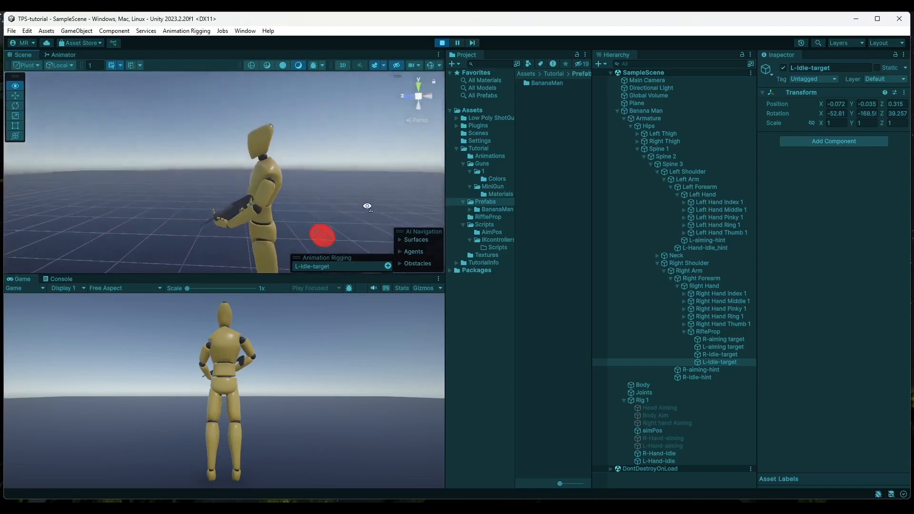
right_click_drag(253, 205, 399, 198)
right_click_drag(208, 192, 334, 206)
key("w")
key("a")
right_click_drag(167, 206, 258, 222)
key("s")
key("a")
key("d")
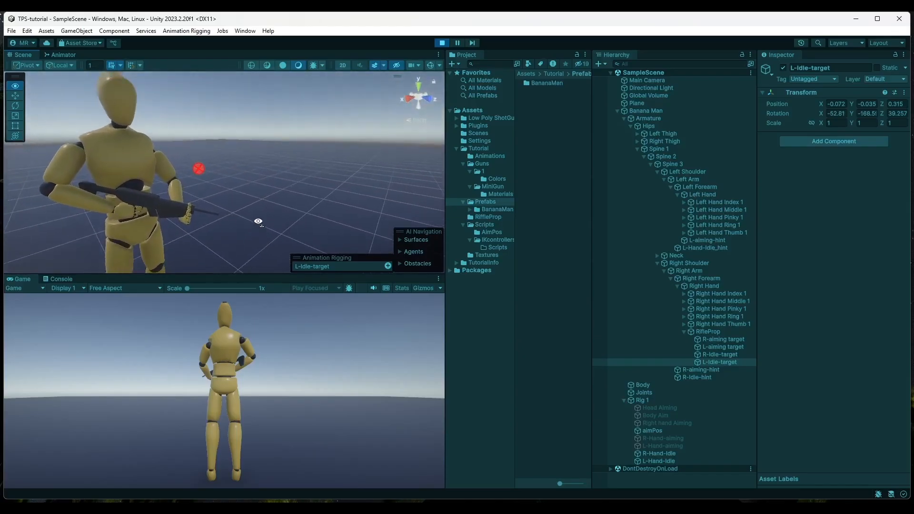